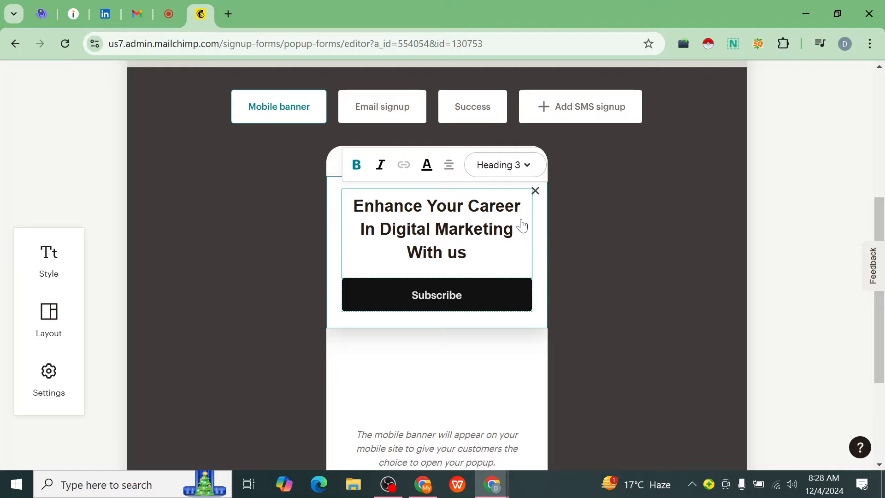
# Step: Capitalize the last word of the mobile banner heading so that it ends with "With US"
pyautogui.press('Left')
pyautogui.press('BackSpace')
pyautogui.write('U')
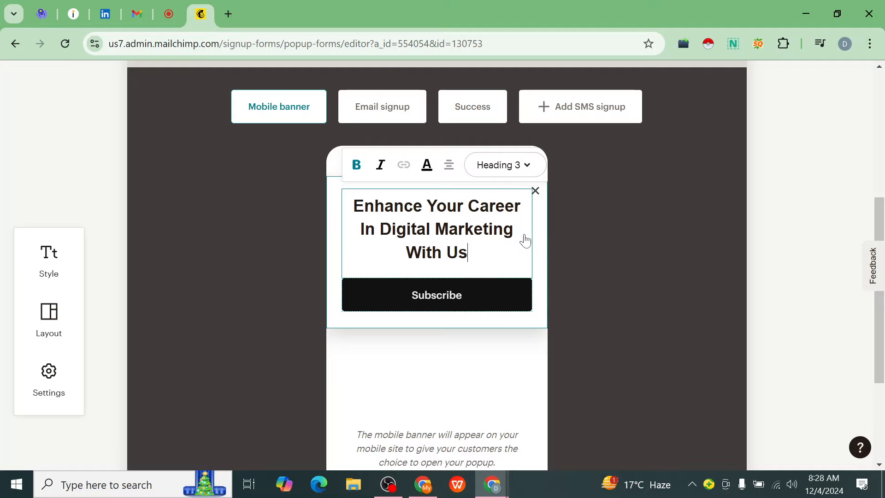
pyautogui.press('BackSpace')
pyautogui.write('S')
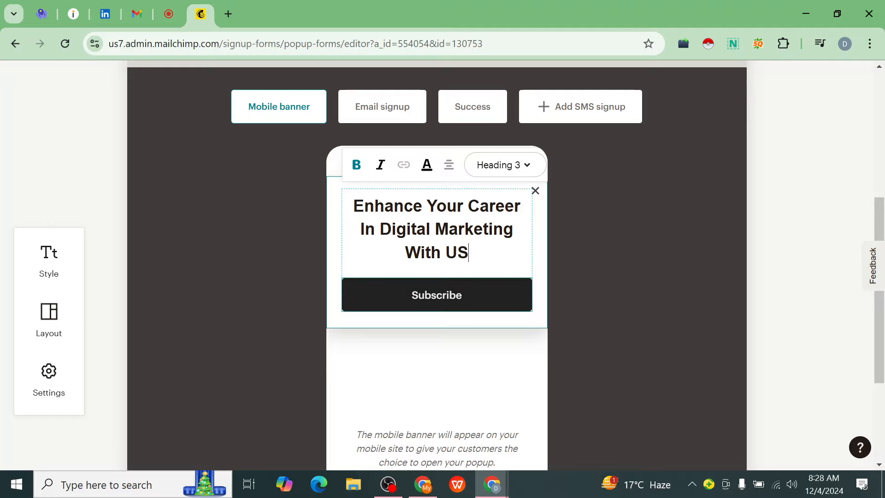
# Step: Change the text of the mobile banner's Subscribe button to "Register Now"
pyautogui.scroll(-3, 461, 351)
pyautogui.scroll(4, 456, 325)
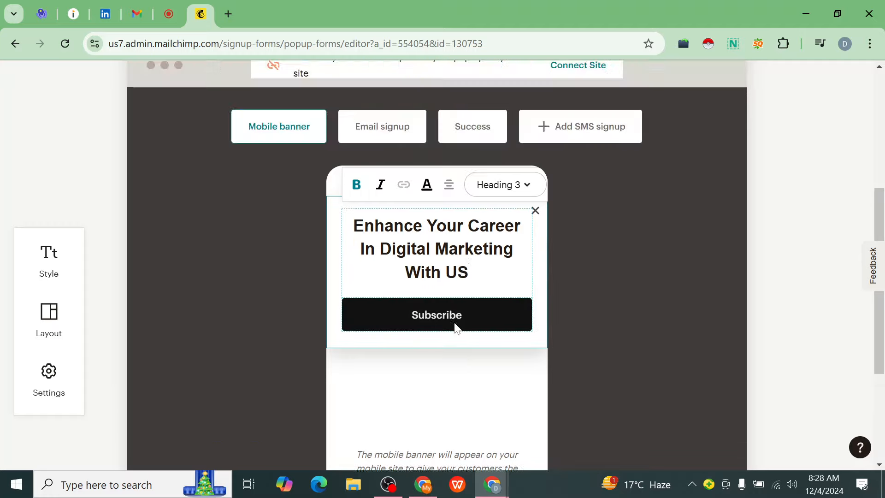
pyautogui.scroll(3, 455, 327)
pyautogui.scroll(-7, 433, 324)
pyautogui.scroll(6, 433, 325)
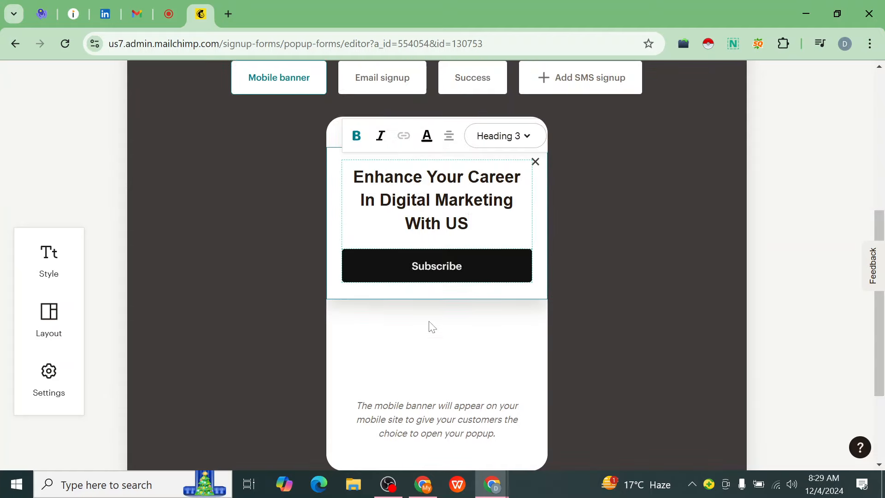
pyautogui.click(462, 405)
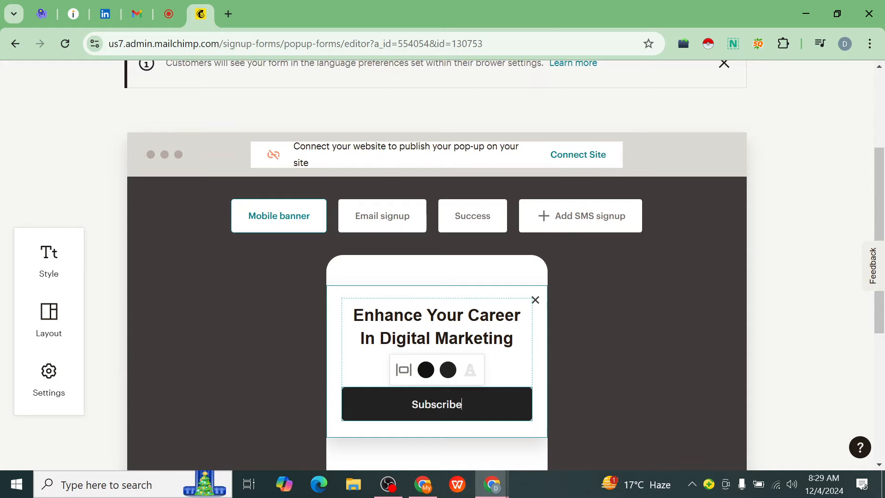
pyautogui.press('BackSpace')
pyautogui.press('BackSpace')
pyautogui.press('BackSpace')
pyautogui.press('BackSpace')
pyautogui.press('BackSpace')
pyautogui.press('BackSpace')
pyautogui.press('BackSpace')
pyautogui.press('BackSpace')
pyautogui.press('BackSpace')
pyautogui.write('Regis')
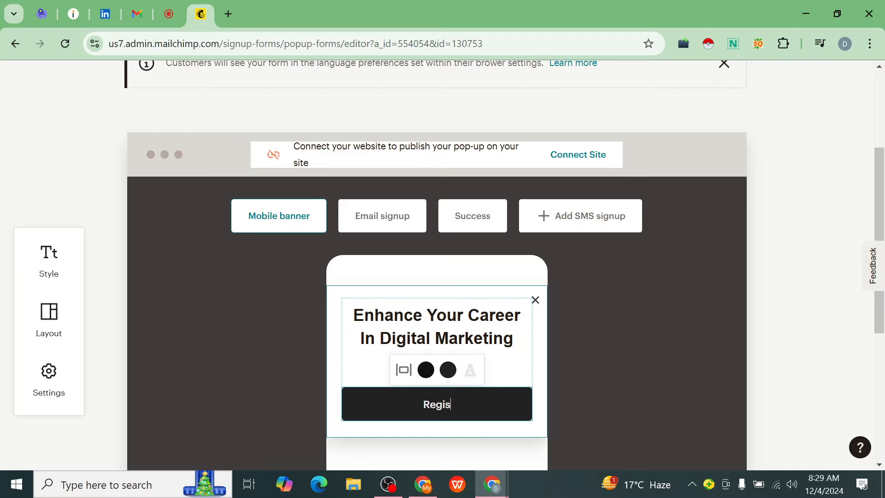
pyautogui.write('ter Now')
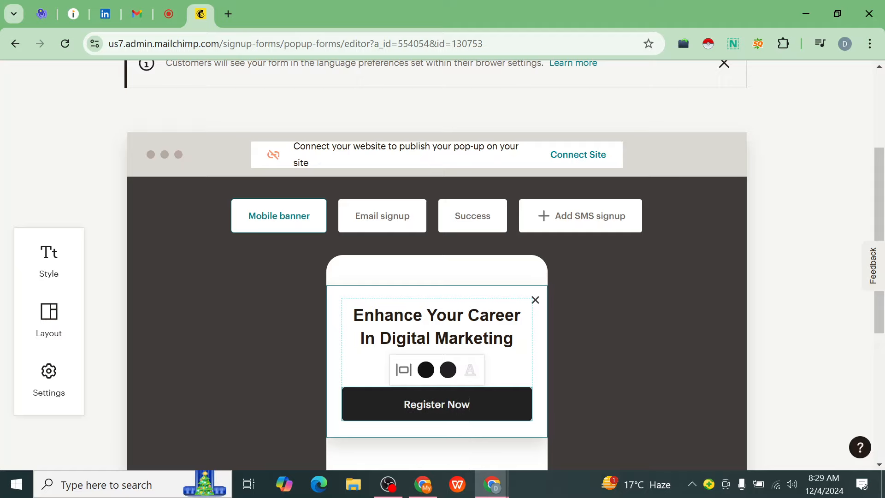
# Step: Look over the edited mobile banner and open the Email signup form for editing
pyautogui.scroll(-3, 424, 379)
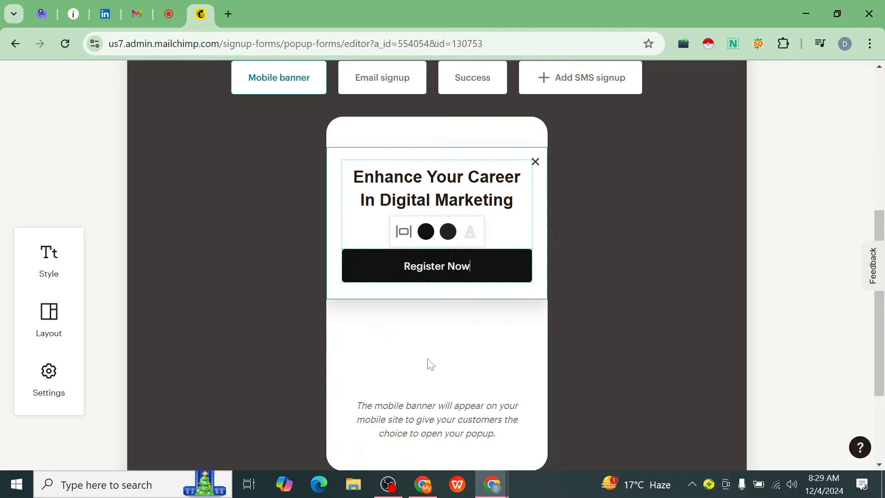
pyautogui.scroll(1, 416, 374)
pyautogui.scroll(3, 421, 361)
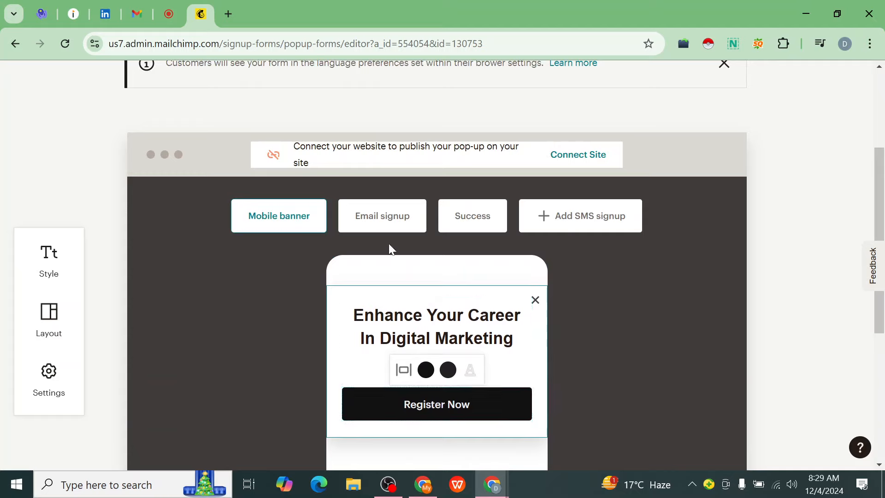
pyautogui.scroll(-3, 456, 266)
pyautogui.scroll(-2, 458, 273)
pyautogui.scroll(5, 414, 267)
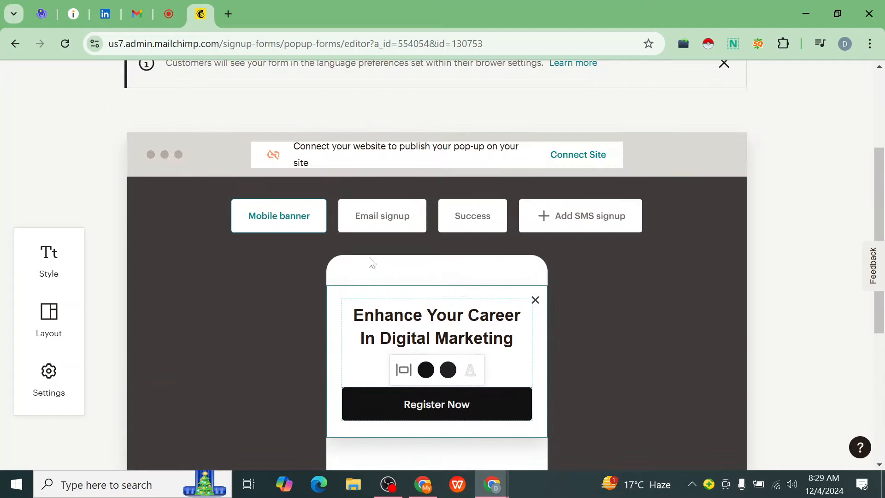
pyautogui.click(376, 218)
pyautogui.scroll(-3, 507, 340)
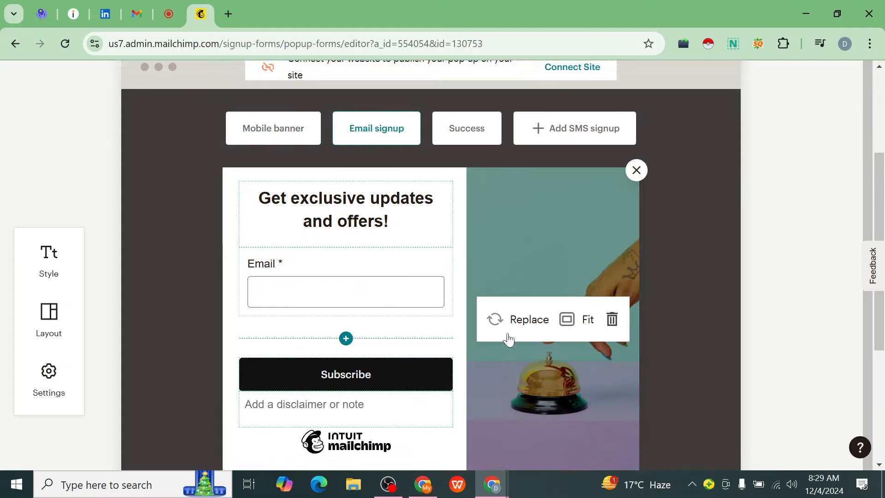
# Step: Replace the email signup form's heading with "Enhance your career in Digital Marketing"
pyautogui.click(402, 163)
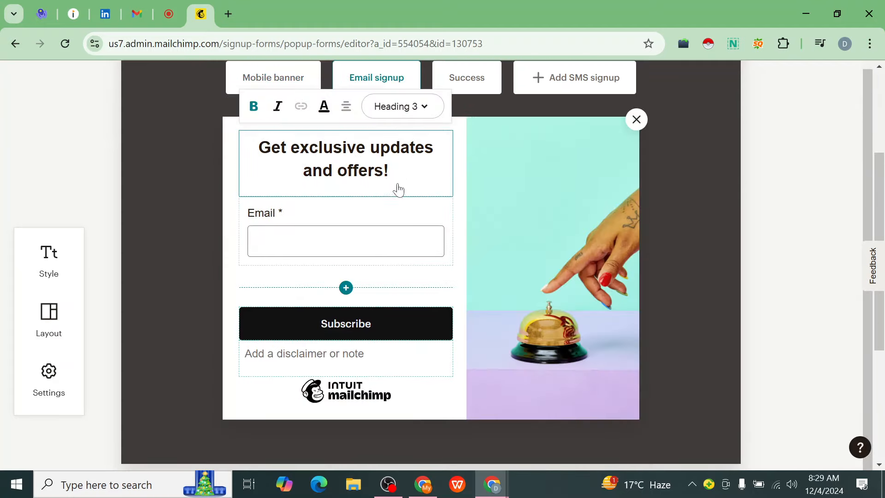
pyautogui.hotkey('ctrl', 'a')
pyautogui.press('BackSpace')
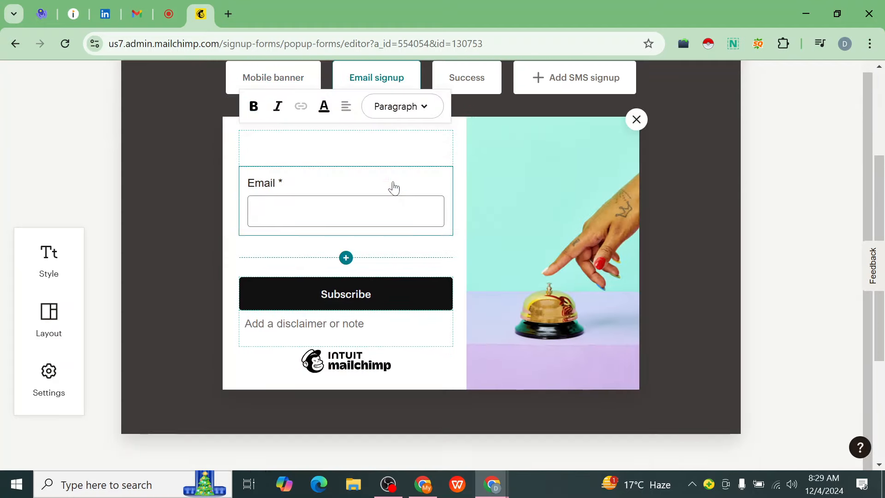
pyautogui.write('Enh')
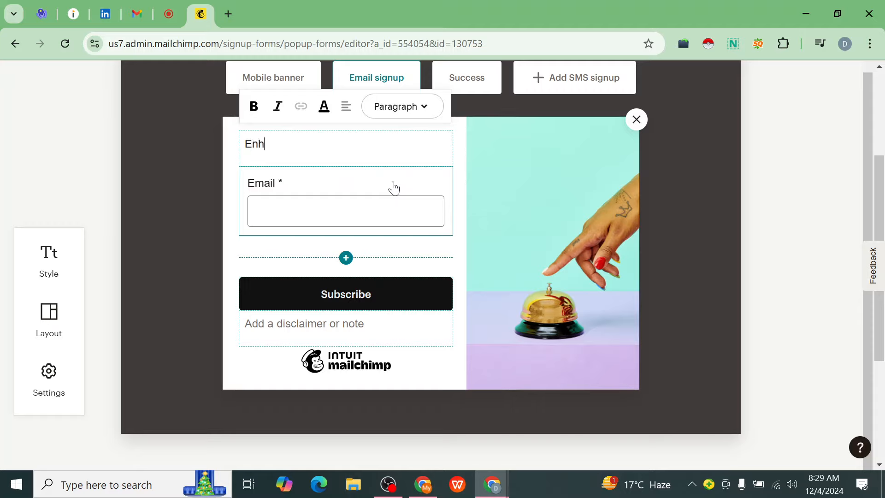
pyautogui.write('ance your')
pyautogui.scroll(3, 393, 188)
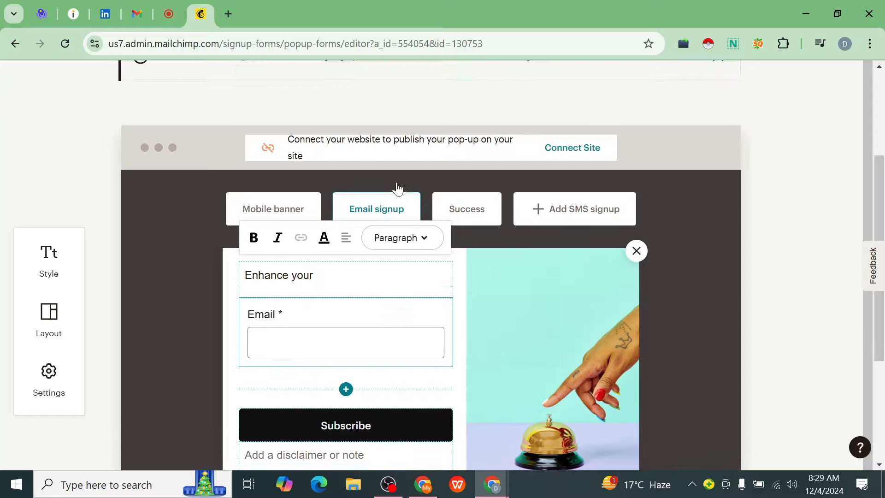
pyautogui.scroll(-2, 369, 266)
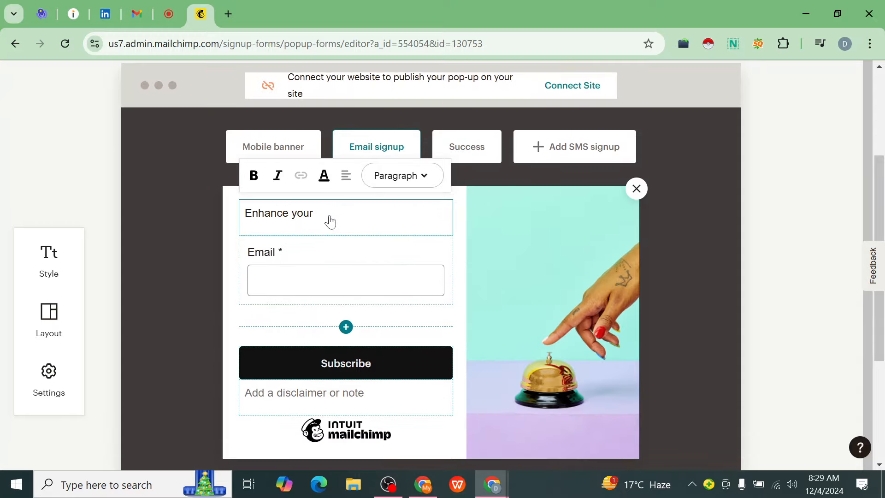
pyautogui.write('C')
pyautogui.press('BackSpace')
pyautogui.write('CAREE')
pyautogui.press('BackSpace')
pyautogui.press('BackSpace')
pyautogui.press('BackSpace')
pyautogui.press('BackSpace')
pyautogui.press('BackSpace')
pyautogui.write('career in Dini')
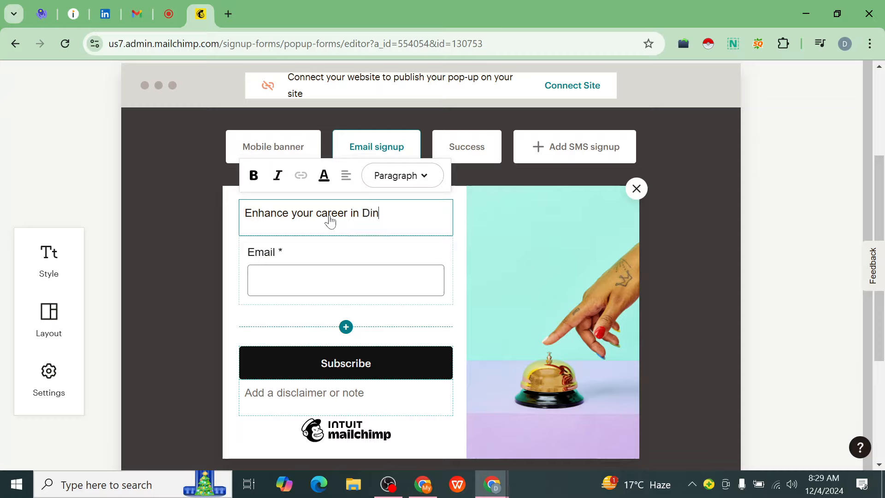
pyautogui.press('BackSpace')
pyautogui.press('BackSpace')
pyautogui.write('gital Marketing')
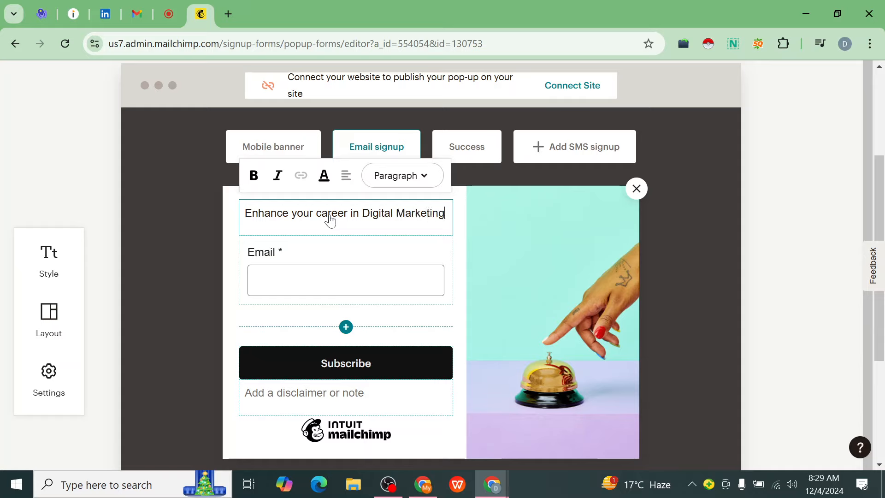
# Step: Make the email signup heading bold and center it
pyautogui.tripleClick(292, 212)
pyautogui.click(253, 175)
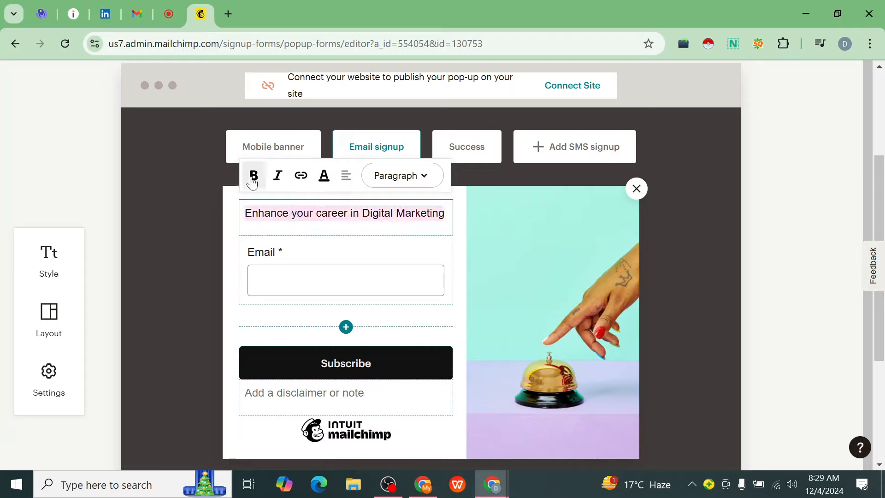
pyautogui.click(346, 182)
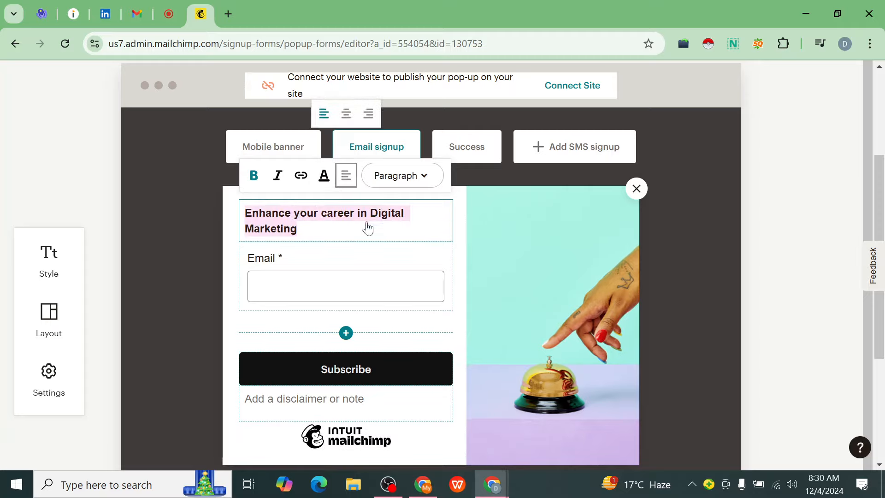
pyautogui.click(345, 114)
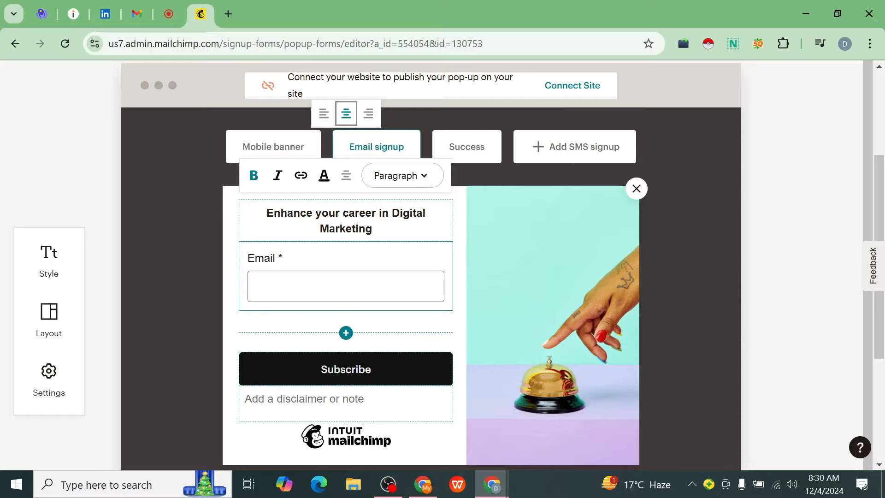
# Step: Try enabling the Description option in the Email field's settings
pyautogui.click(298, 284)
pyautogui.scroll(-1, 296, 240)
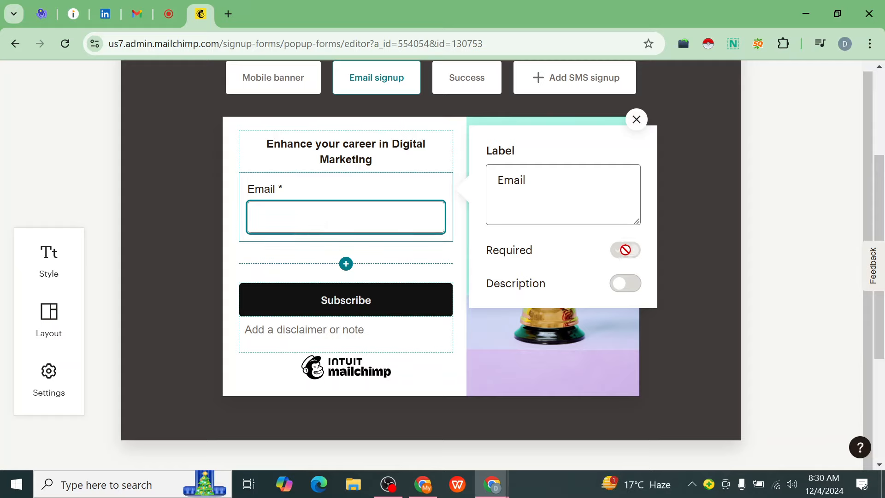
pyautogui.click(625, 283)
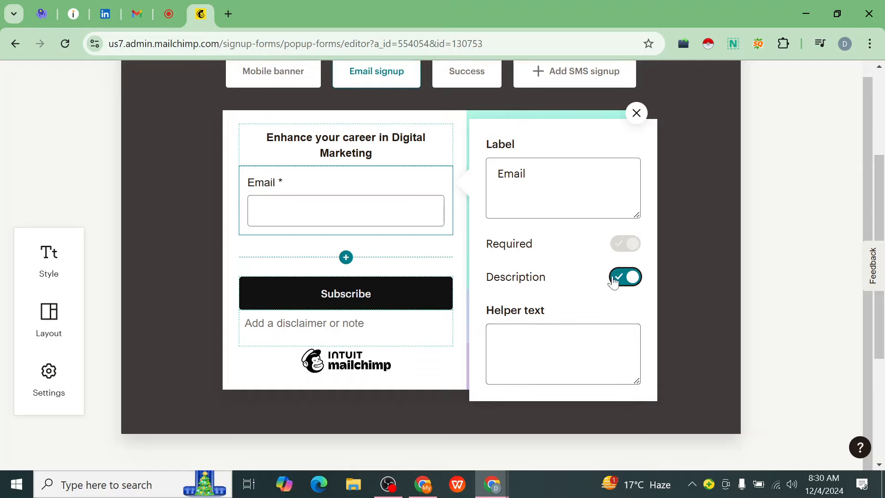
pyautogui.click(625, 277)
# Step: Add First Name and Last Name fields below the Email field in the signup form
pyautogui.scroll(-2, 348, 258)
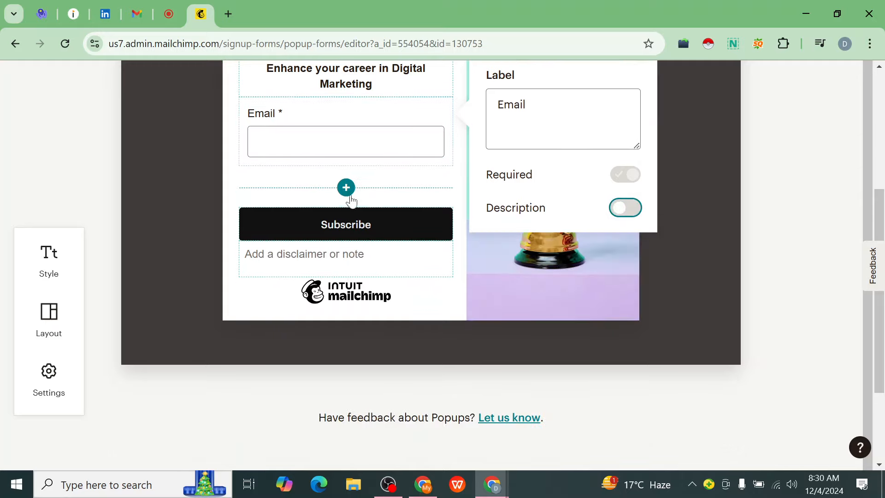
pyautogui.click(346, 189)
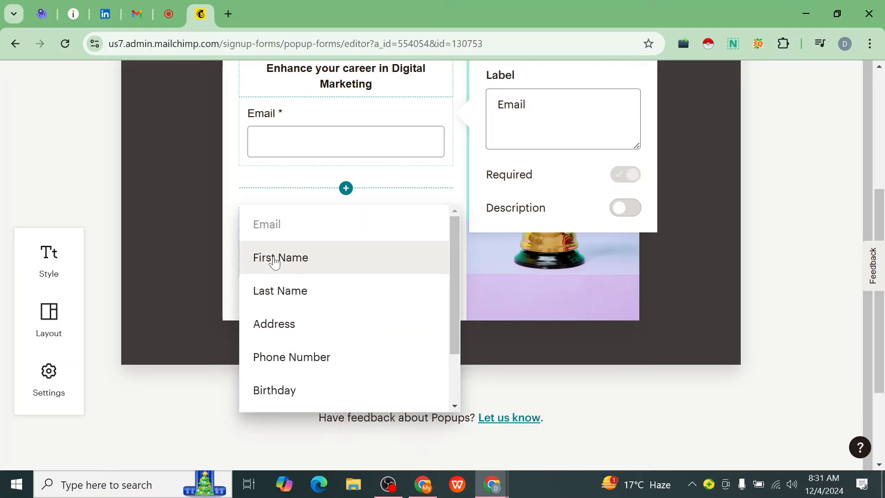
pyautogui.click(291, 257)
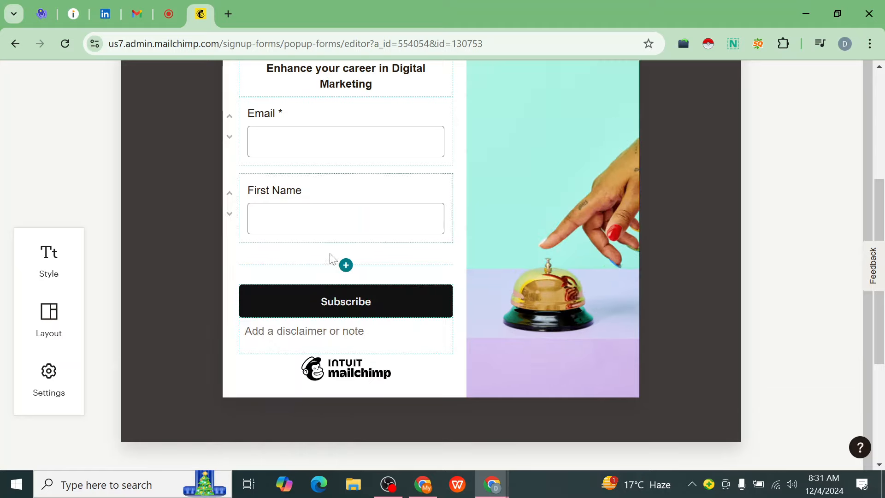
pyautogui.click(346, 265)
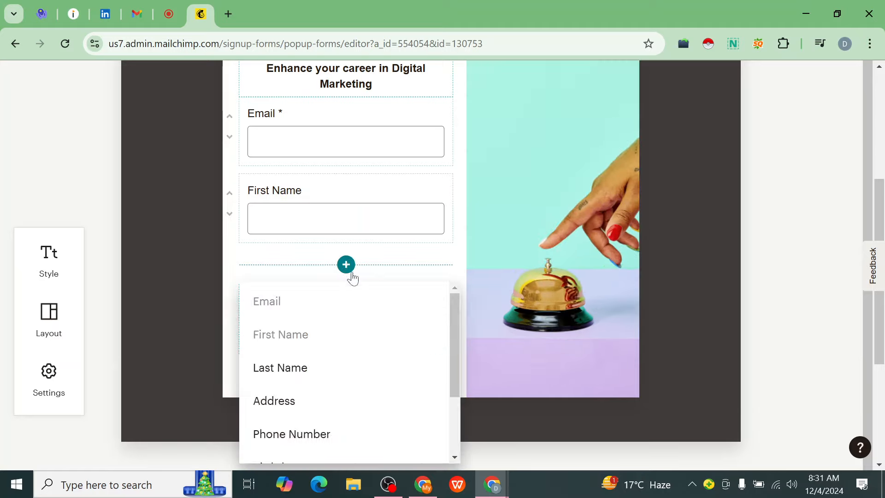
pyautogui.click(287, 367)
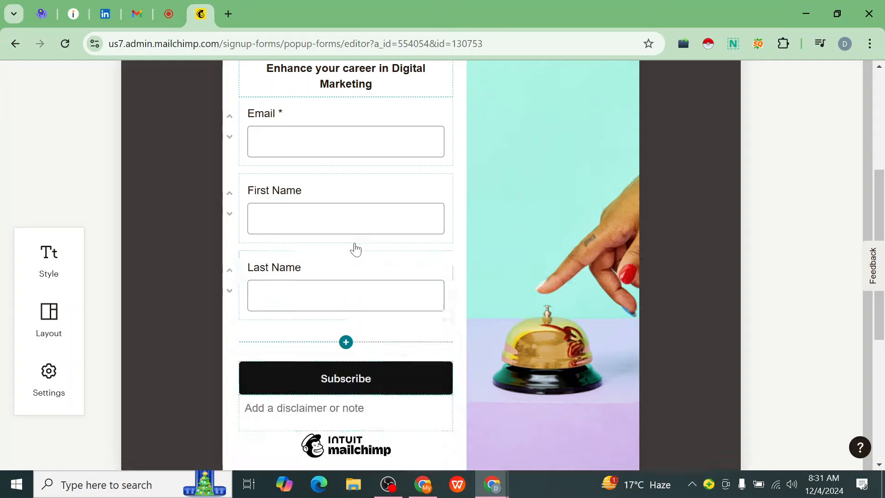
# Step: Make both the First Name and Last Name fields required
pyautogui.click(290, 198)
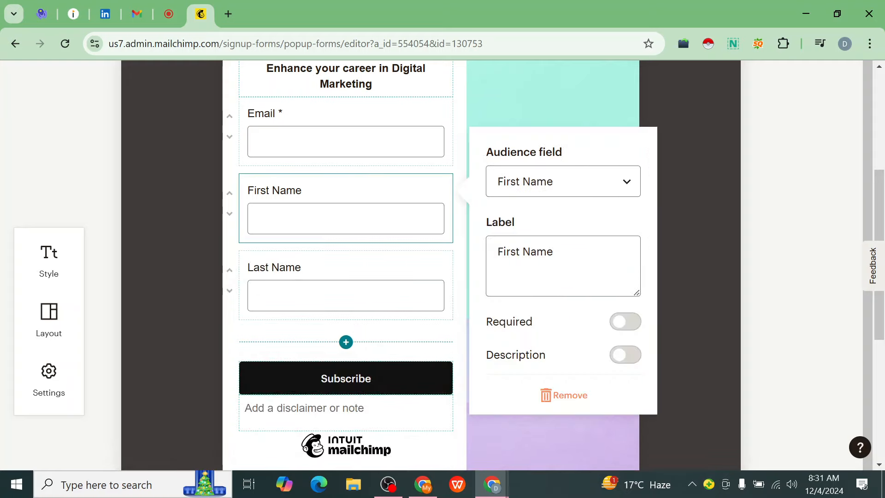
pyautogui.click(635, 324)
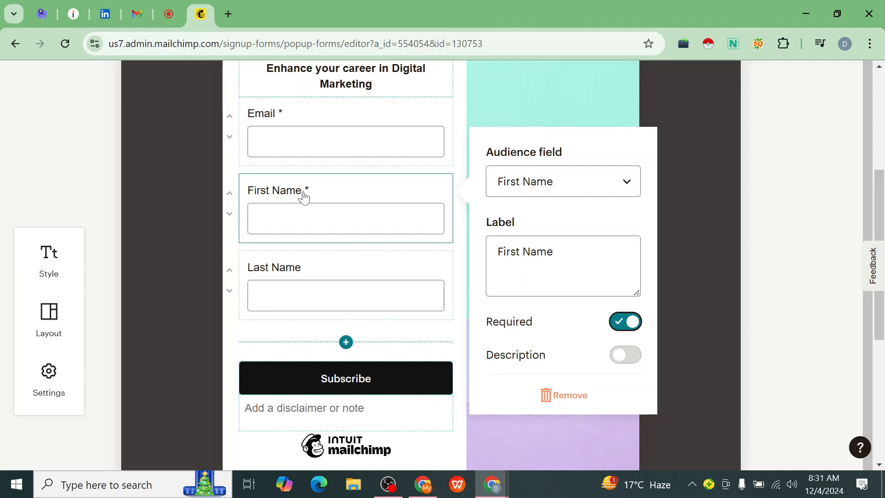
pyautogui.click(293, 270)
pyautogui.click(624, 398)
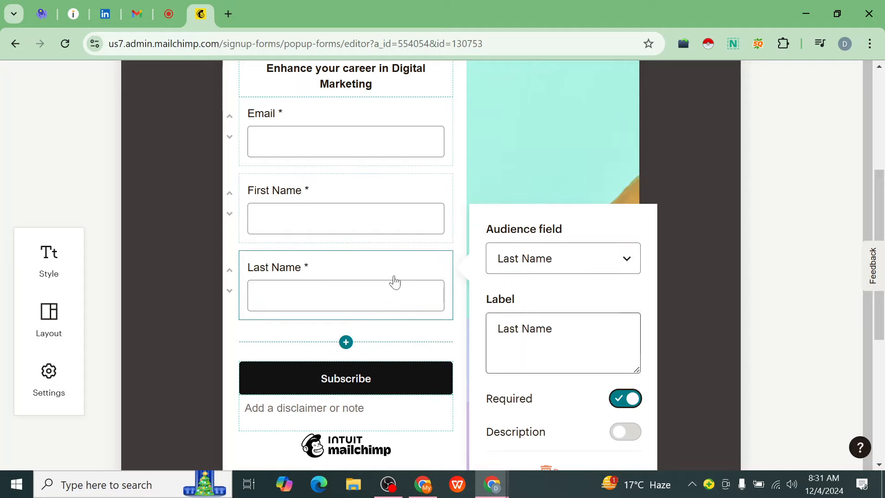
# Step: Add a Phone Number field below Last Name and make it required
pyautogui.scroll(-3, 394, 281)
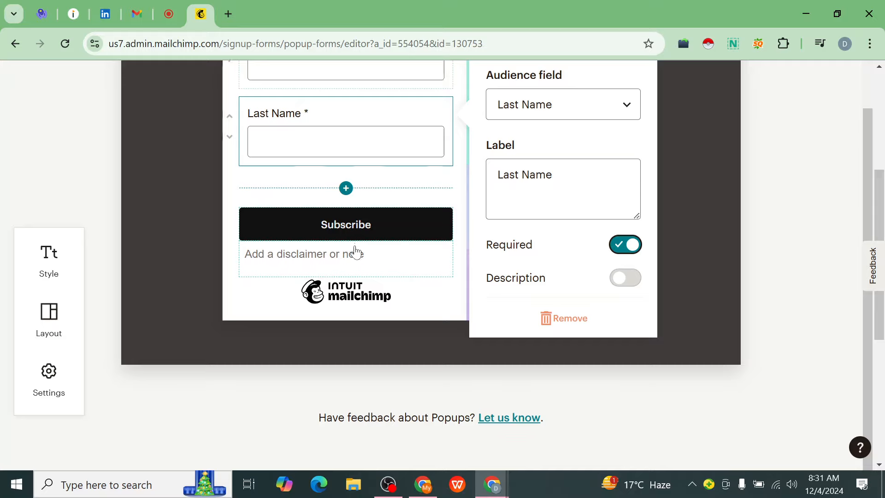
pyautogui.click(346, 188)
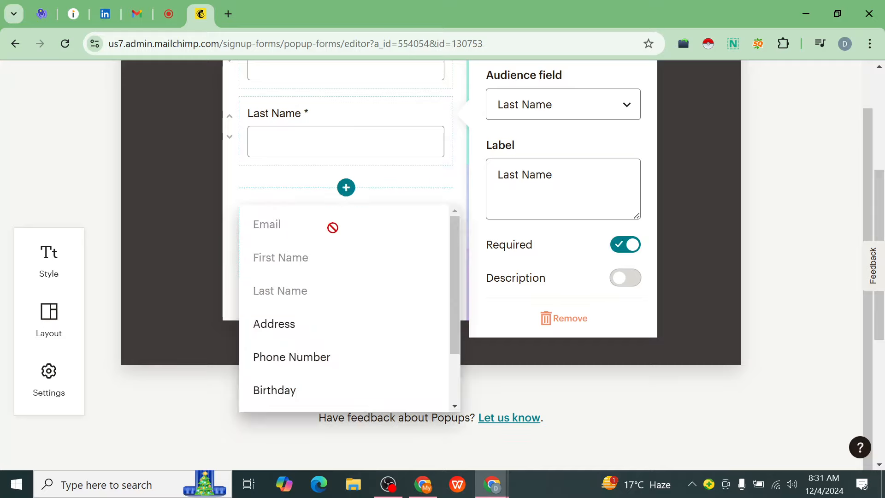
pyautogui.click(305, 361)
pyautogui.click(305, 199)
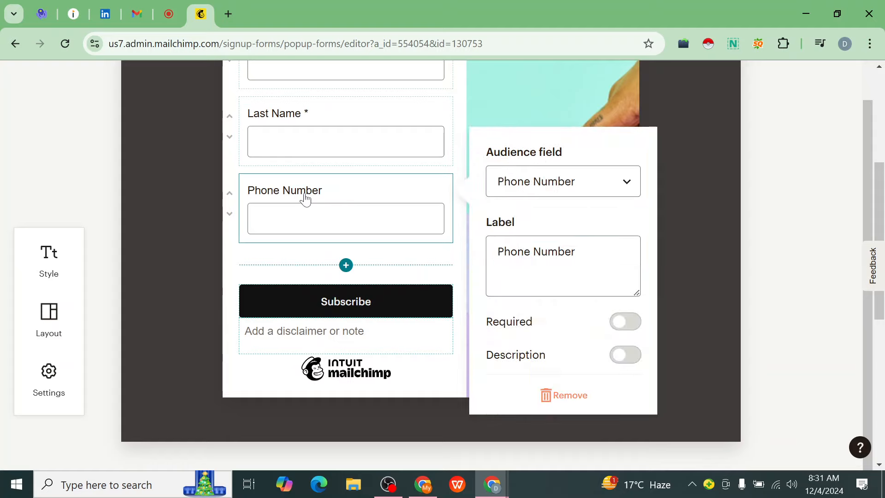
pyautogui.click(624, 321)
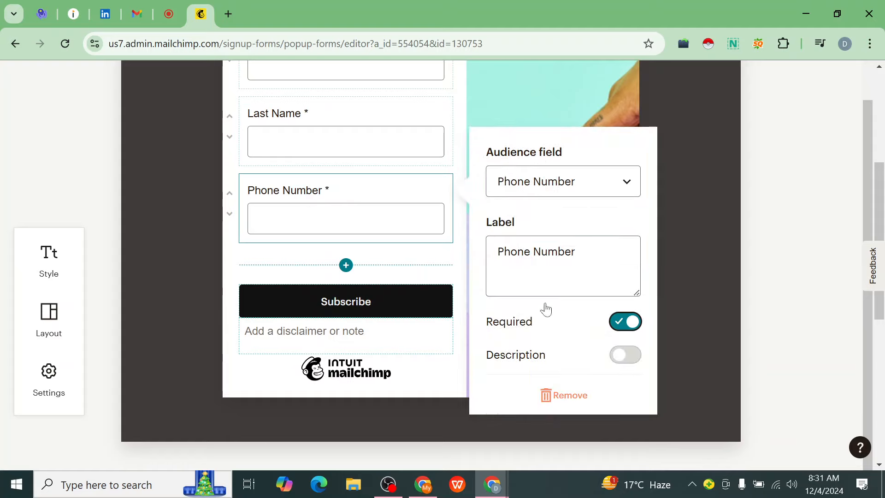
# Step: Add a Birthday field below the Phone Number field in the signup form
pyautogui.scroll(-1, 306, 172)
pyautogui.scroll(2, 316, 203)
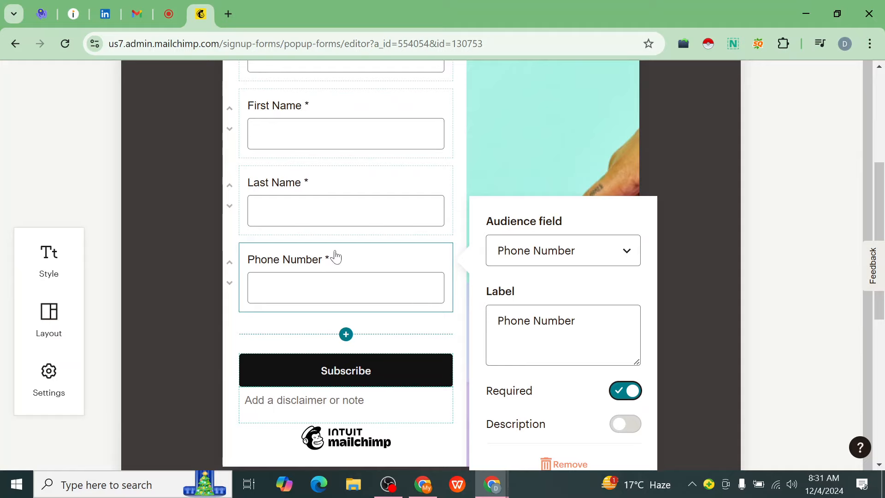
pyautogui.scroll(-1, 335, 256)
pyautogui.click(346, 265)
pyautogui.scroll(-1, 379, 362)
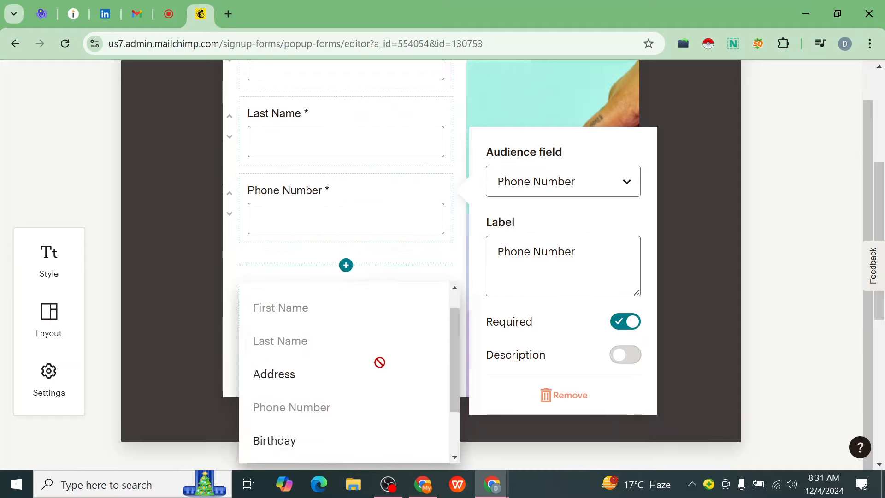
pyautogui.scroll(-1, 334, 403)
pyautogui.scroll(1, 334, 399)
pyautogui.scroll(-1, 335, 396)
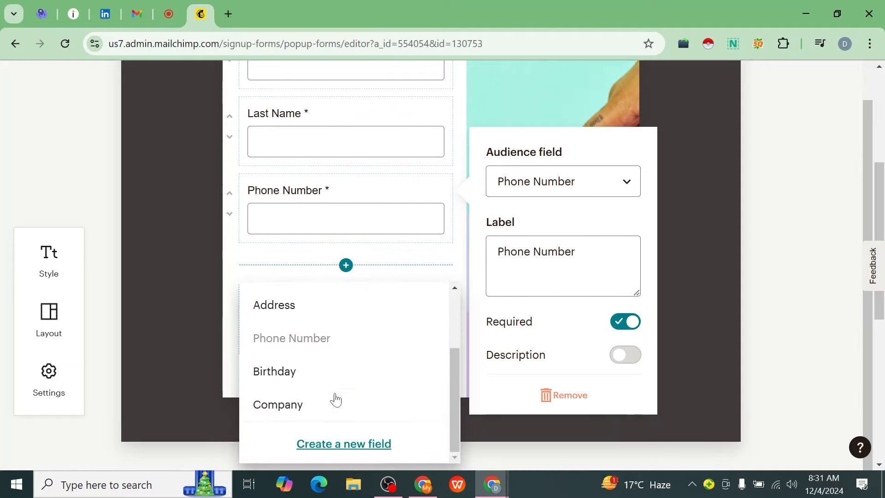
pyautogui.click(293, 374)
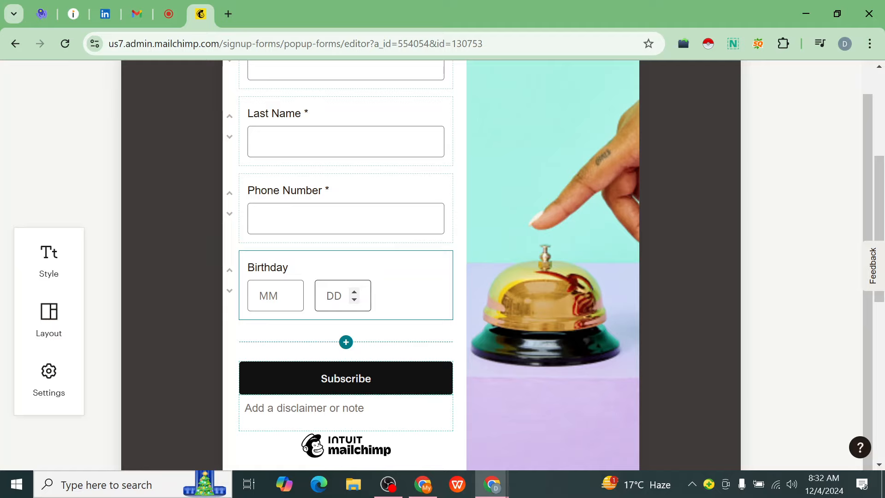
# Step: Look through the fields available to add below Birthday, close the list and review the form's fields
pyautogui.click(347, 348)
pyautogui.scroll(-2, 363, 255)
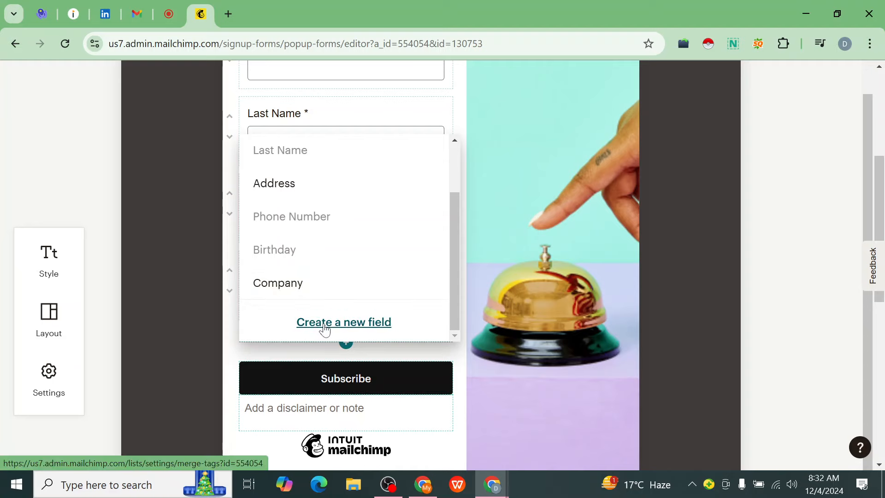
pyautogui.click(465, 365)
pyautogui.scroll(4, 389, 272)
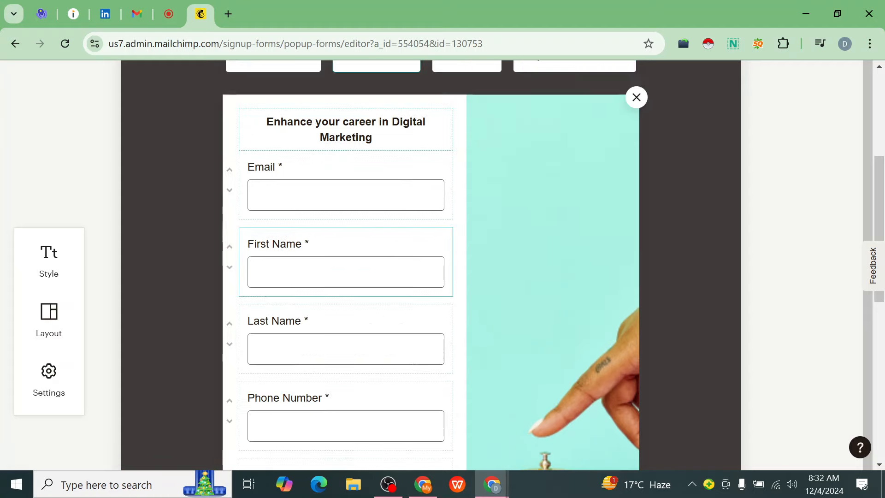
pyautogui.scroll(-3, 389, 272)
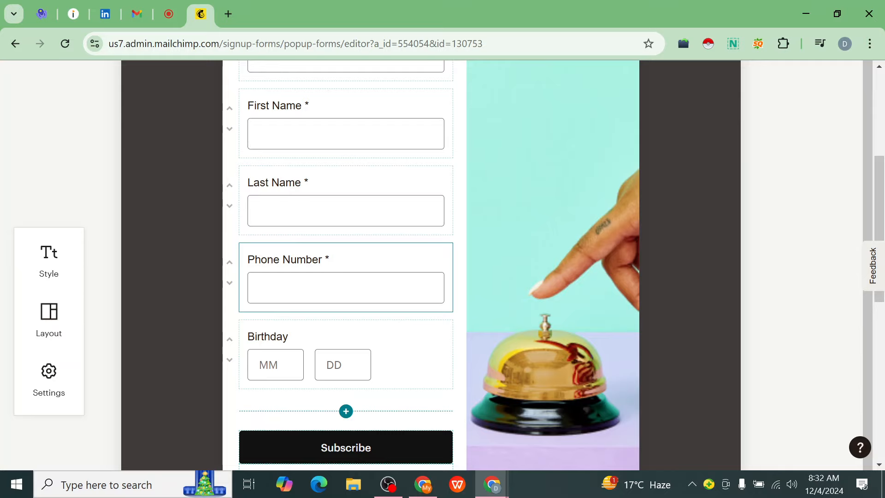
# Step: Change the Subscribe button's text to "Register Now"
pyautogui.scroll(-4, 387, 287)
pyautogui.click(372, 240)
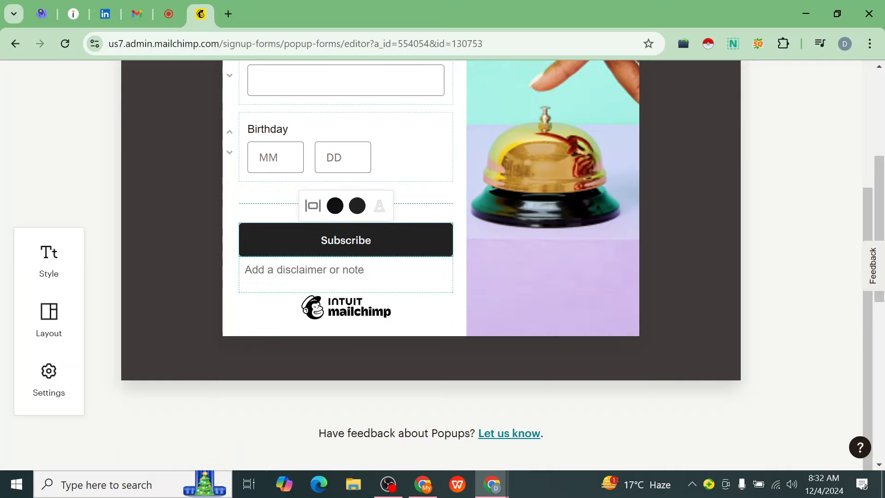
pyautogui.hotkey('ctrl', 'a')
pyautogui.press('BackSpace')
pyautogui.write('Rgi')
pyautogui.press('BackSpace')
pyautogui.press('BackSpace')
pyautogui.write('e')
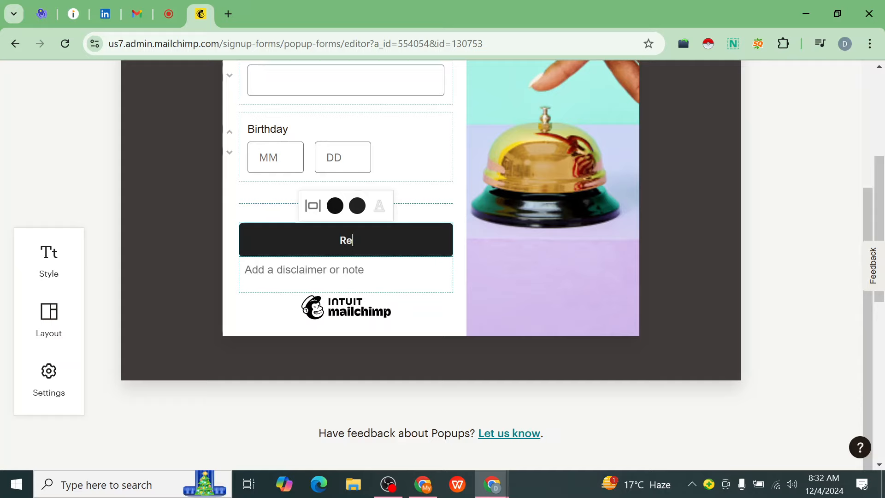
pyautogui.write('gisterd')
pyautogui.press('BackSpace')
pyautogui.write('Now')
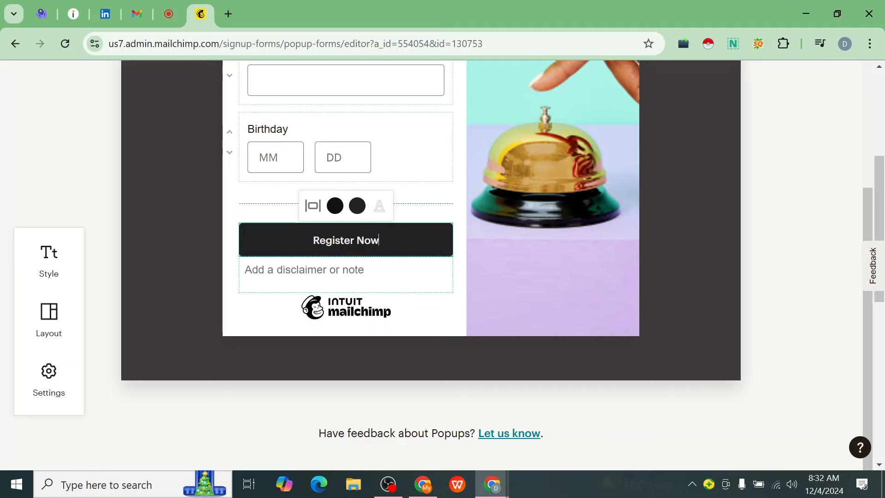
# Step: Examine the disclaimer text's formatting options and the Birthday field's settings, leaving both unedited
pyautogui.scroll(-1, 393, 274)
pyautogui.click(373, 259)
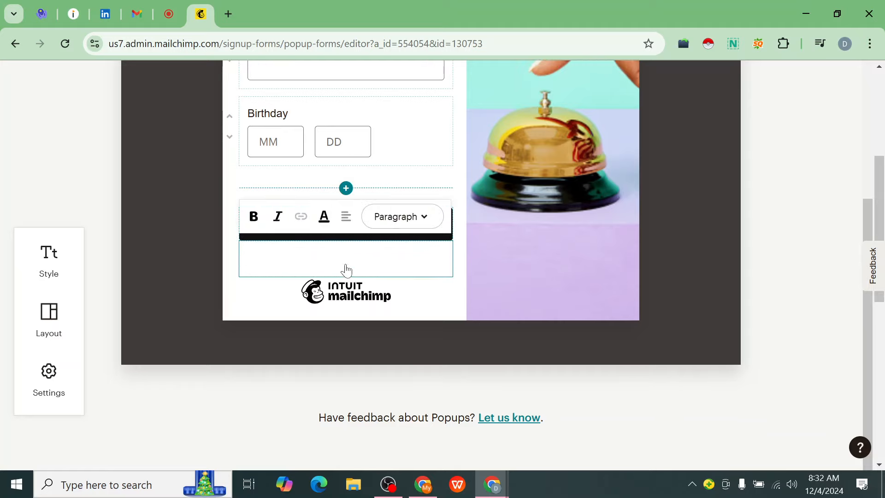
pyautogui.scroll(3, 381, 296)
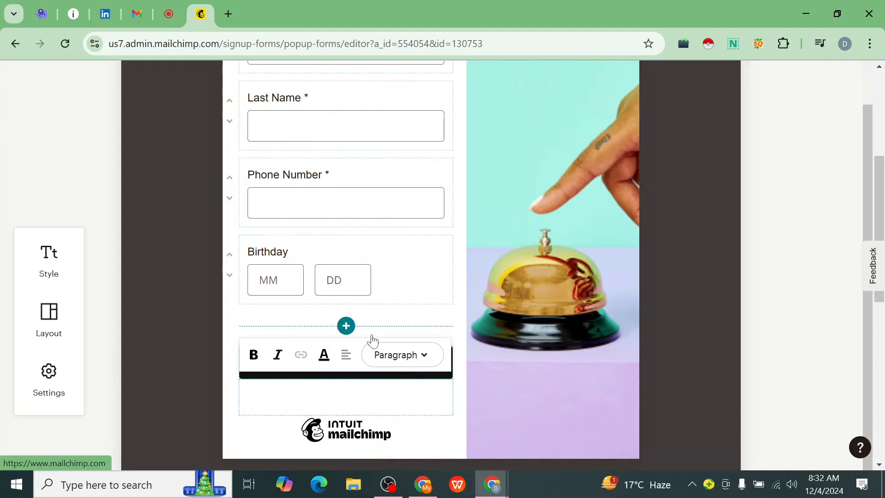
pyautogui.click(401, 285)
pyautogui.scroll(-3, 397, 298)
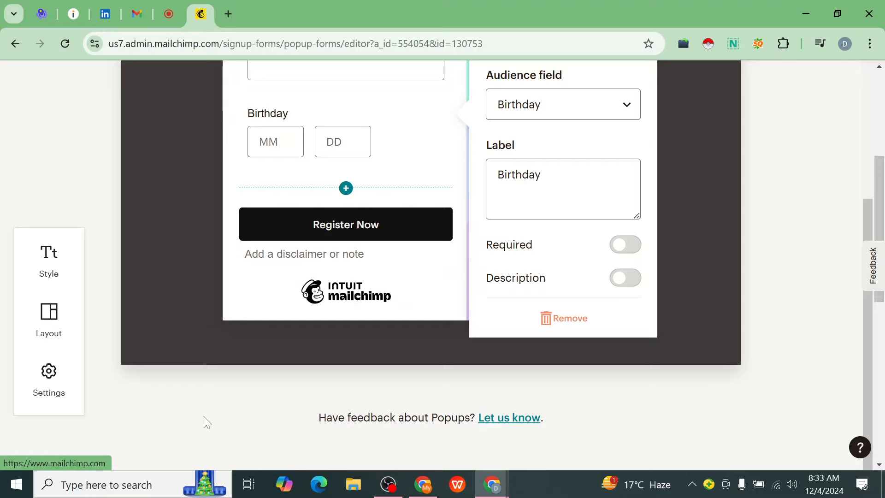
pyautogui.click(216, 402)
pyautogui.scroll(10, 339, 297)
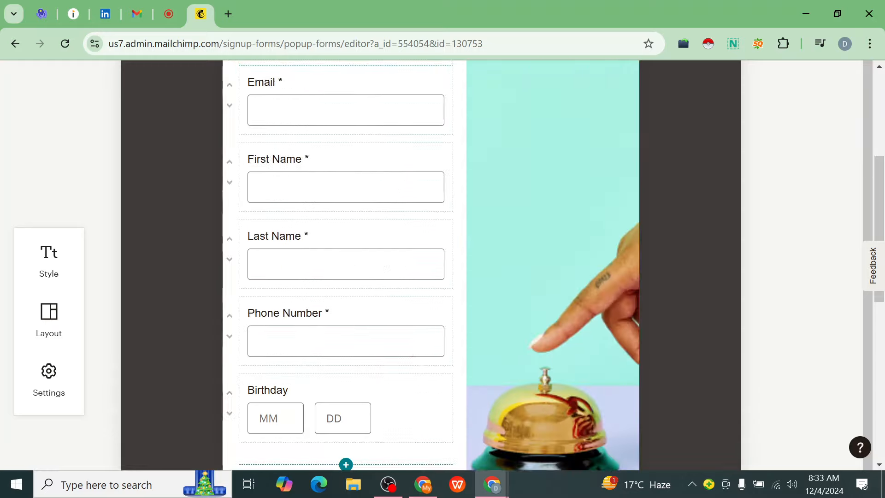
pyautogui.scroll(-4, 371, 261)
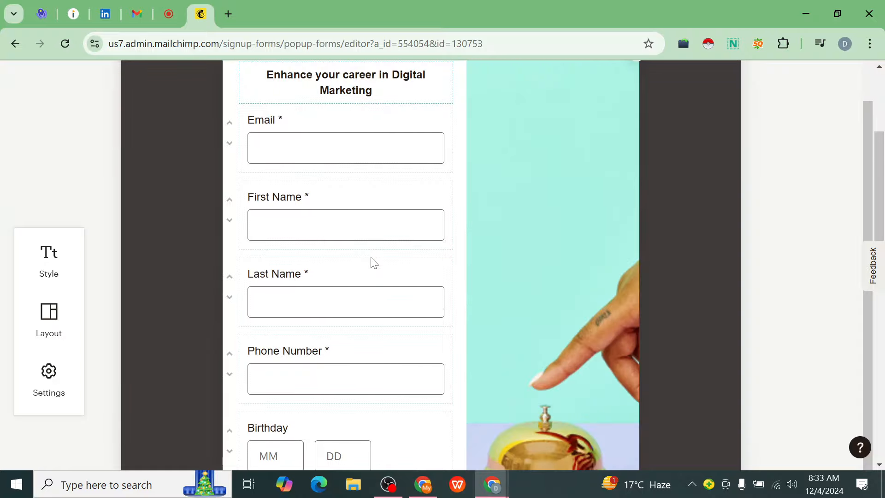
# Step: Examine the form's Style options, including the Paragraphs & Labels color, and close them
pyautogui.click(42, 261)
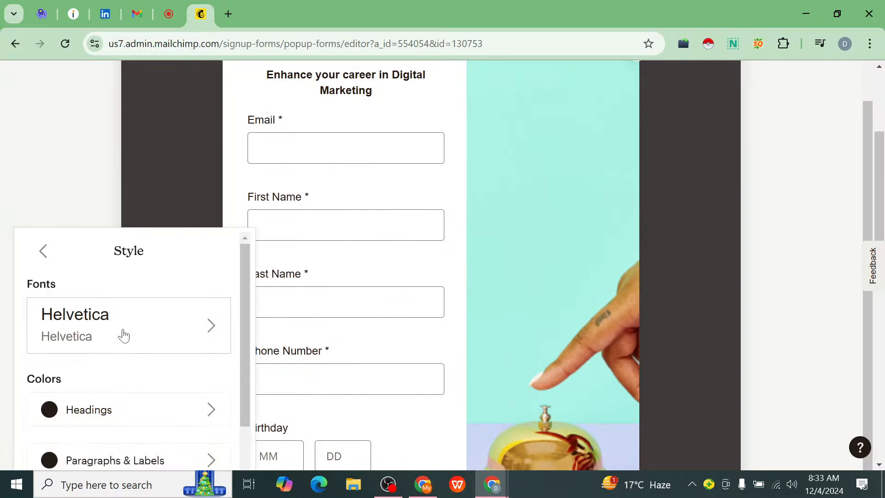
pyautogui.scroll(-3, 121, 343)
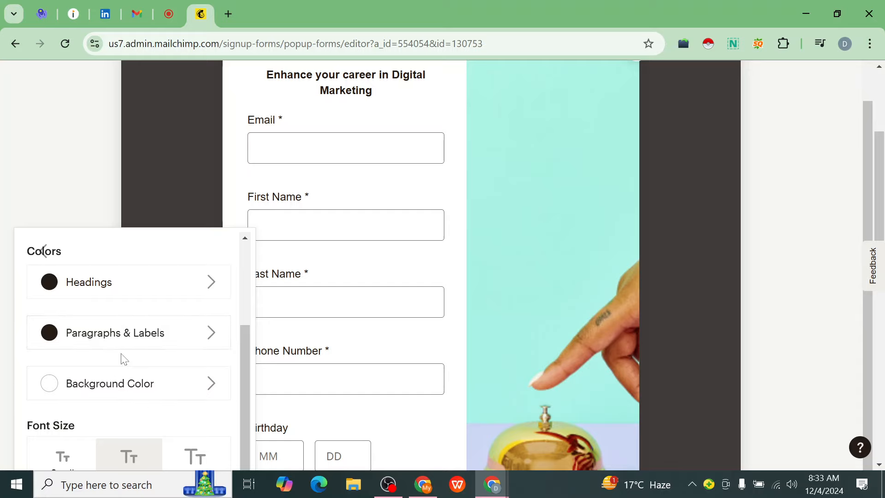
pyautogui.click(119, 337)
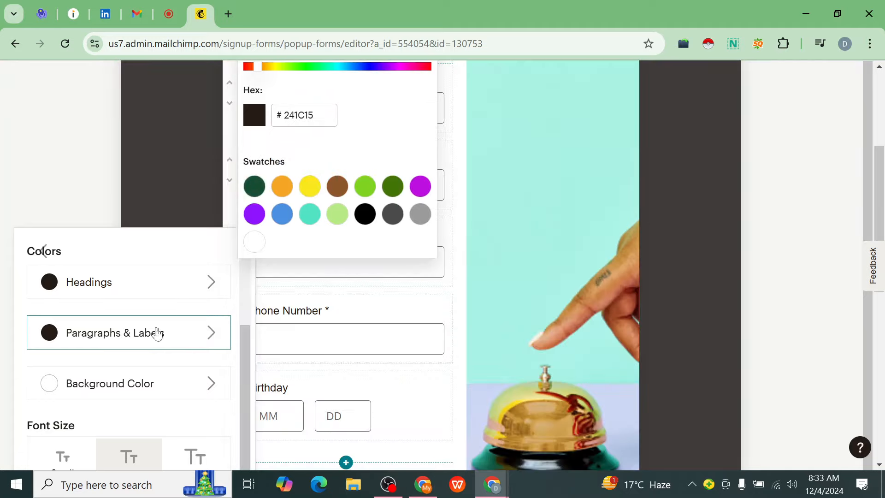
pyautogui.click(43, 252)
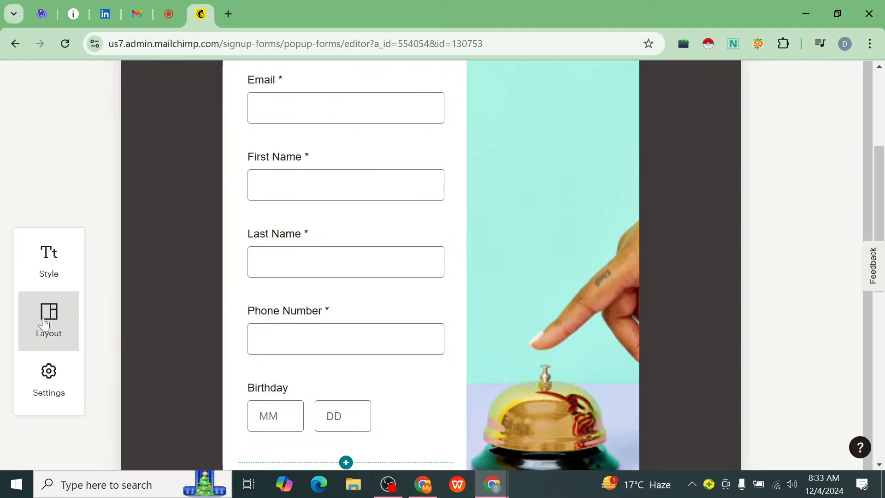
# Step: Set the popup's Display setting to "Scroll to middle of page"
pyautogui.click(50, 382)
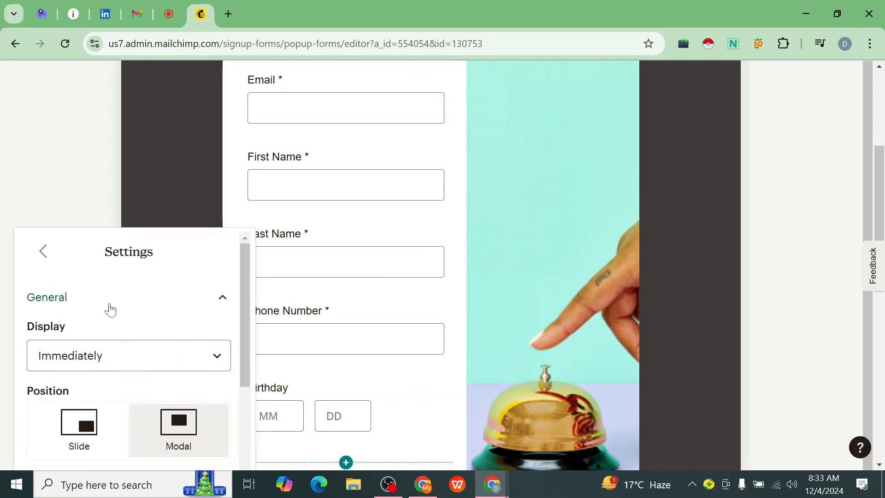
pyautogui.scroll(-2, 111, 304)
pyautogui.scroll(2, 95, 283)
pyautogui.click(59, 302)
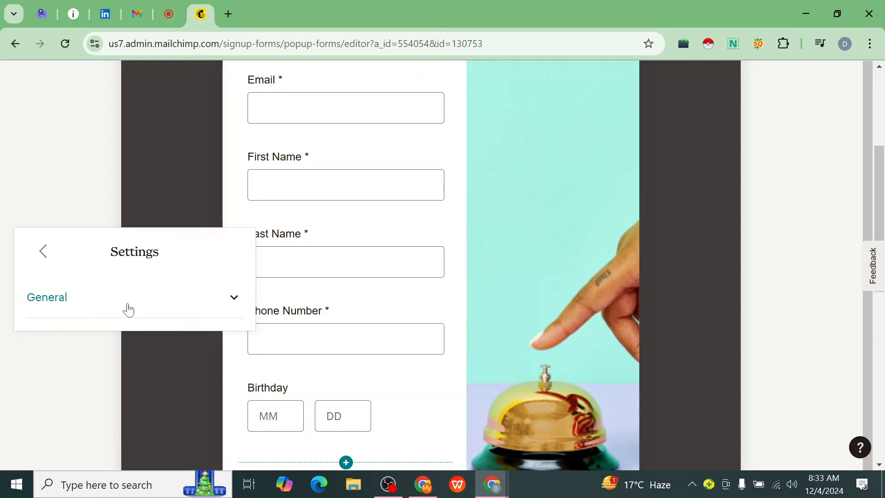
pyautogui.click(57, 300)
pyautogui.scroll(-2, 129, 300)
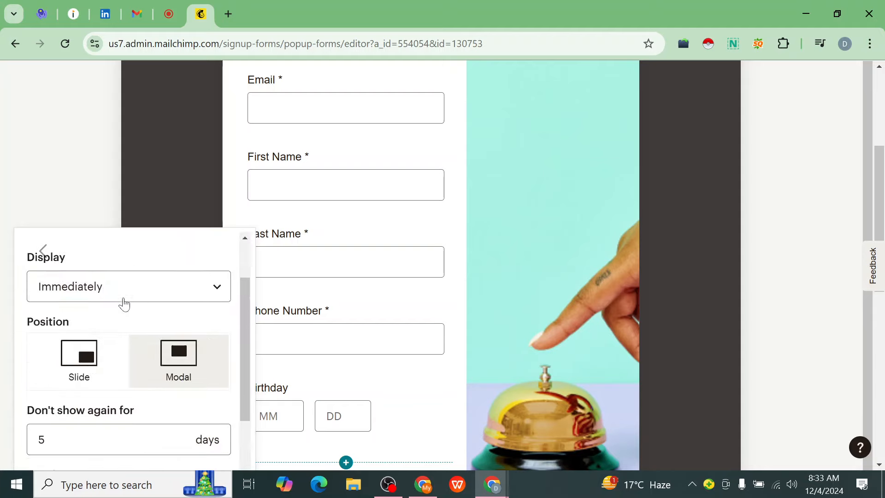
pyautogui.click(75, 298)
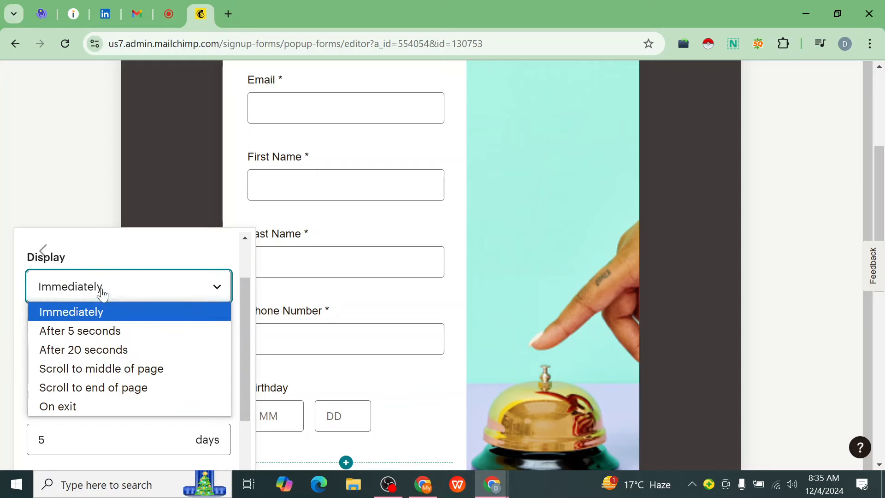
pyautogui.click(80, 375)
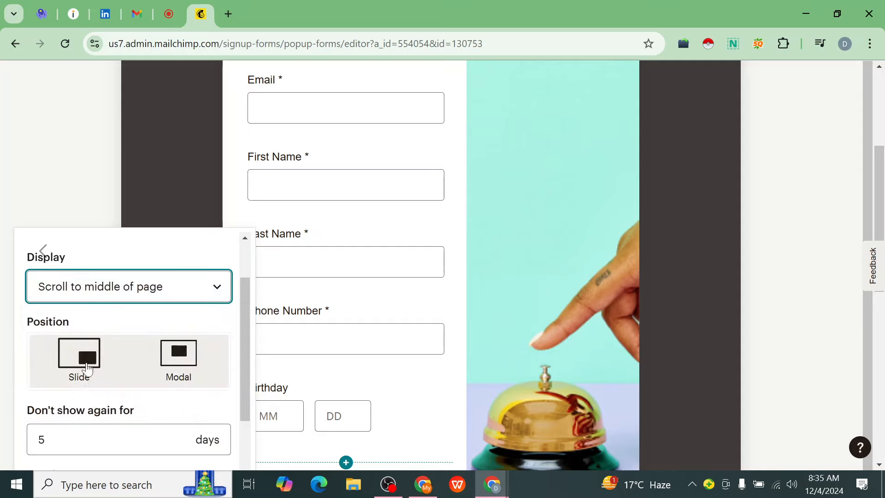
# Step: Try the Slide position for the popup and switch back to Modal
pyautogui.click(179, 354)
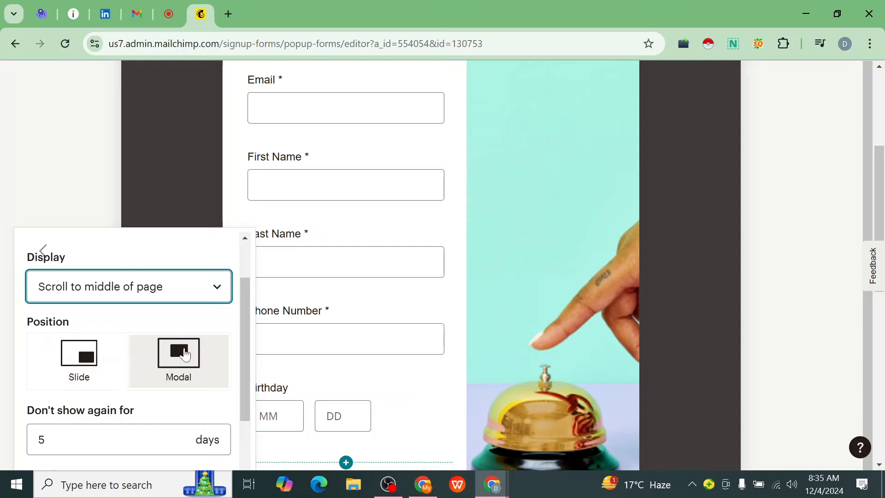
pyautogui.click(86, 374)
pyautogui.click(177, 383)
# Step: Set the popup's "Don't show again for" period to 3 days and close the settings
pyautogui.scroll(-2, 162, 393)
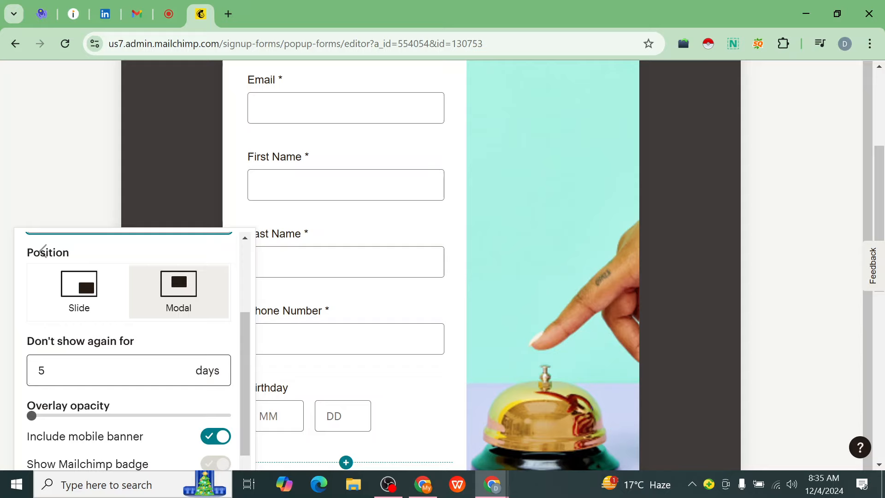
pyautogui.click(46, 370)
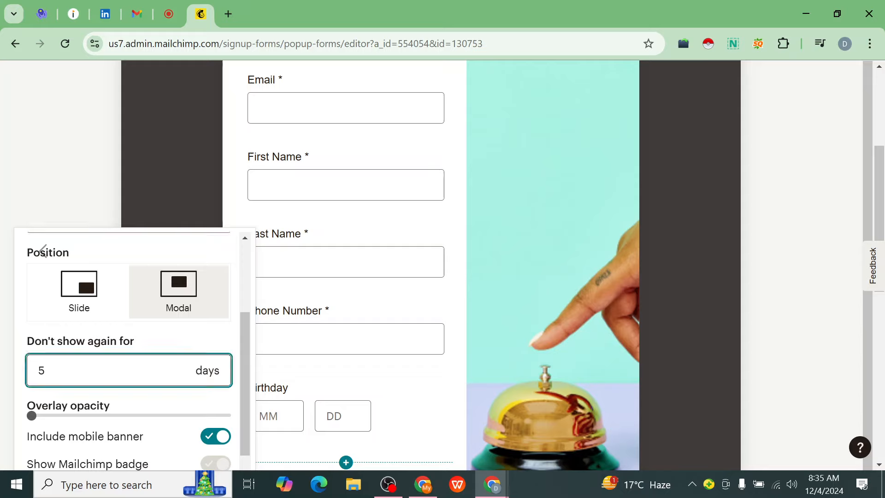
pyautogui.press('BackSpace')
pyautogui.write('4')
pyautogui.press('BackSpace')
pyautogui.scroll(-2, 43, 250)
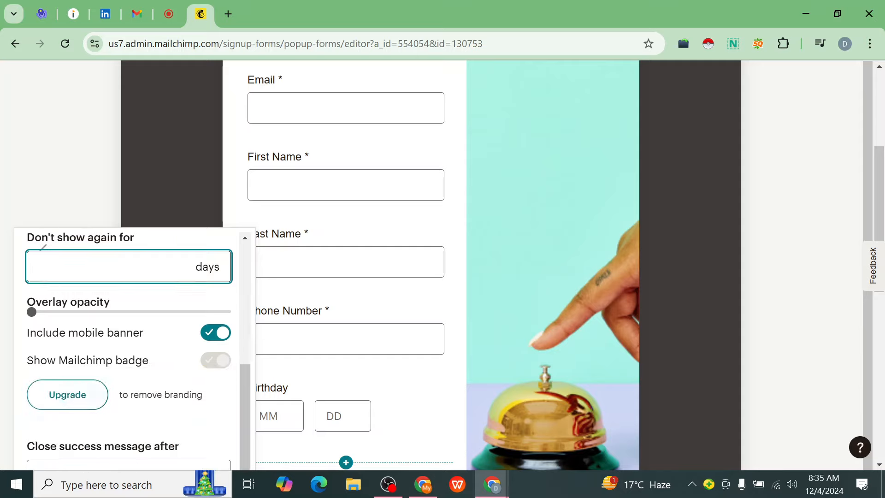
pyautogui.write('3')
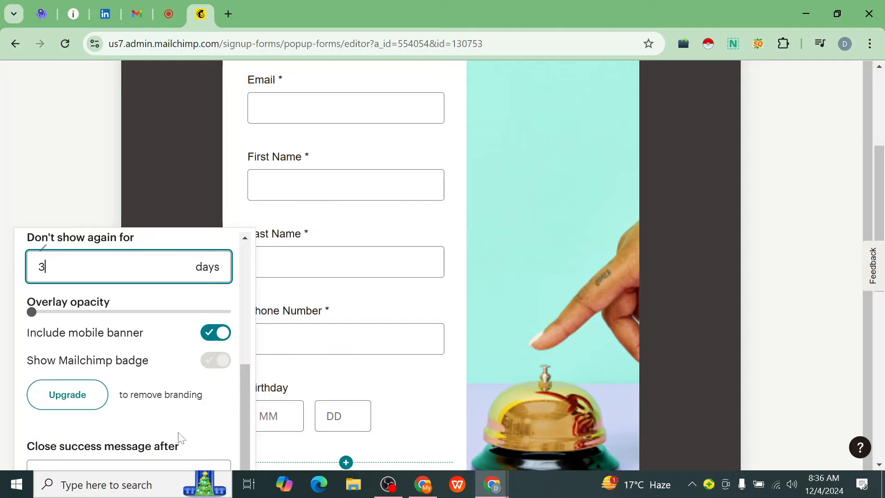
pyautogui.scroll(3, 178, 433)
pyautogui.scroll(-3, 178, 432)
pyautogui.scroll(1, 144, 217)
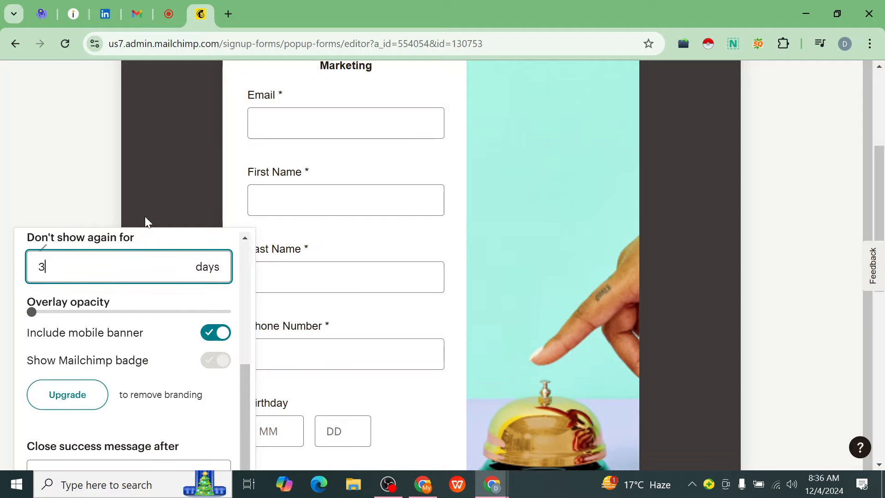
pyautogui.scroll(2, 145, 216)
pyautogui.click(42, 170)
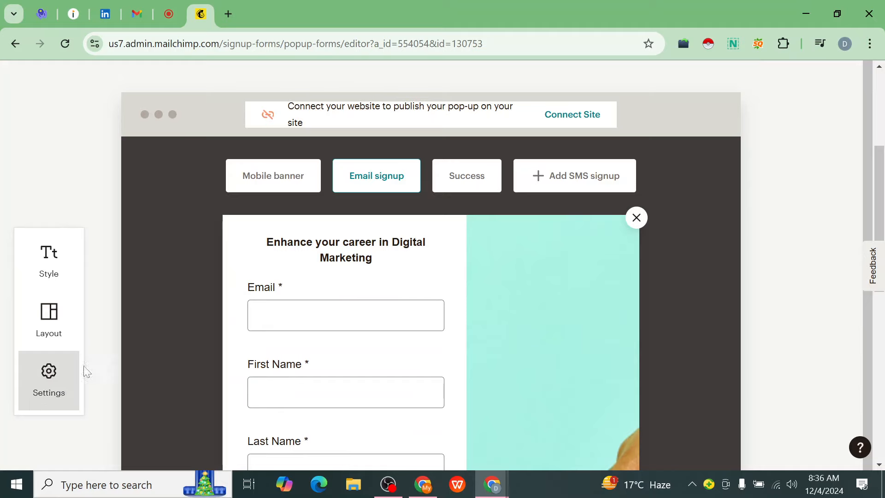
pyautogui.scroll(-5, 359, 330)
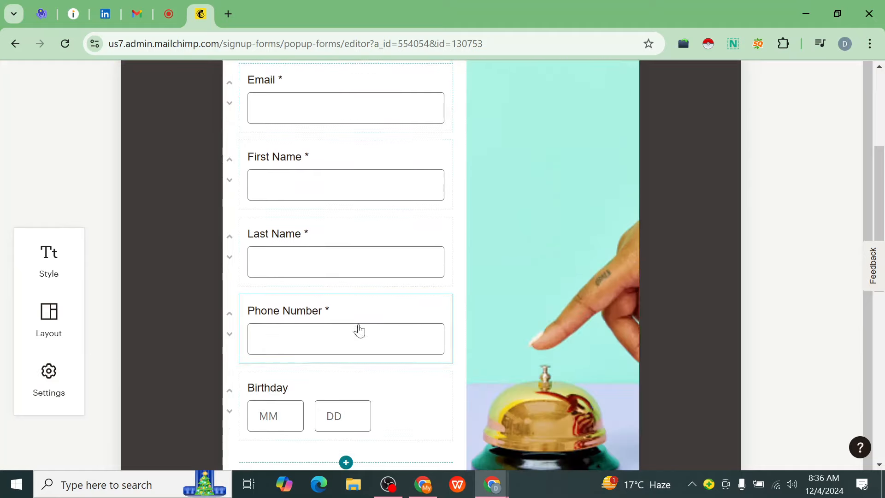
pyautogui.scroll(-4, 359, 330)
pyautogui.scroll(7, 359, 336)
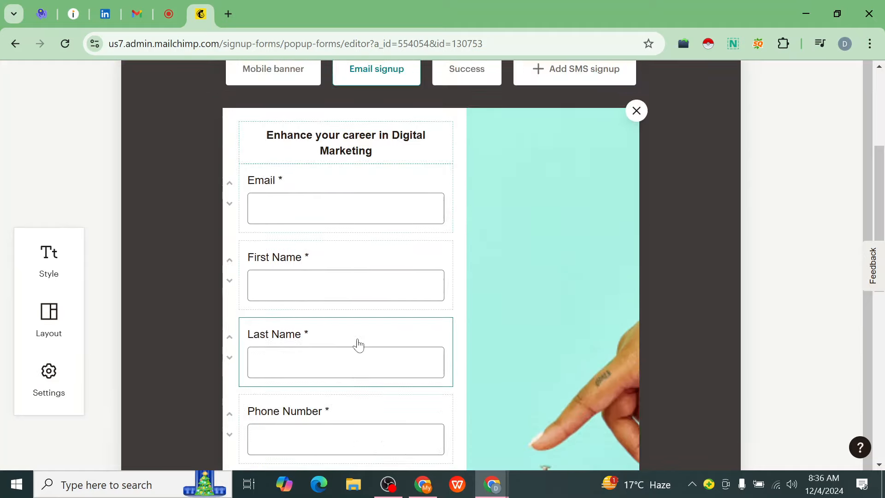
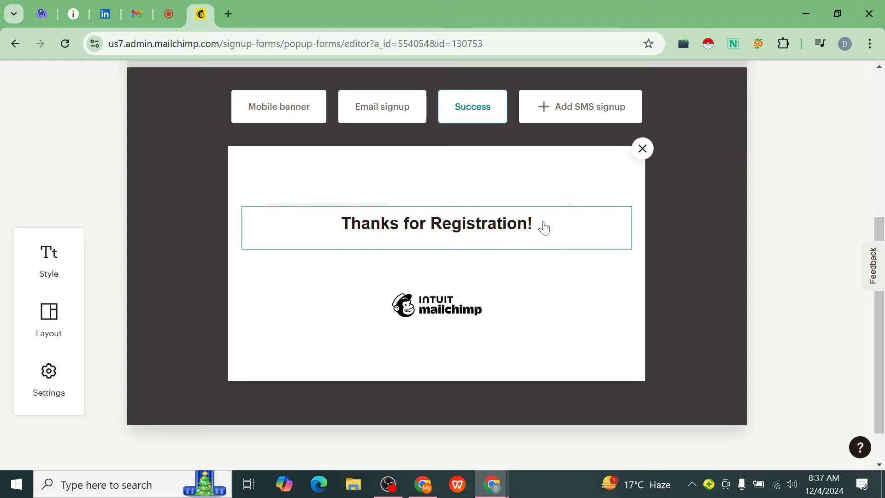
pyautogui.click(545, 228)
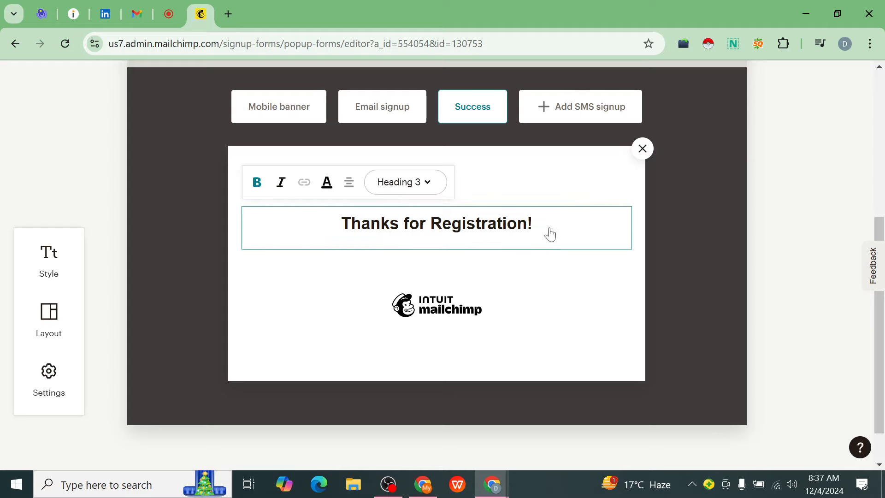
pyautogui.press('Return')
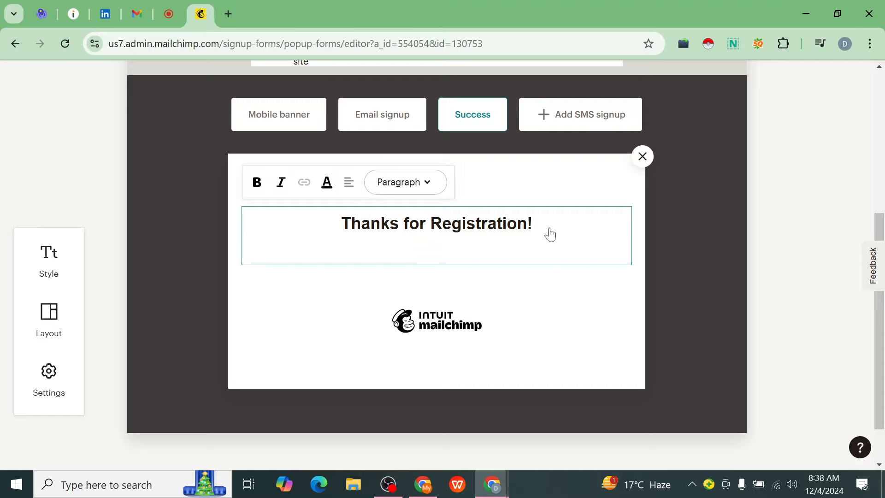
pyautogui.press('BackSpace')
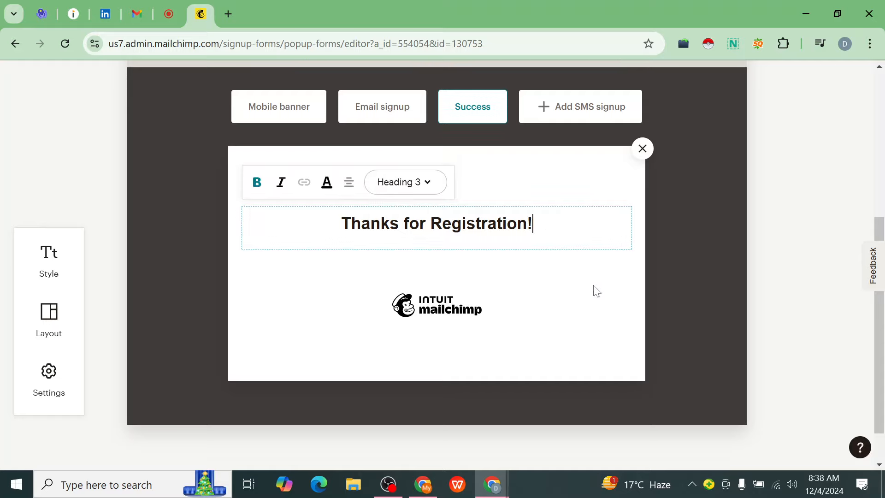
# Step: Review the form's Email signup, Mobile banner and Success views
pyautogui.scroll(-1, 576, 297)
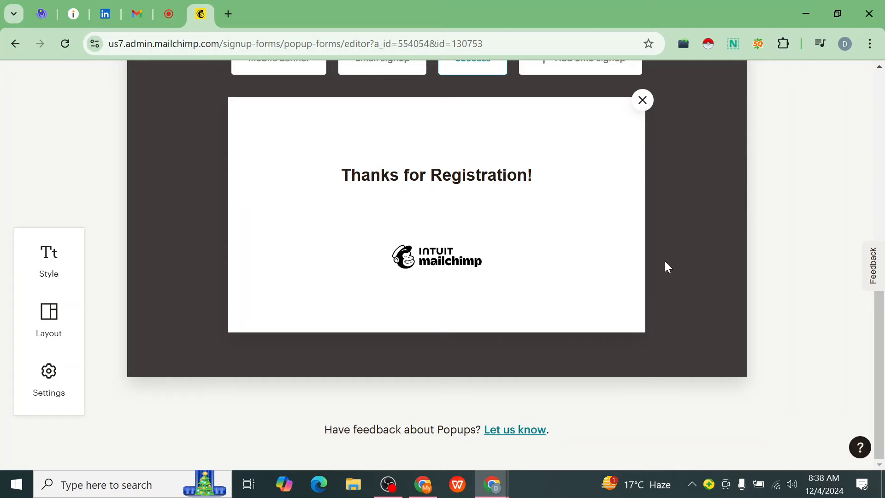
pyautogui.scroll(6, 665, 261)
pyautogui.click(371, 345)
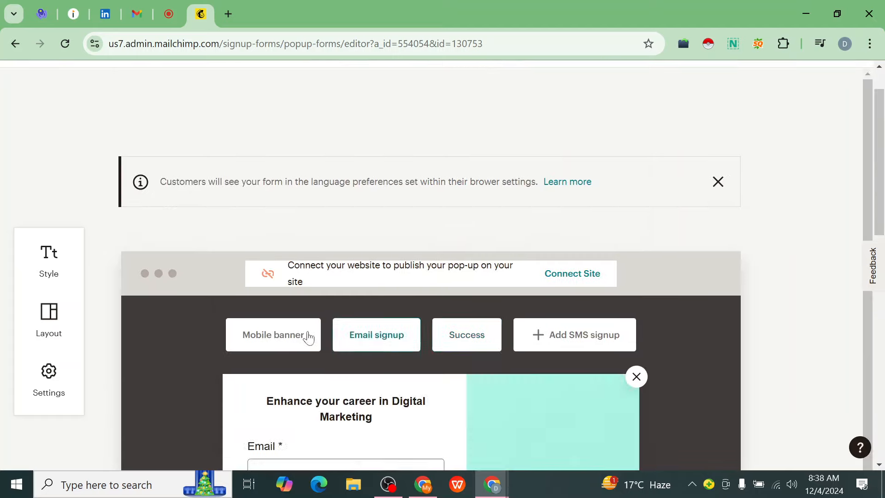
pyautogui.click(295, 336)
pyautogui.scroll(-2, 563, 341)
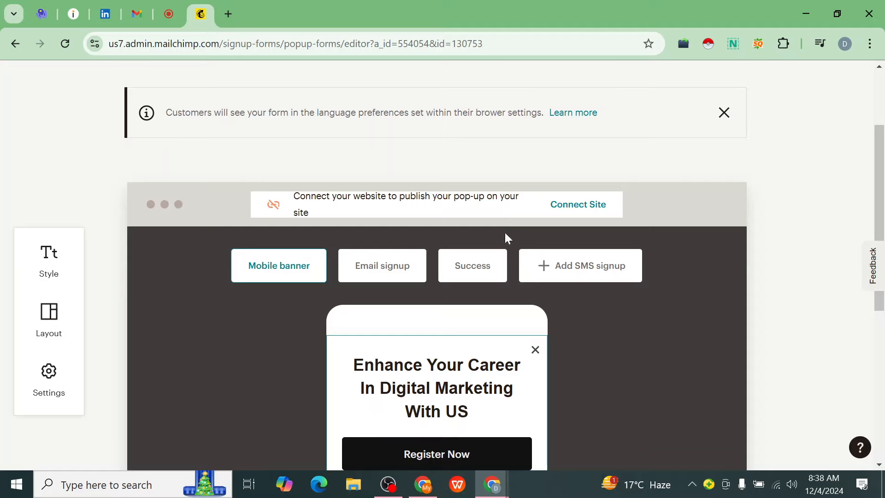
pyautogui.scroll(-7, 594, 295)
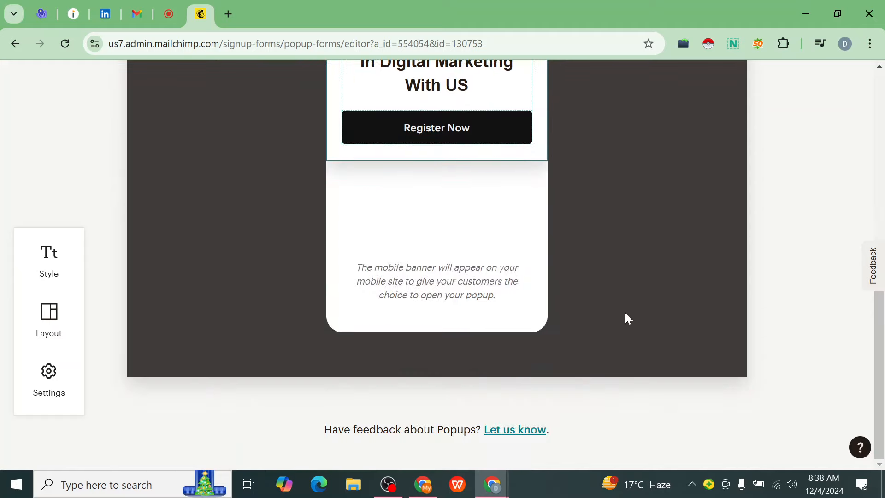
pyautogui.scroll(2, 602, 330)
pyautogui.scroll(5, 601, 331)
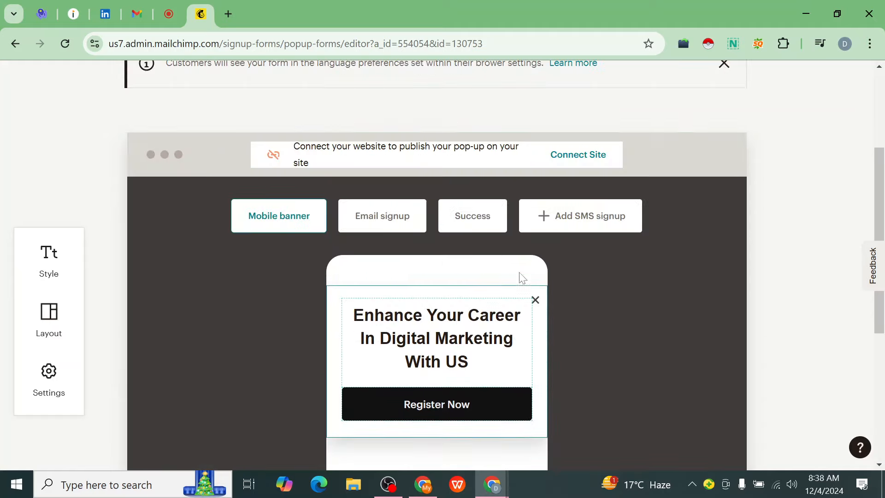
pyautogui.click(417, 229)
pyautogui.click(468, 222)
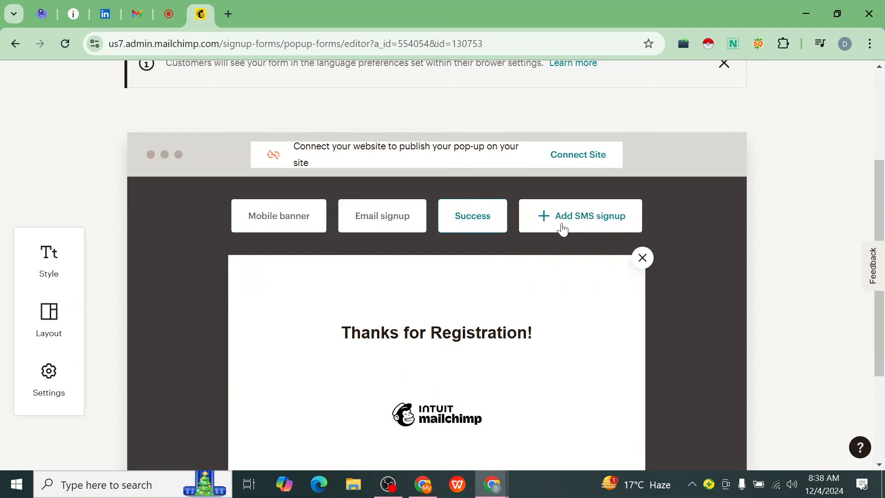
# Step: Try to add an SMS signup to the popup form and dismiss the upgrade offer to continue building
pyautogui.click(586, 228)
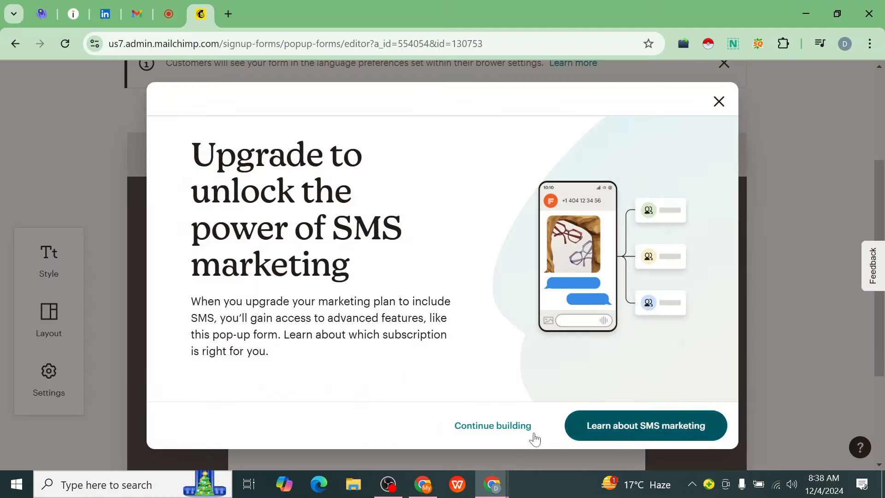
pyautogui.click(497, 429)
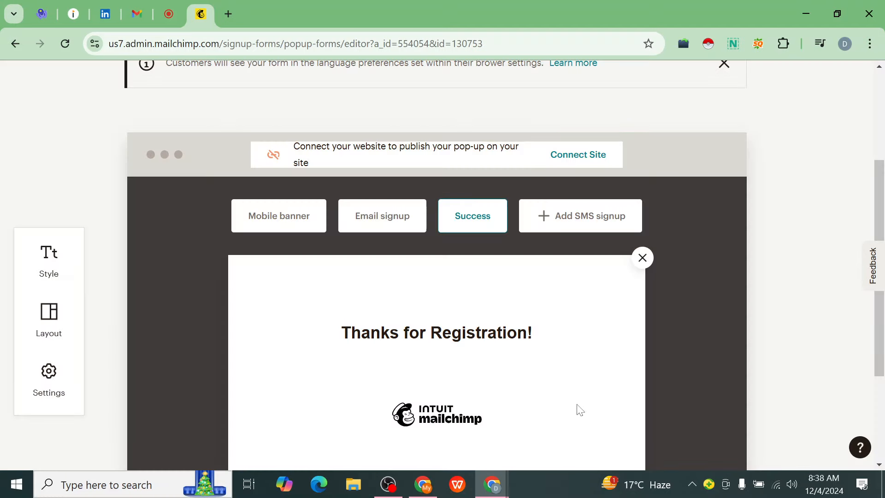
pyautogui.scroll(-3, 452, 350)
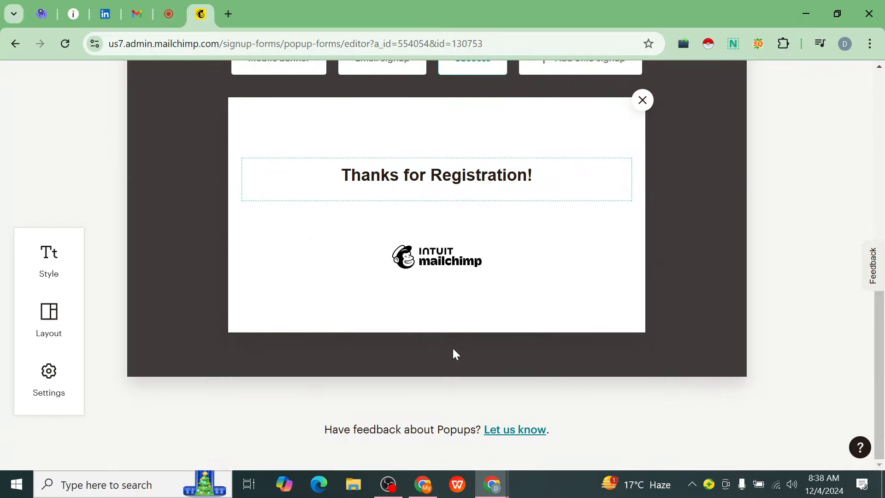
# Step: Continue to publishing the popup form and accept the additional terms for Connected Sites
pyautogui.scroll(7, 452, 350)
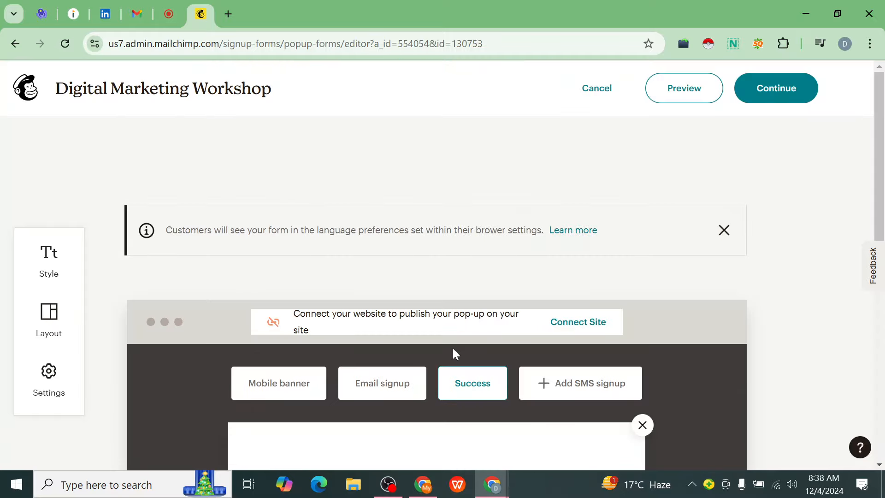
pyautogui.click(772, 95)
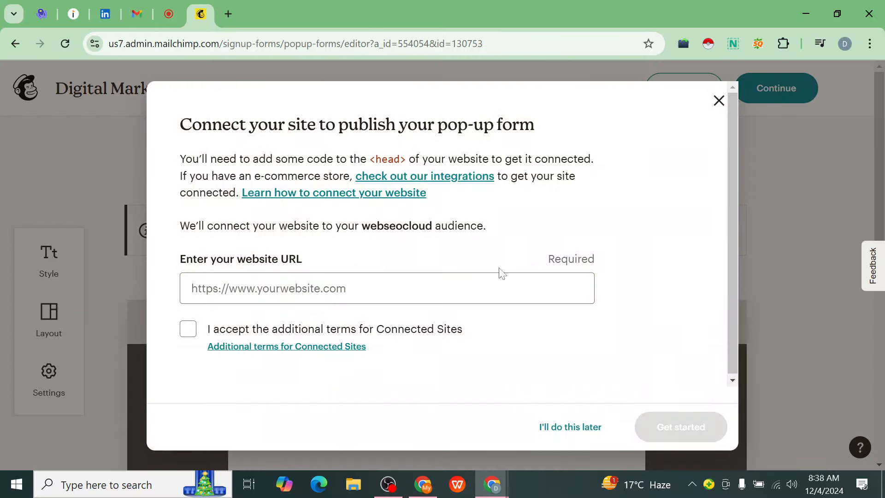
pyautogui.click(387, 286)
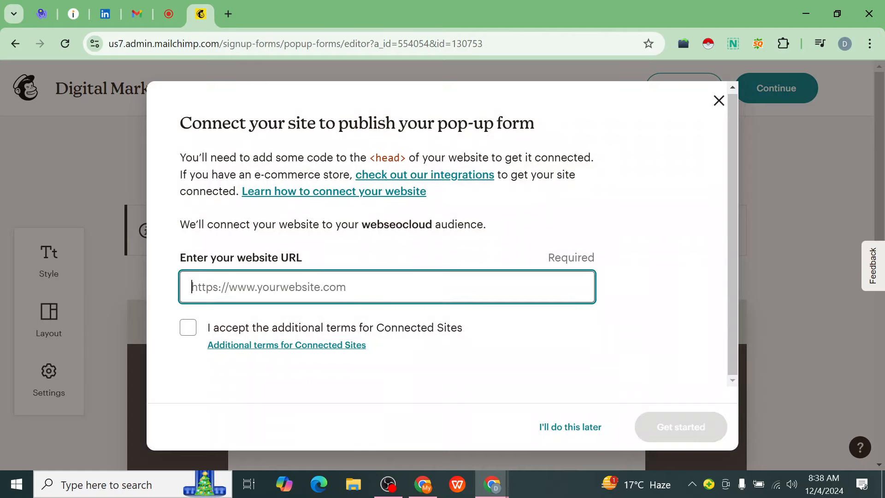
pyautogui.click(188, 328)
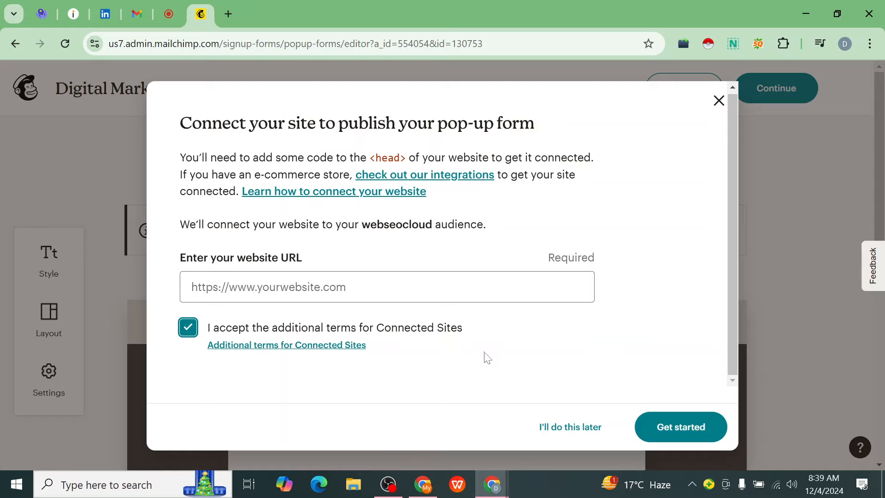
# Step: Switch to Google Chat in the other browser window and copy the Platinum Steel and Glass website link from the direct message conversation
pyautogui.click(346, 288)
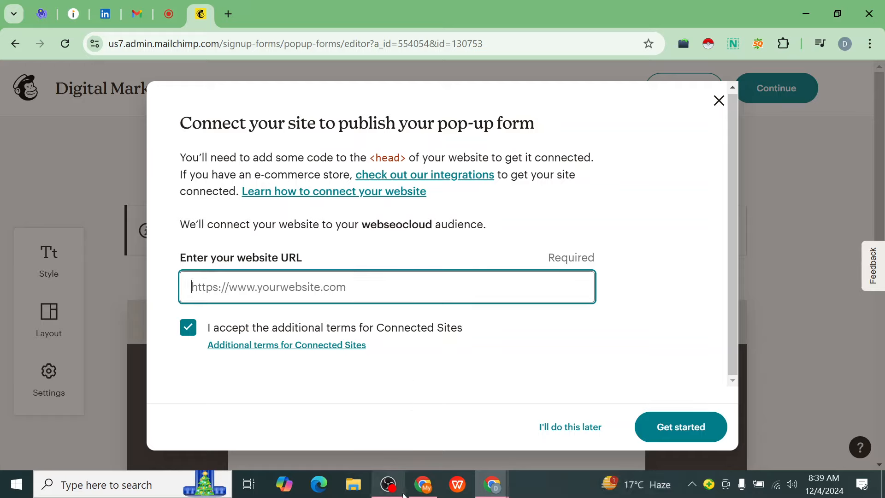
pyautogui.click(423, 492)
pyautogui.click(390, 433)
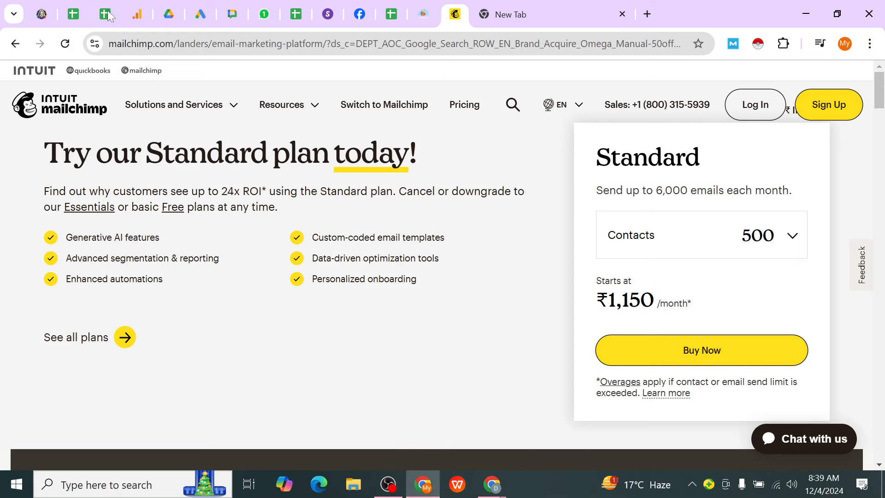
pyautogui.click(235, 13)
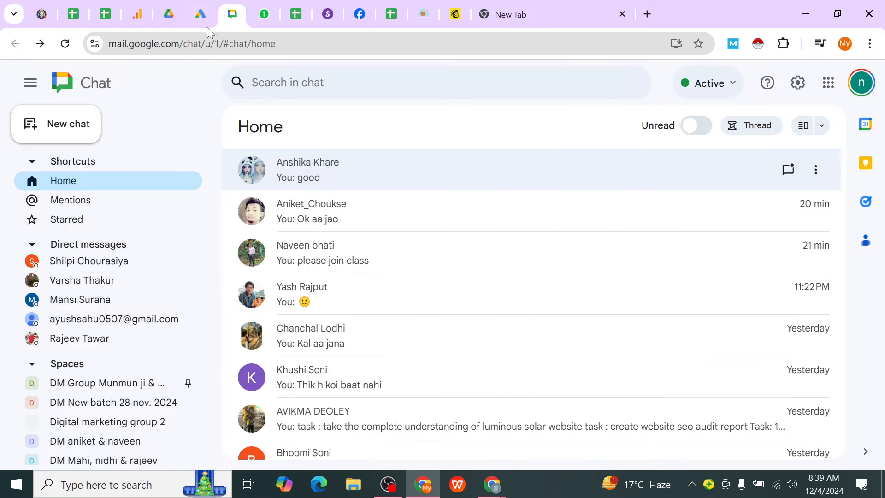
pyautogui.click(310, 212)
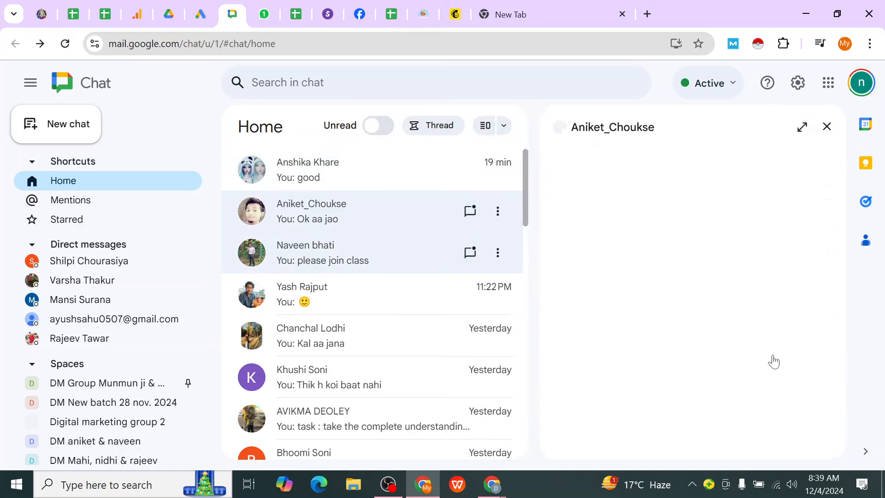
pyautogui.scroll(10, 726, 324)
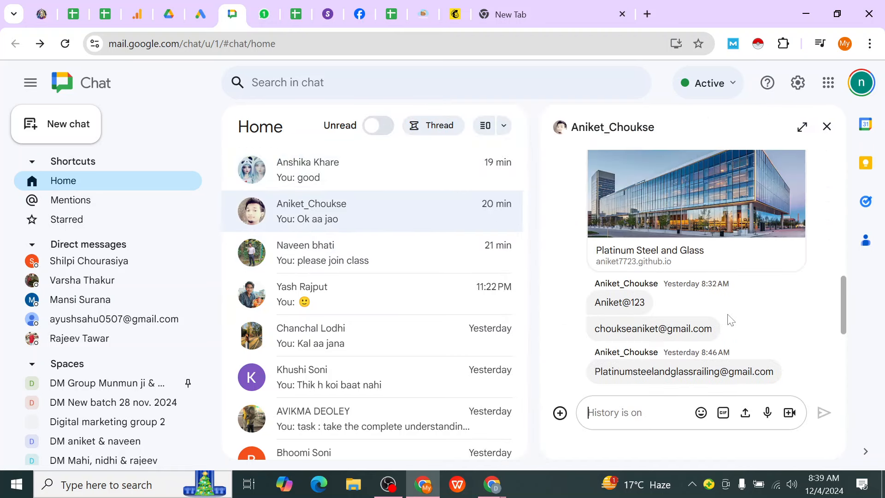
pyautogui.scroll(2, 730, 319)
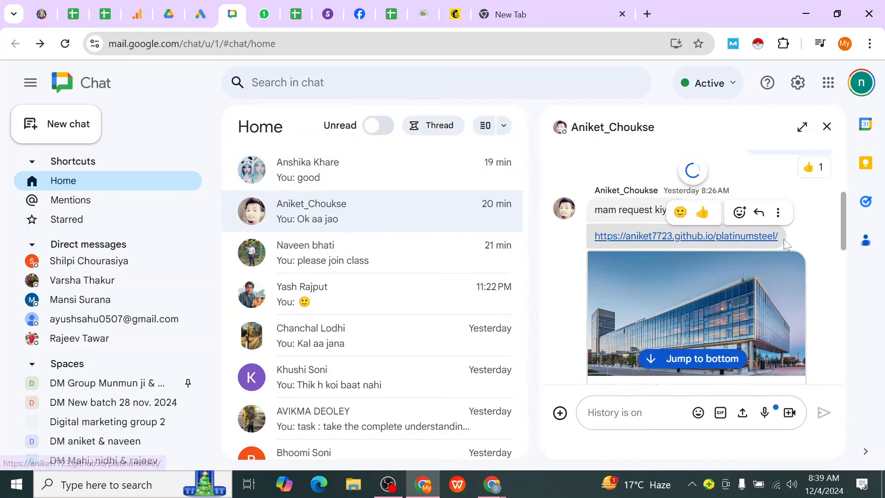
pyautogui.moveTo(784, 239); pyautogui.dragTo(585, 235)
pyautogui.hotkey('ctrl', 'c')
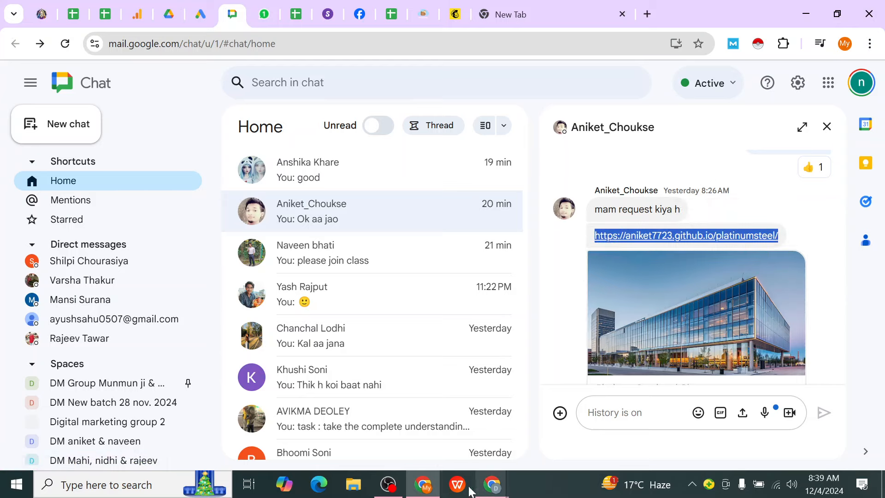
# Step: Switch back to Mailchimp, paste the copied link as the website URL and get started with the site connection
pyautogui.moveTo(491, 487)
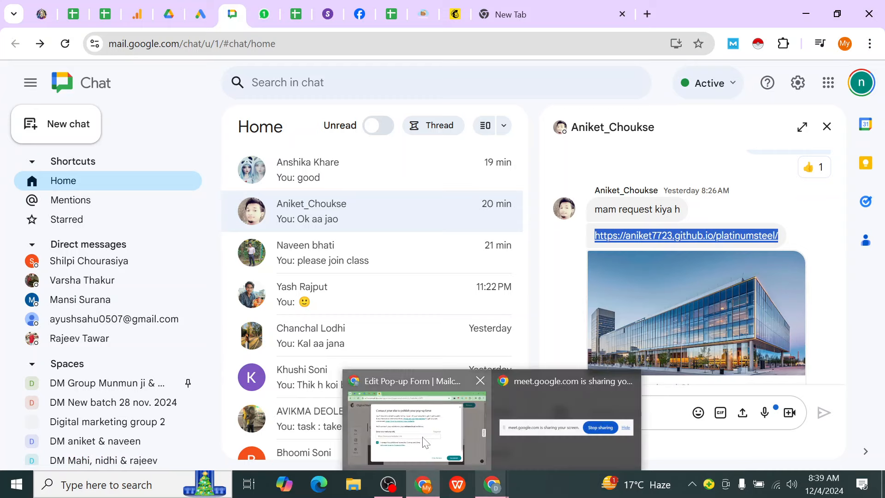
pyautogui.click(426, 441)
pyautogui.hotkey('ctrl', 'v')
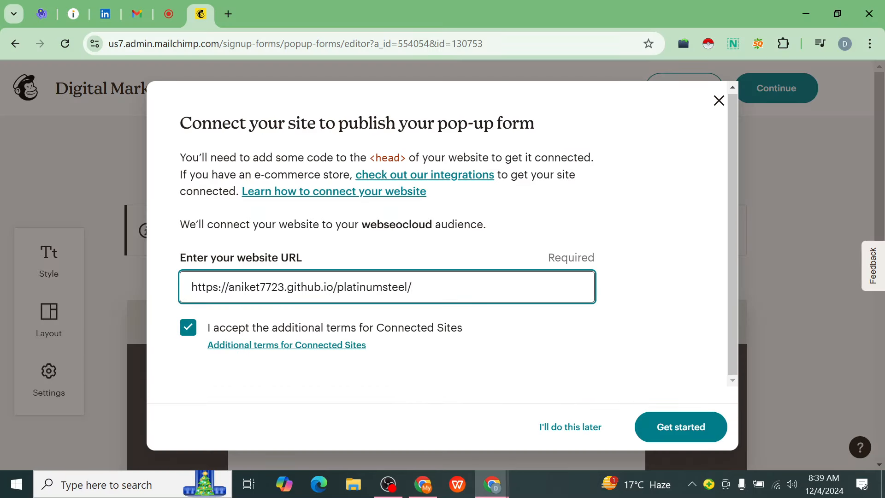
pyautogui.click(687, 438)
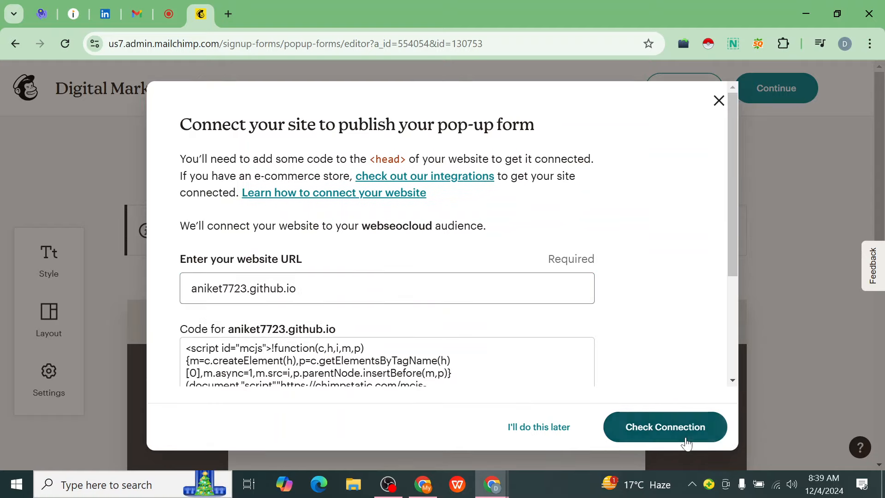
# Step: Examine the generated site connection code and highlight the instruction about adding it to the website's <head>
pyautogui.scroll(-2, 437, 288)
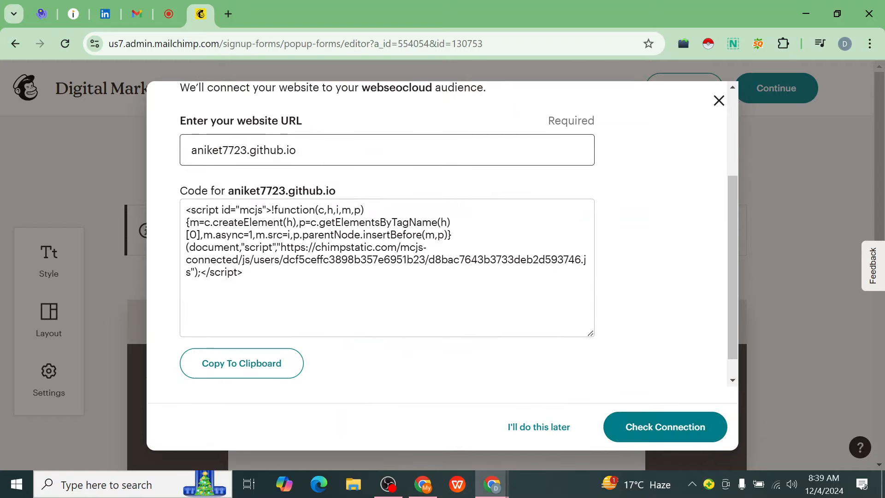
pyautogui.moveTo(245, 273); pyautogui.dragTo(185, 210)
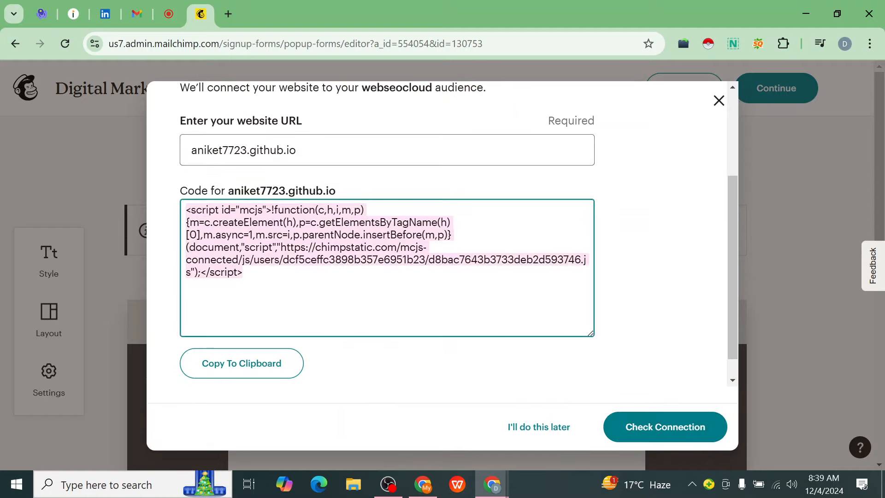
pyautogui.scroll(3, 420, 253)
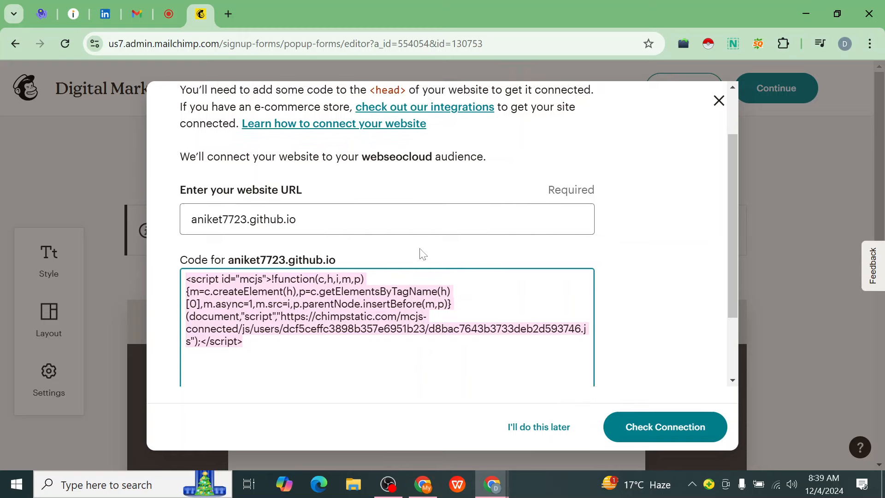
pyautogui.moveTo(174, 159); pyautogui.dragTo(408, 159)
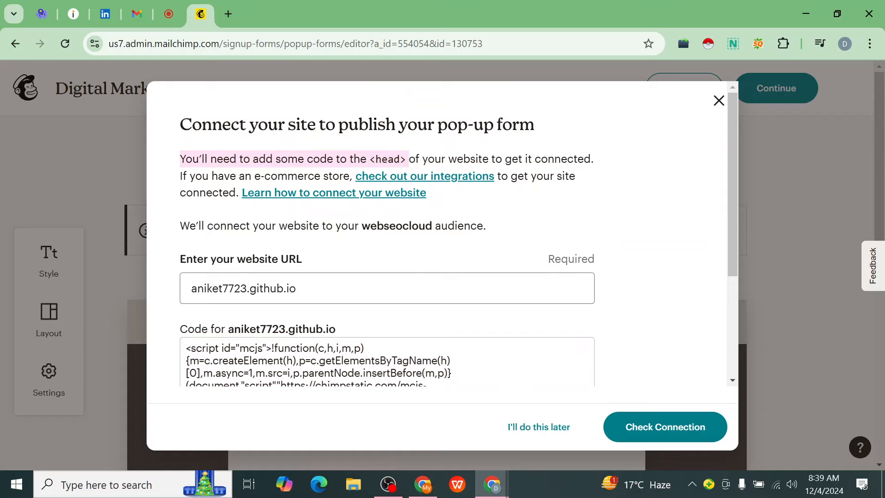
# Step: Open luminoussolar.com.au in a new tab, pin the tab and view the page's source code
pyautogui.click(228, 14)
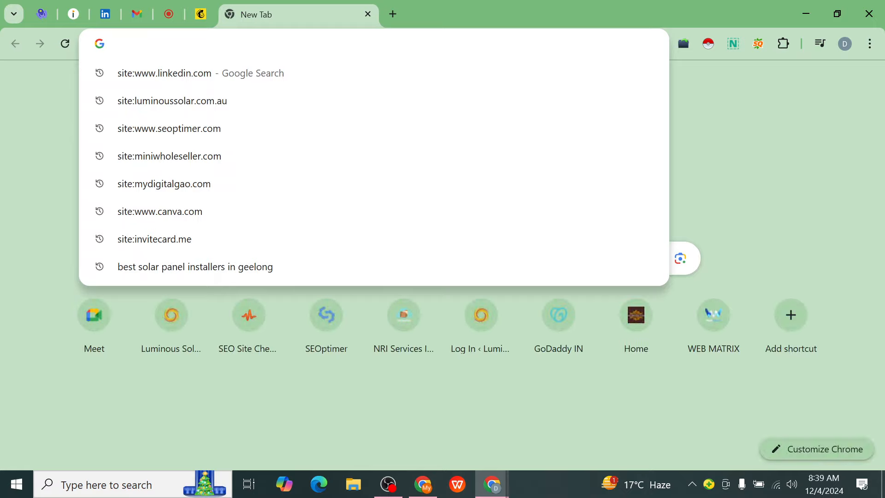
pyautogui.write('LUMINOUssolar.com.au')
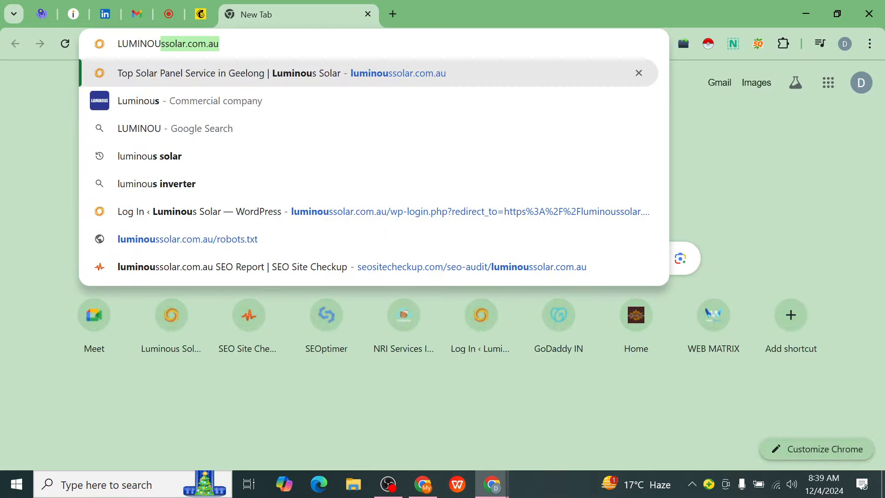
pyautogui.press('Return')
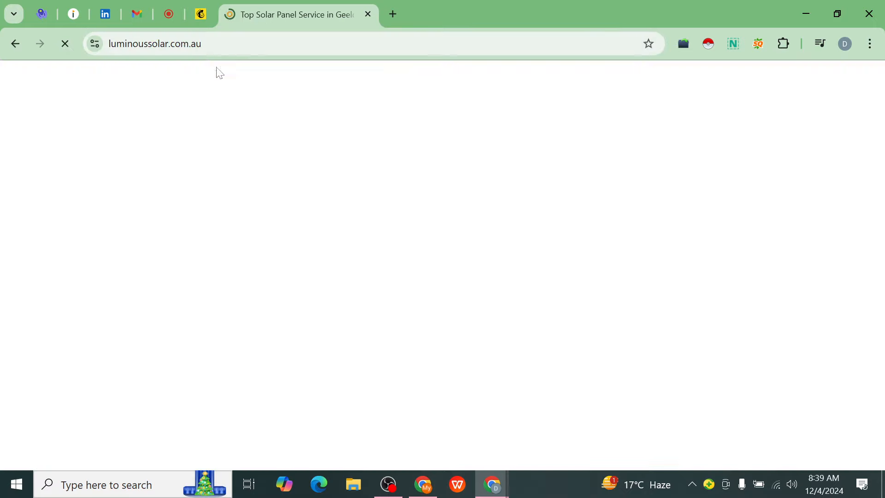
pyautogui.rightClick(264, 13)
pyautogui.click(299, 158)
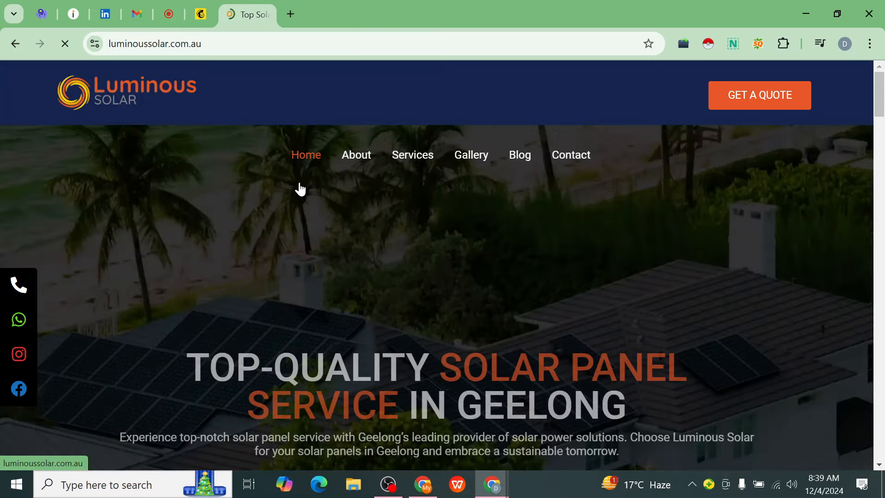
pyautogui.hotkey('ctrl', 'u')
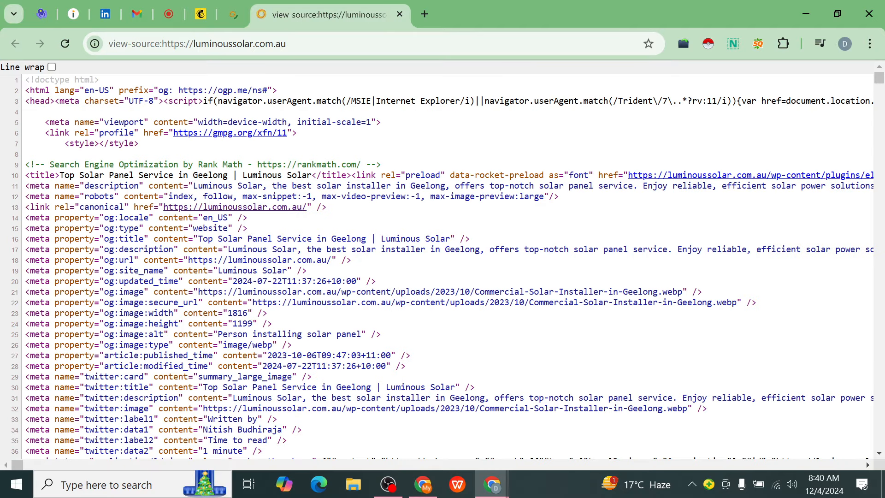
# Step: Search the page source for the closing head tag using the text "</head"
pyautogui.hotkey('ctrl', 'f')
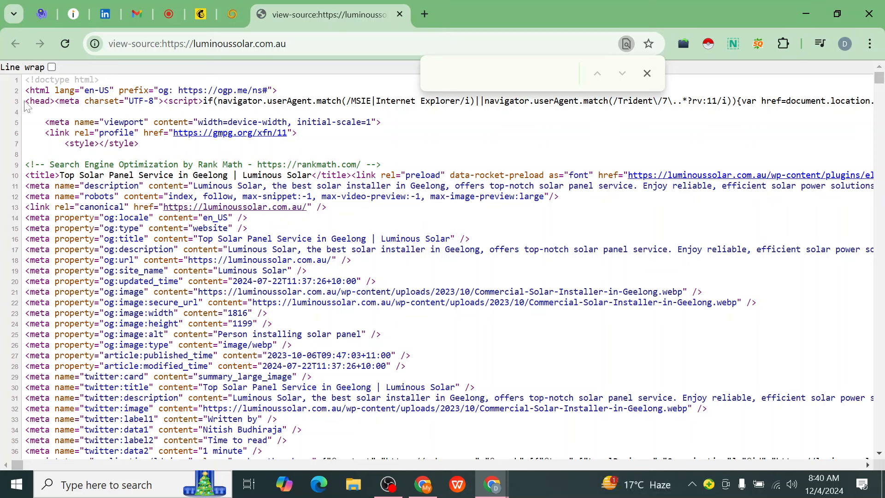
pyautogui.moveTo(25, 101); pyautogui.dragTo(54, 101)
pyautogui.hotkey('ctrl', 'f')
pyautogui.click(60, 110)
pyautogui.moveTo(25, 102); pyautogui.dragTo(50, 101)
pyautogui.hotkey('ctrl', 'c')
pyautogui.click(455, 74)
pyautogui.hotkey('ctrl', 'v')
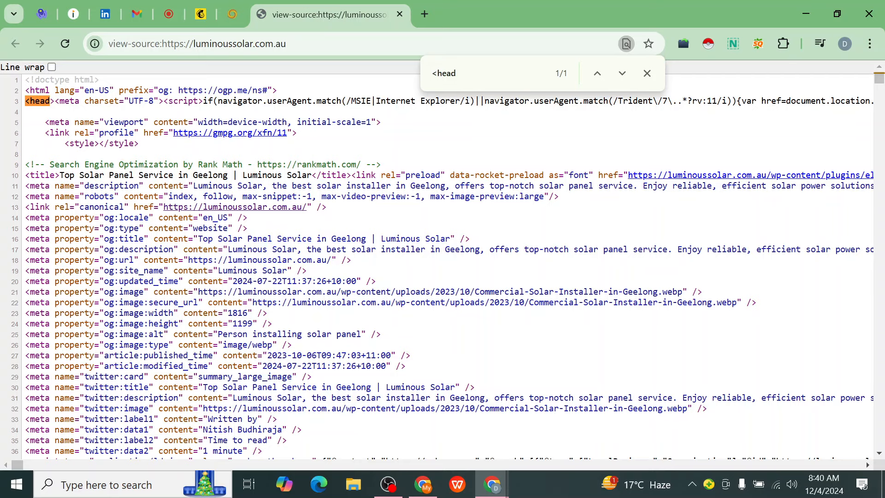
pyautogui.write('/')
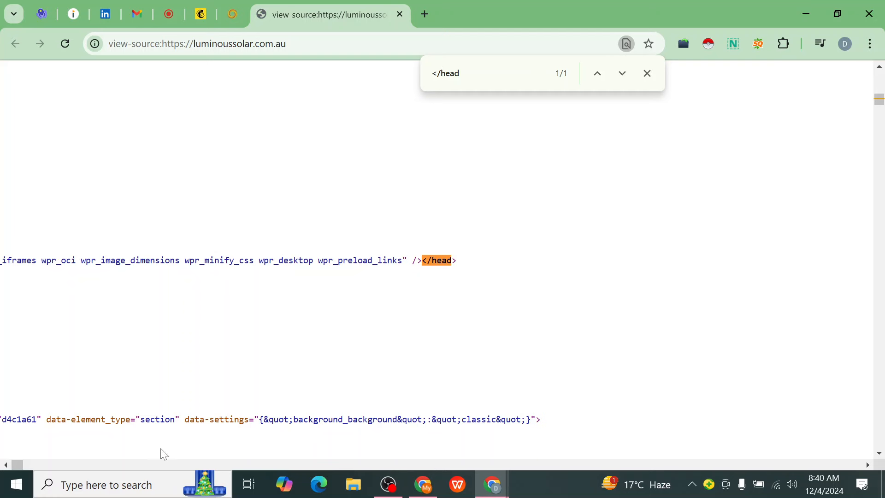
# Step: Return to the "</head" match in the source code and highlight the line that ends with it
pyautogui.moveTo(21, 468); pyautogui.dragTo(36, 466)
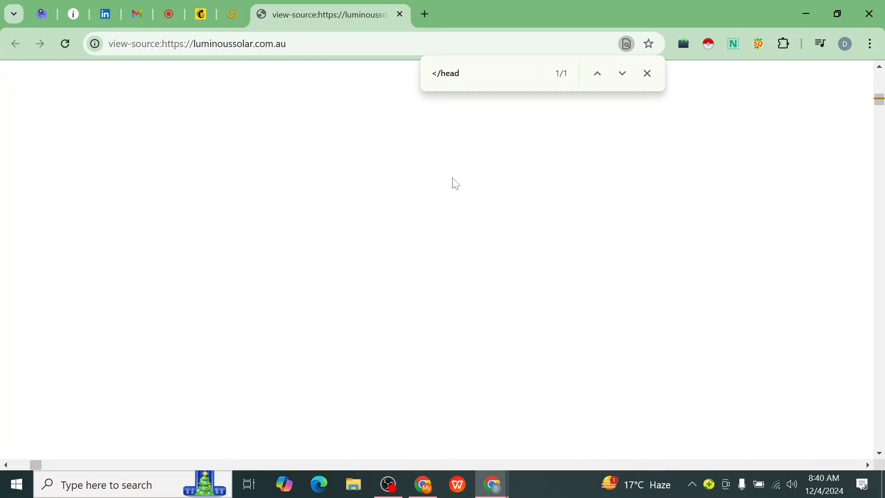
pyautogui.click(474, 73)
pyautogui.press('Return')
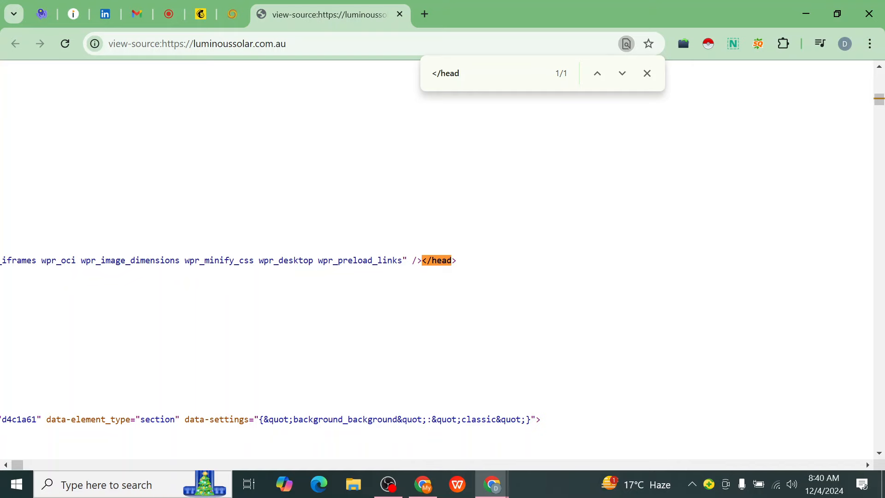
pyautogui.moveTo(452, 260); pyautogui.dragTo(3, 267)
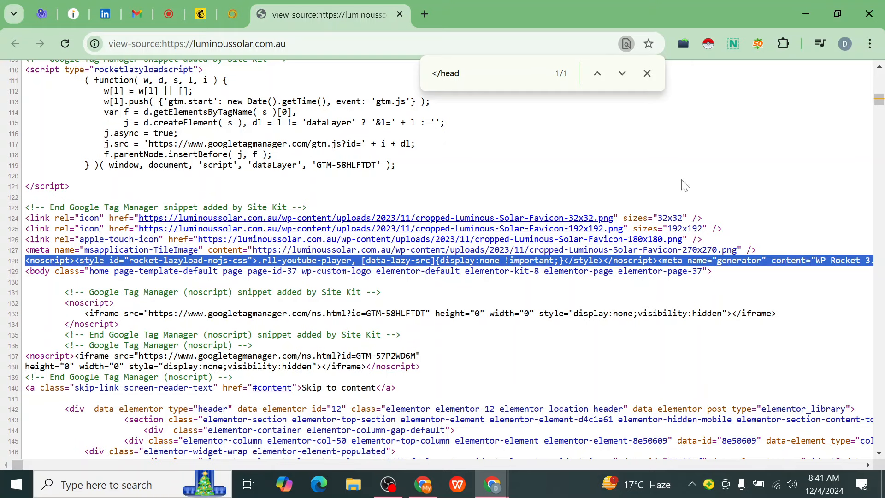
# Step: Switch back to Mailchimp and examine the site connection script and the instructions for adding it to the website
pyautogui.click(168, 14)
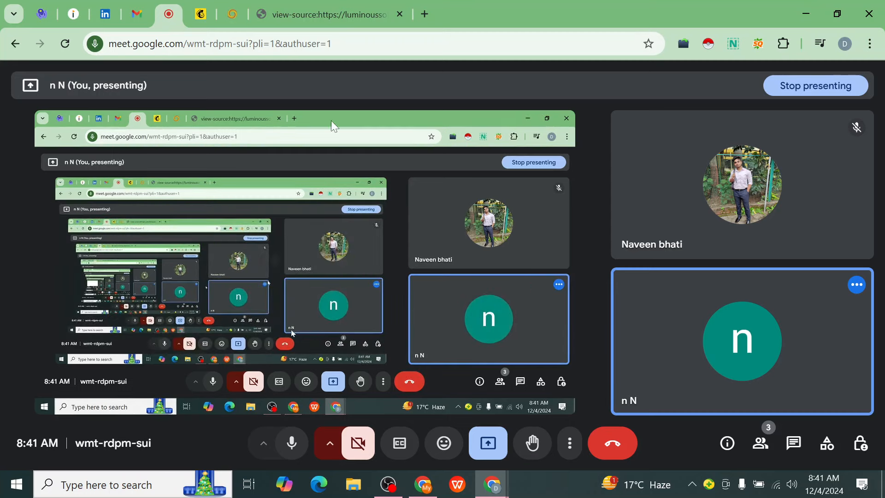
pyautogui.click(201, 14)
pyautogui.scroll(-3, 442, 234)
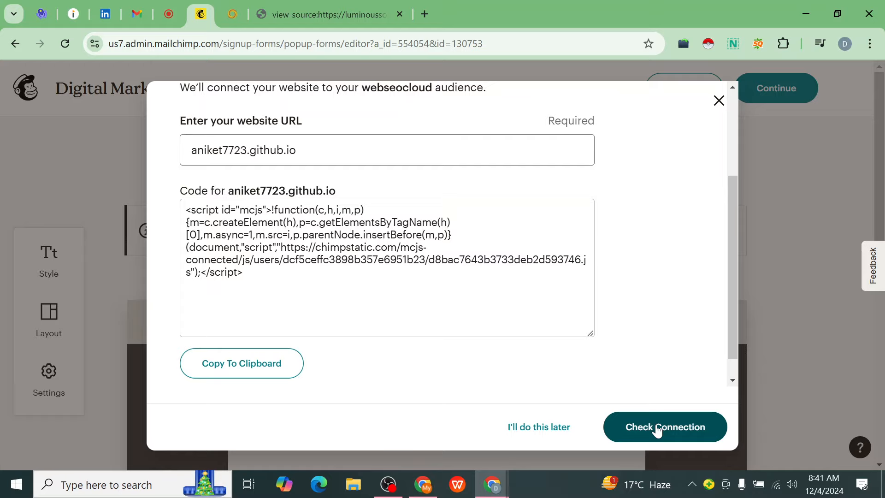
pyautogui.moveTo(243, 272); pyautogui.dragTo(186, 210)
pyautogui.click(251, 287)
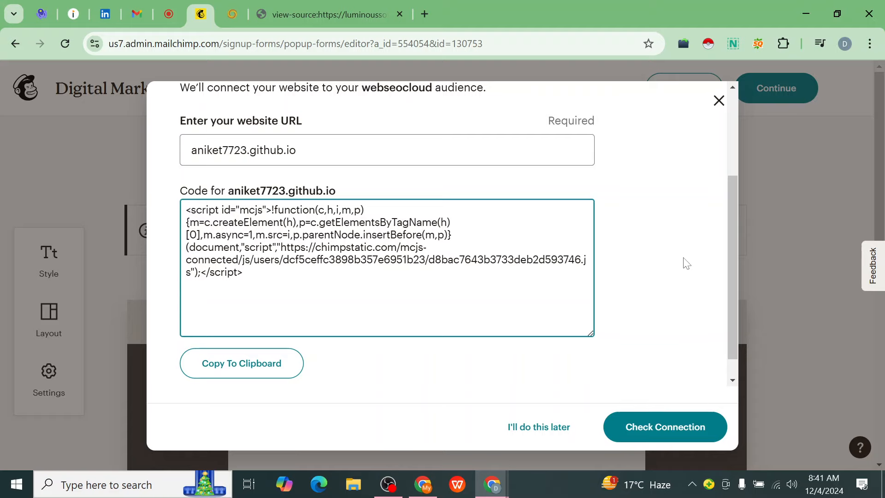
pyautogui.scroll(3, 424, 291)
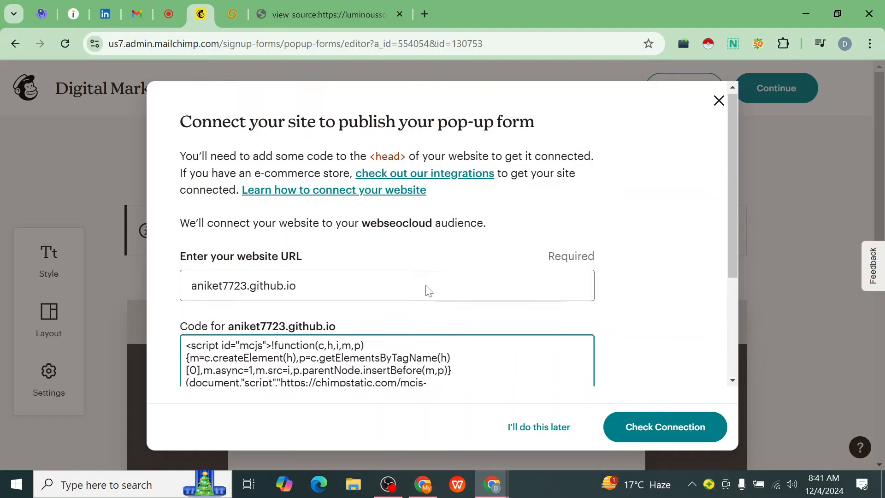
pyautogui.scroll(-1, 478, 271)
pyautogui.scroll(-3, 477, 272)
pyautogui.scroll(3, 700, 146)
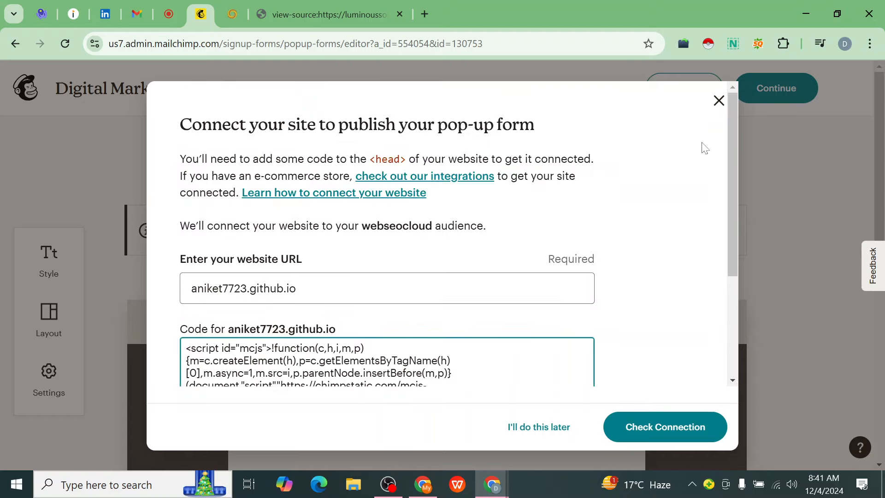
pyautogui.scroll(-3, 637, 352)
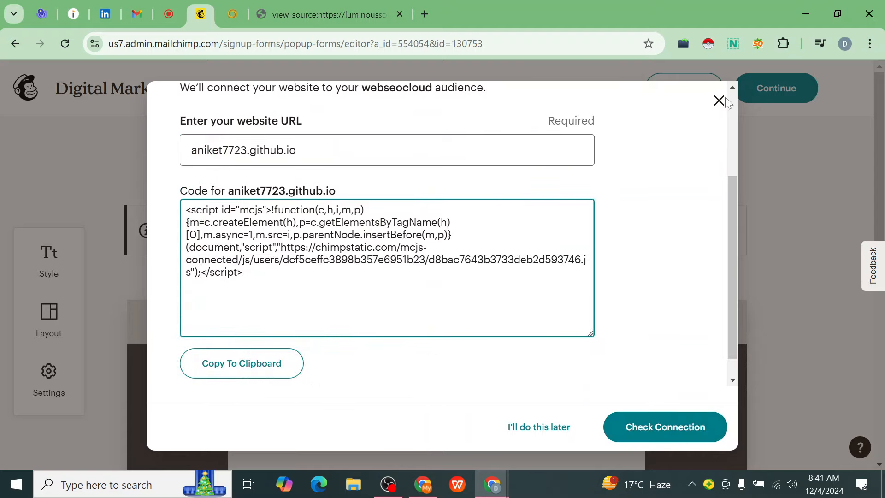
# Step: Close the site connection dialog and dismiss the notice about customers' form language preferences
pyautogui.click(716, 109)
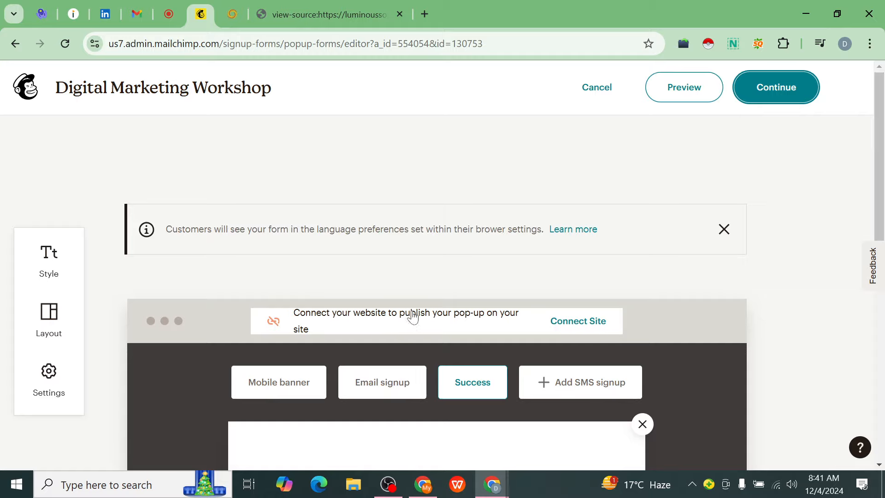
pyautogui.scroll(-3, 413, 317)
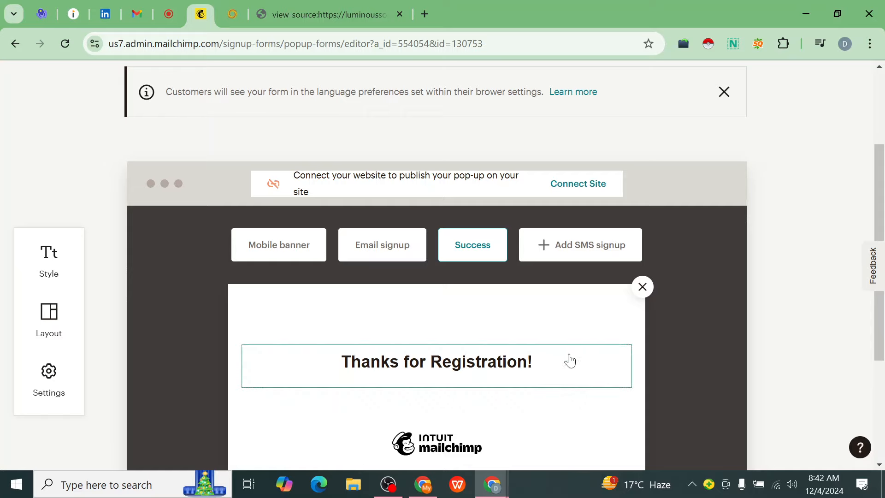
pyautogui.scroll(3, 567, 360)
pyautogui.click(724, 230)
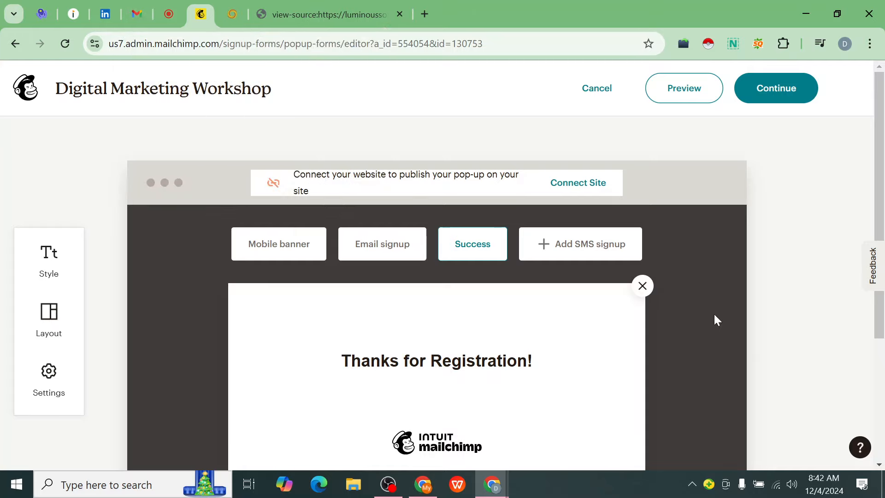
# Step: Cancel out of the popup form editor and look over the list of all forms
pyautogui.click(597, 93)
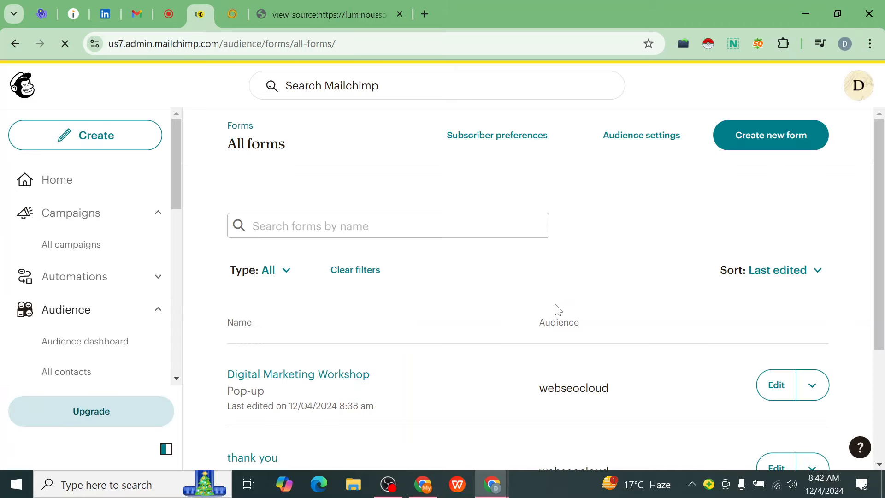
pyautogui.scroll(-3, 507, 364)
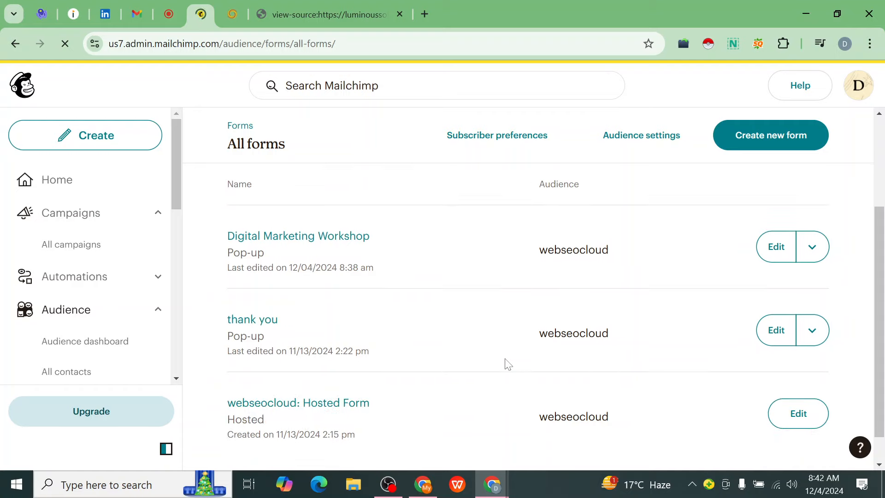
pyautogui.scroll(-1, 507, 364)
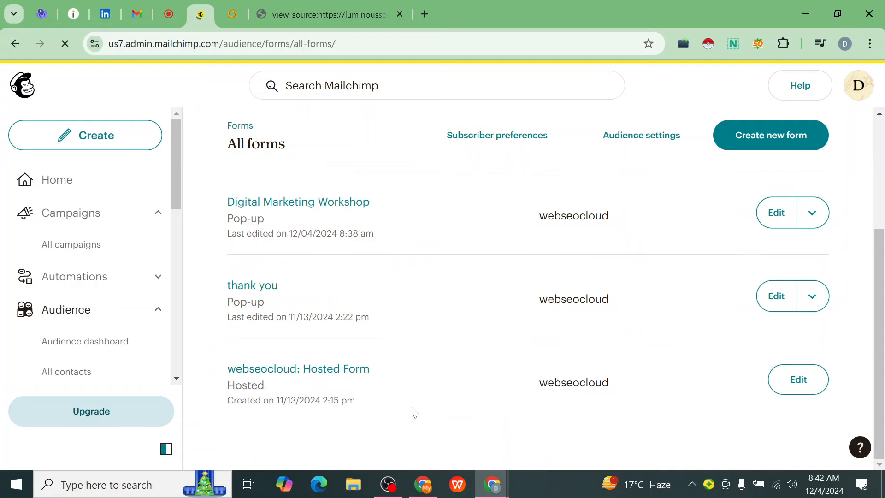
pyautogui.scroll(4, 414, 405)
pyautogui.scroll(-3, 111, 302)
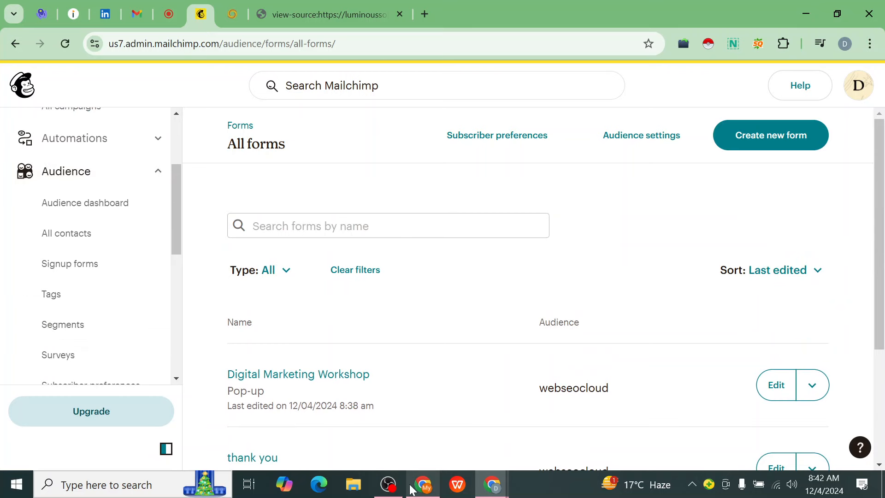
pyautogui.click(169, 14)
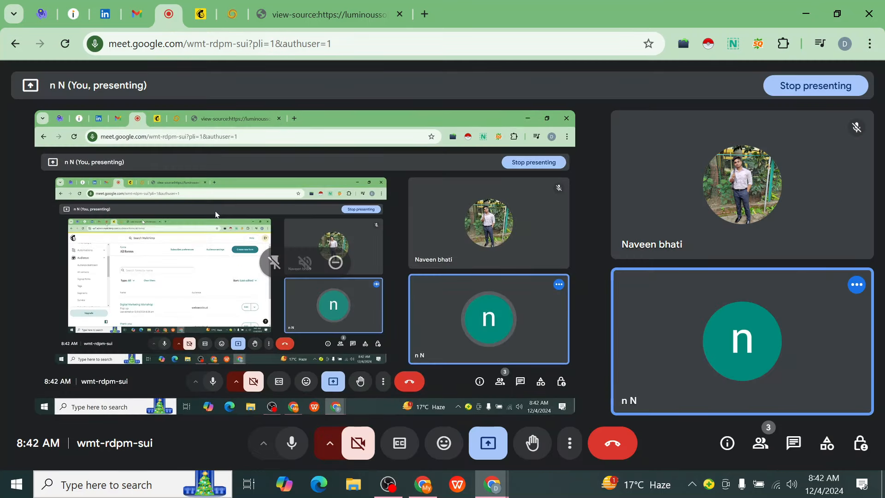
pyautogui.click(200, 14)
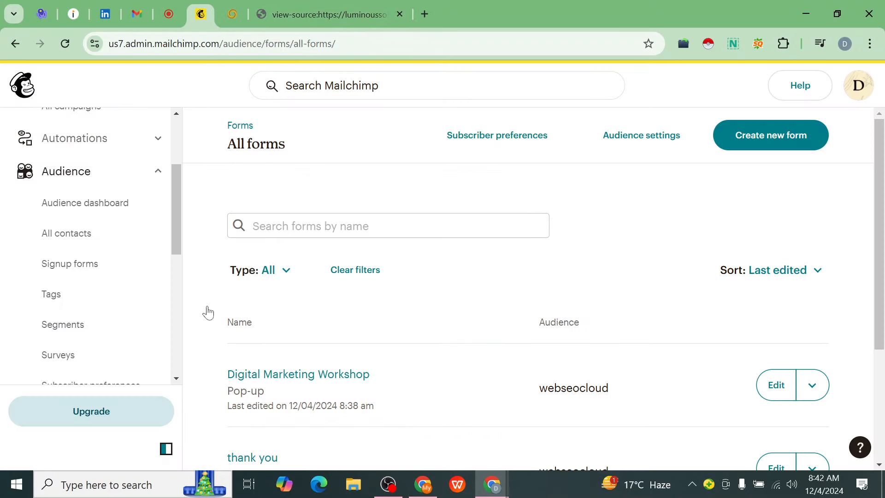
# Step: Open the Marketing dashboard under Analytics and dismiss the Standard plan upgrade promotion
pyautogui.scroll(-3, 65, 257)
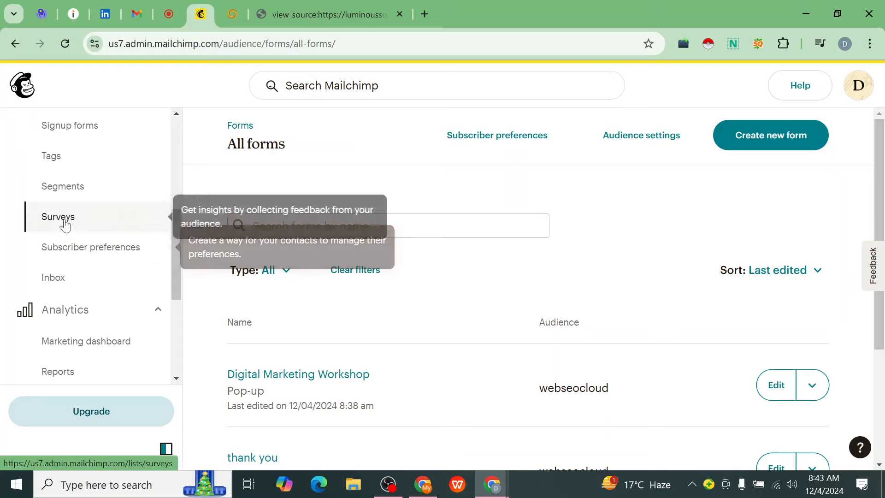
pyautogui.scroll(-2, 63, 223)
pyautogui.click(74, 271)
pyautogui.scroll(-2, 65, 296)
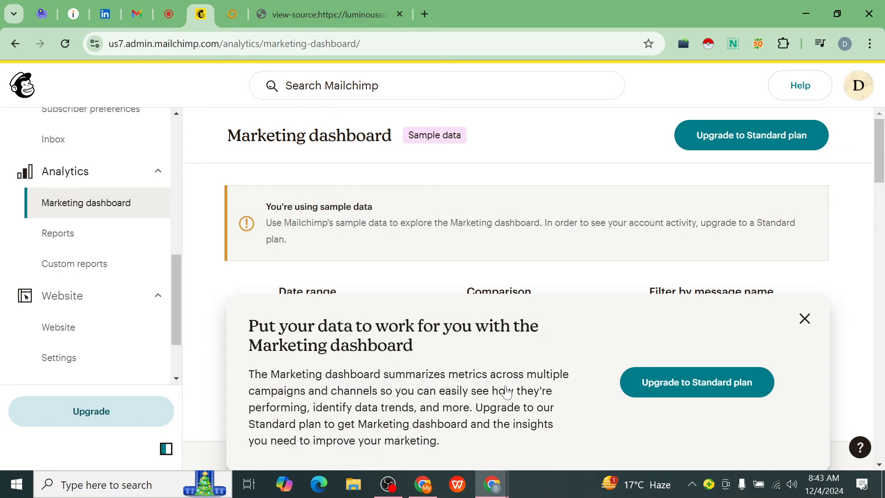
pyautogui.click(804, 319)
# Step: Examine the dashboard's sample data on campaign performance, the conversion funnel and delivery details
pyautogui.scroll(-4, 691, 405)
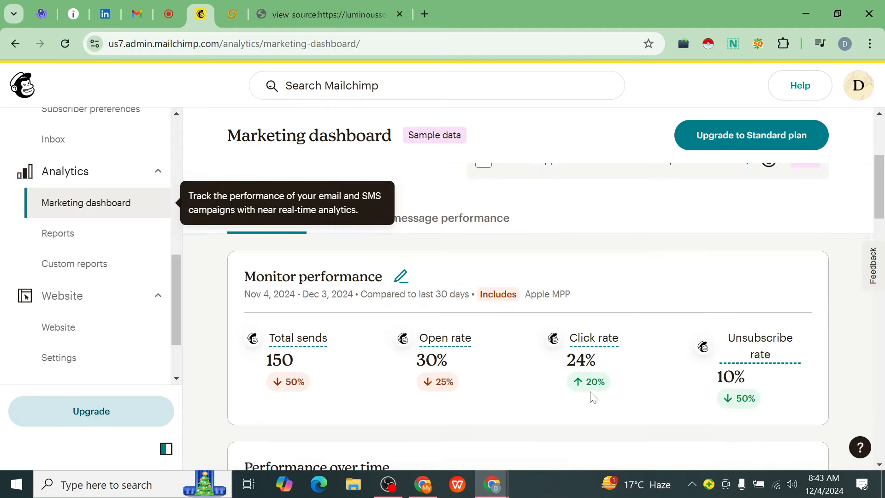
pyautogui.scroll(1, 459, 370)
pyautogui.scroll(-1, 472, 355)
pyautogui.scroll(-15, 635, 388)
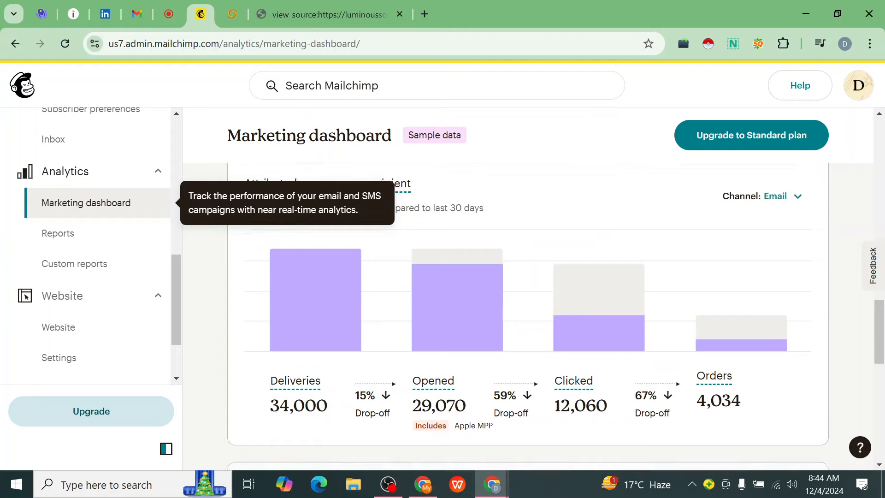
pyautogui.scroll(3, 635, 389)
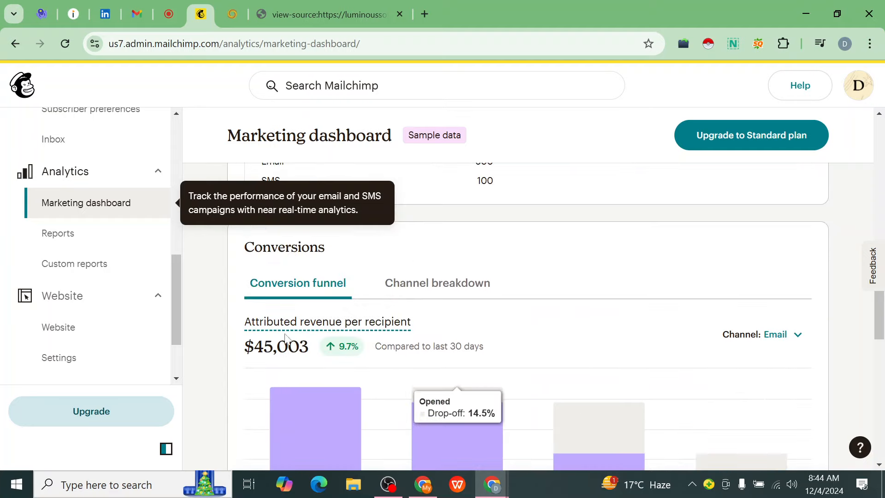
pyautogui.scroll(-2, 503, 325)
pyautogui.scroll(-10, 501, 335)
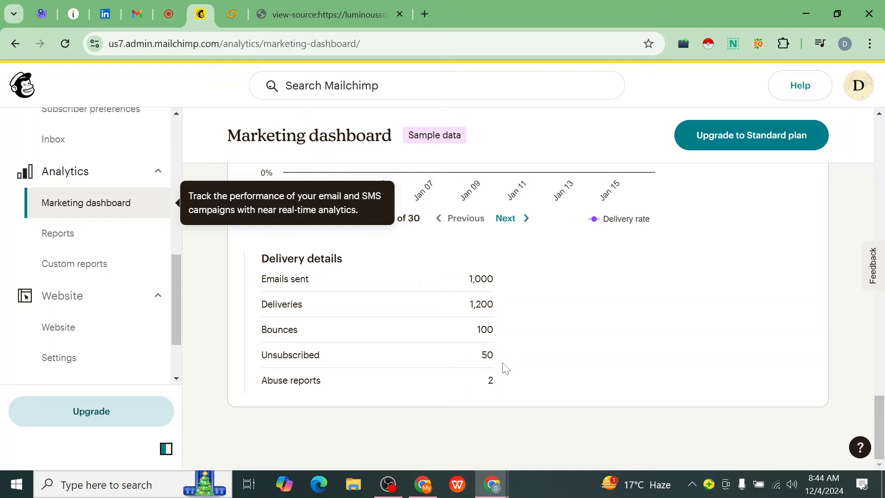
pyautogui.scroll(20, 505, 367)
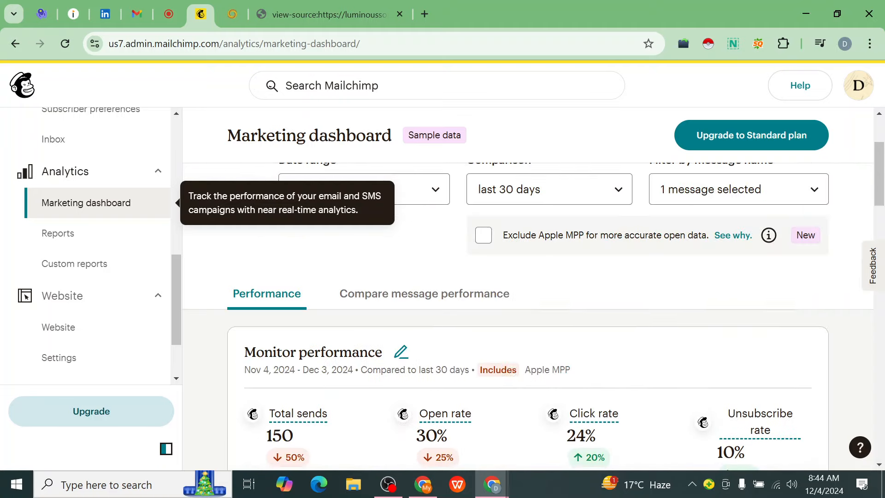
pyautogui.scroll(3, 415, 344)
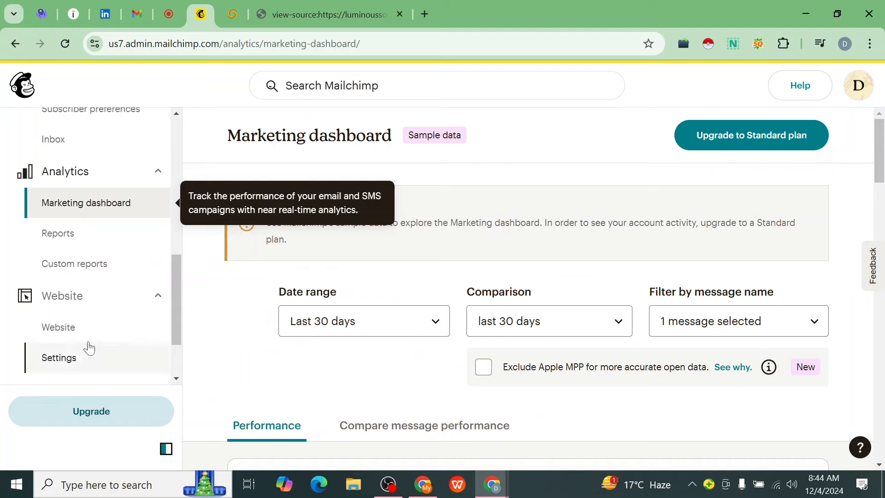
# Step: Open the Website page and look over the options for managing a Wix site or creating a website
pyautogui.scroll(-1, 69, 306)
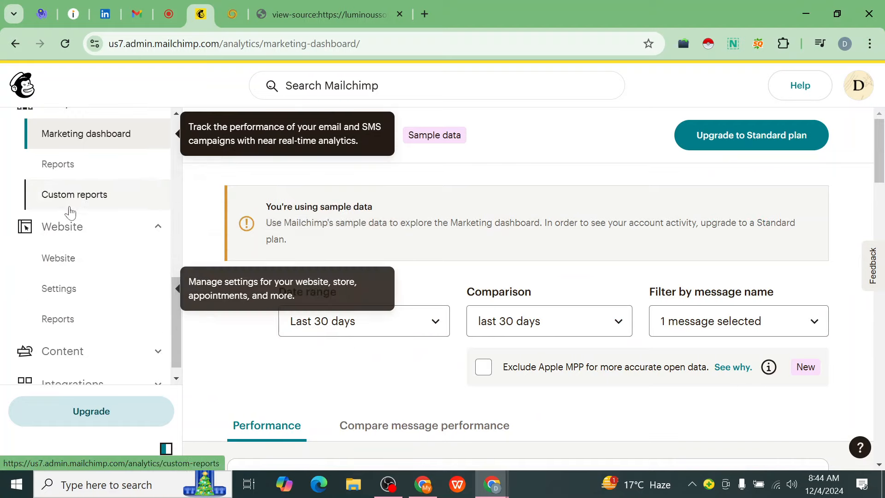
pyautogui.click(58, 257)
pyautogui.scroll(-3, 392, 297)
pyautogui.scroll(-1, 112, 338)
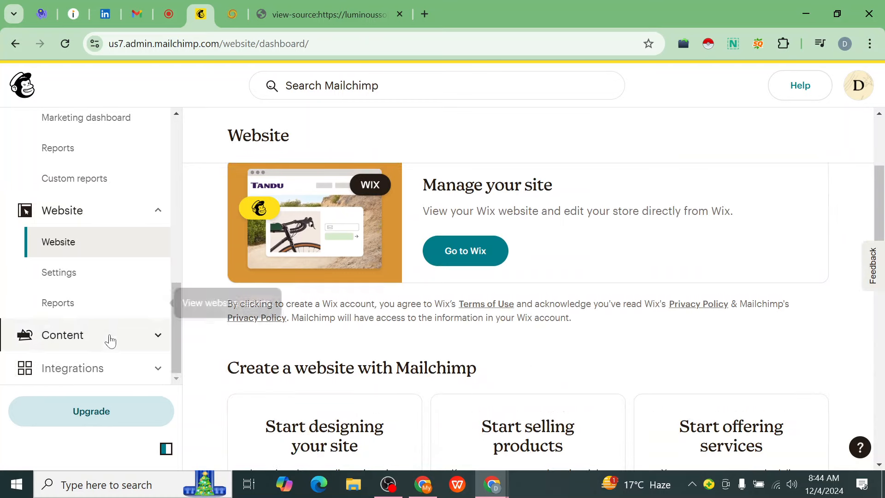
# Step: Open the Discover page under Integrations and browse the available app integrations such as Canva and Zapier
pyautogui.click(67, 368)
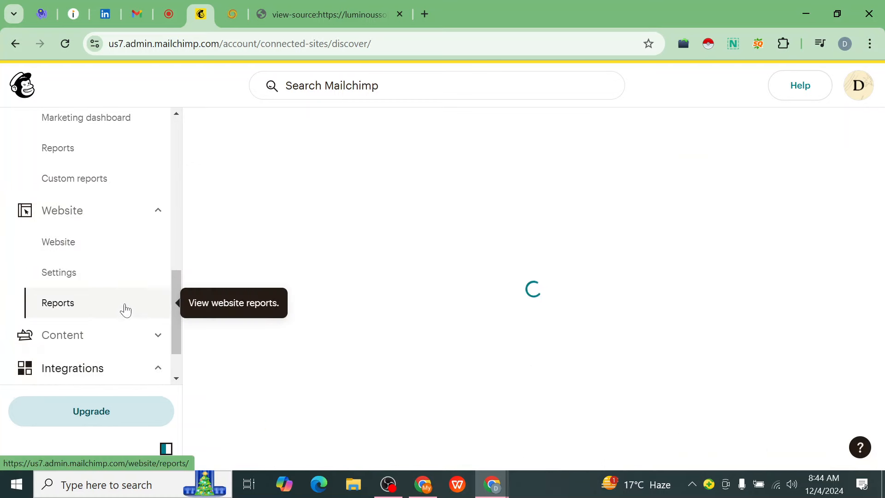
pyautogui.scroll(-6, 546, 331)
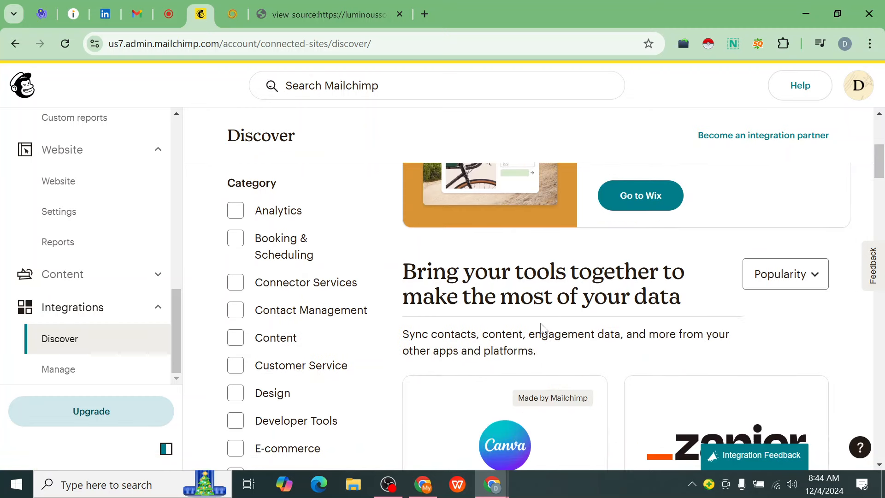
pyautogui.scroll(-1, 543, 330)
pyautogui.scroll(-4, 539, 330)
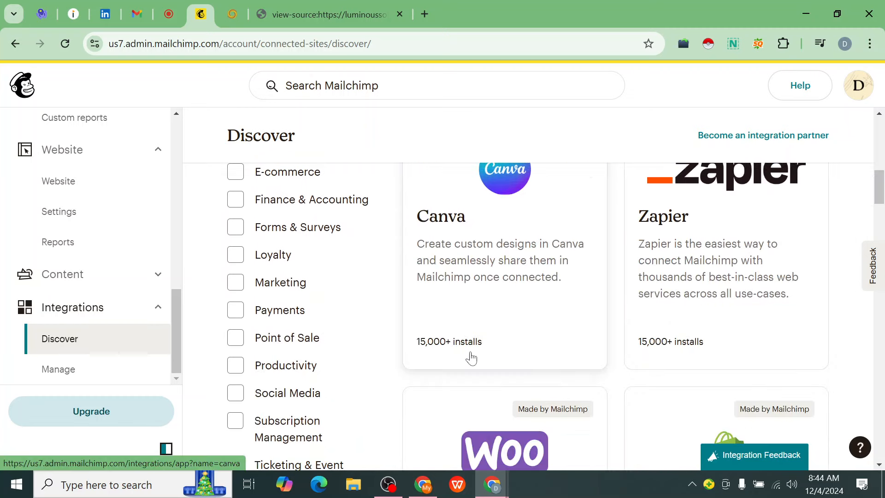
pyautogui.scroll(3, 469, 355)
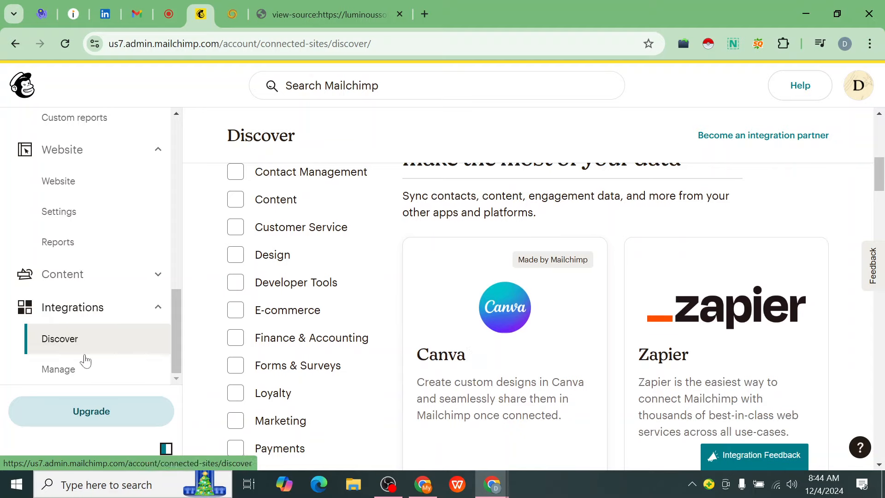
# Step: Reopen Mailchimp's Website page, close the page-source tab and go to the Wix site manager
pyautogui.click(63, 190)
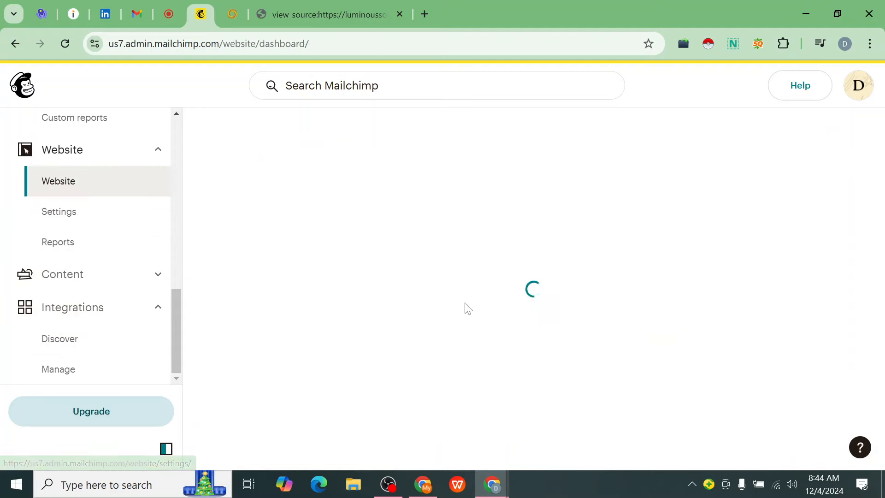
pyautogui.scroll(-3, 481, 341)
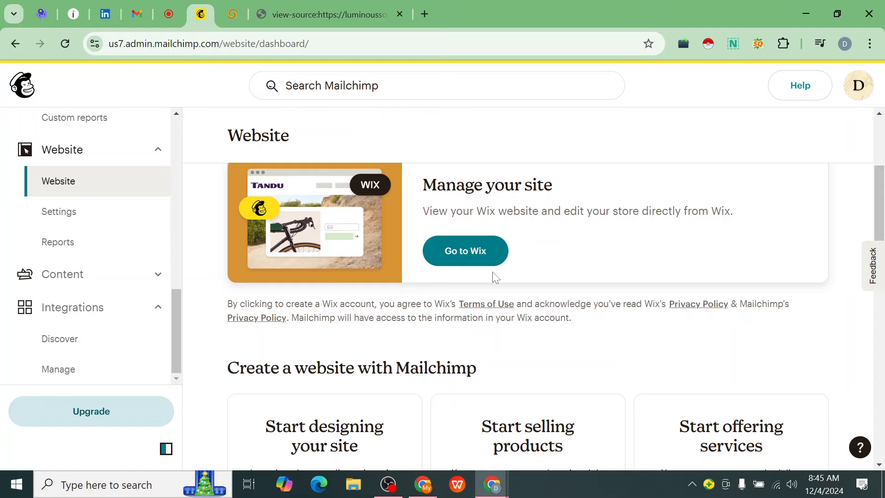
pyautogui.click(399, 14)
pyautogui.click(466, 251)
# Step: Disable the SEObar for the Wix domain
pyautogui.click(870, 74)
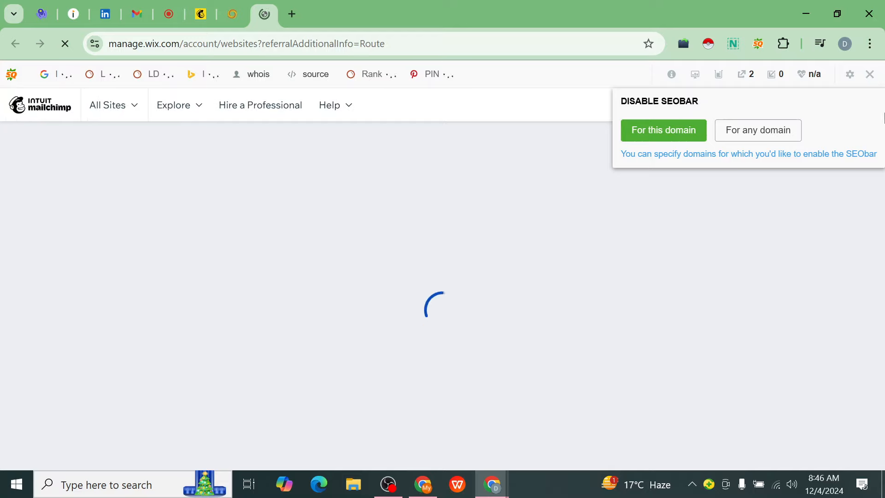
pyautogui.click(668, 132)
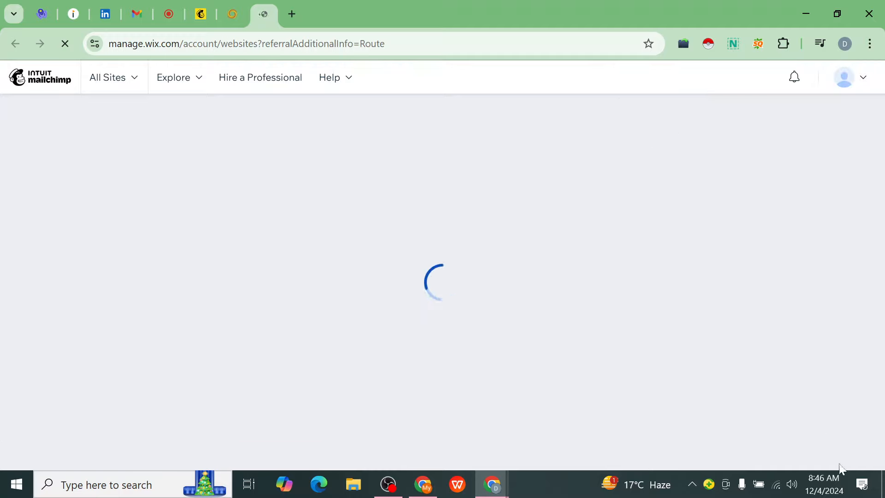
pyautogui.click(776, 487)
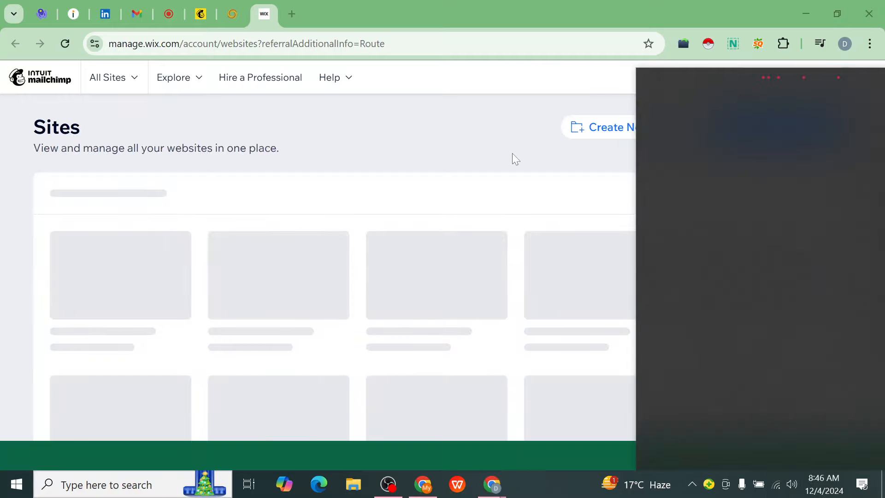
pyautogui.click(532, 112)
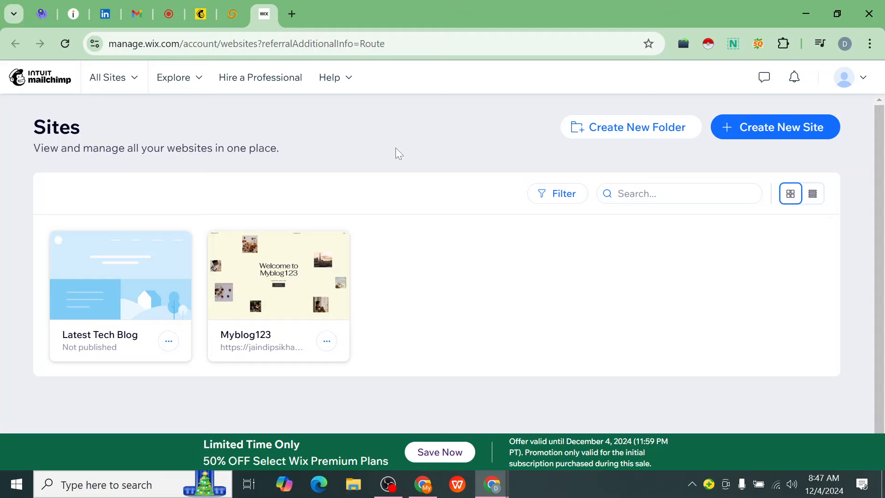
# Step: Start creating a new Wix site from the All Sites list and pin its browser tab
pyautogui.click(130, 82)
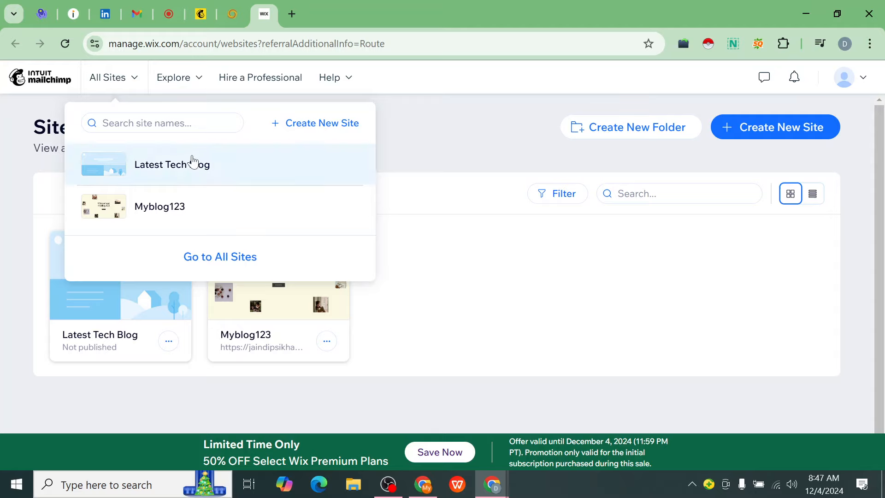
pyautogui.click(313, 133)
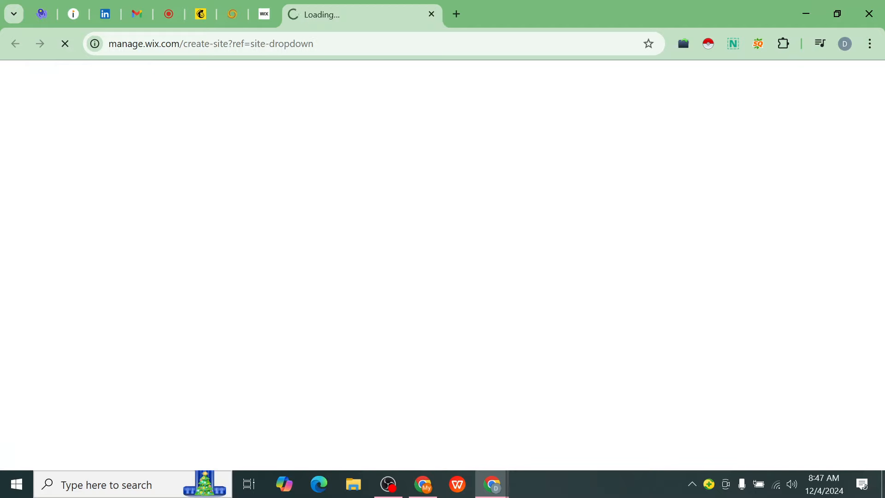
pyautogui.rightClick(314, 20)
pyautogui.click(323, 166)
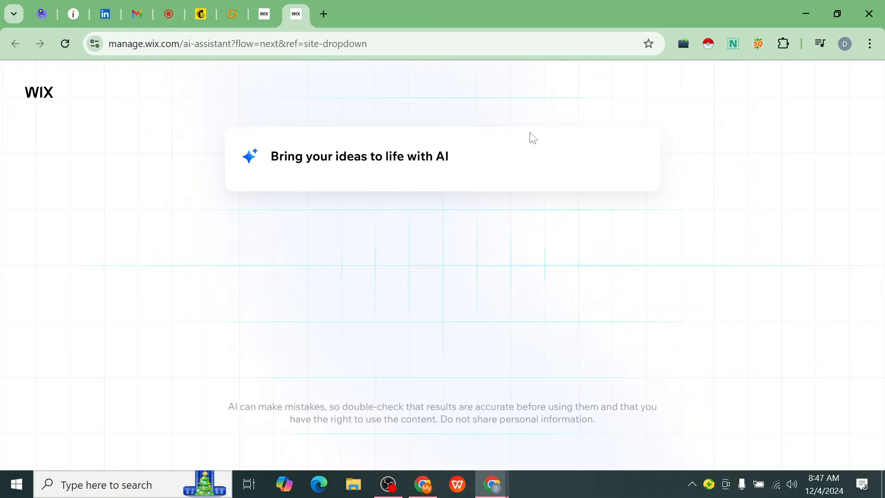
# Step: Choose to set up the new Wix site without the AI chat
pyautogui.click(425, 226)
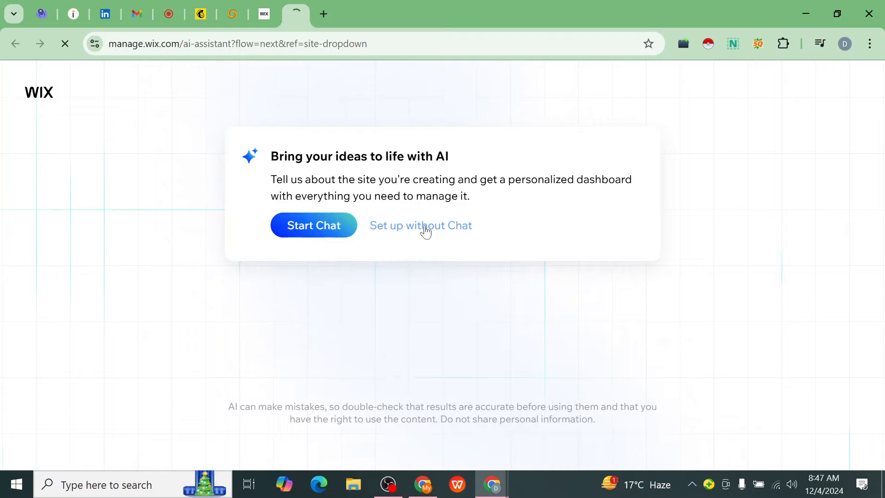
pyautogui.click(425, 227)
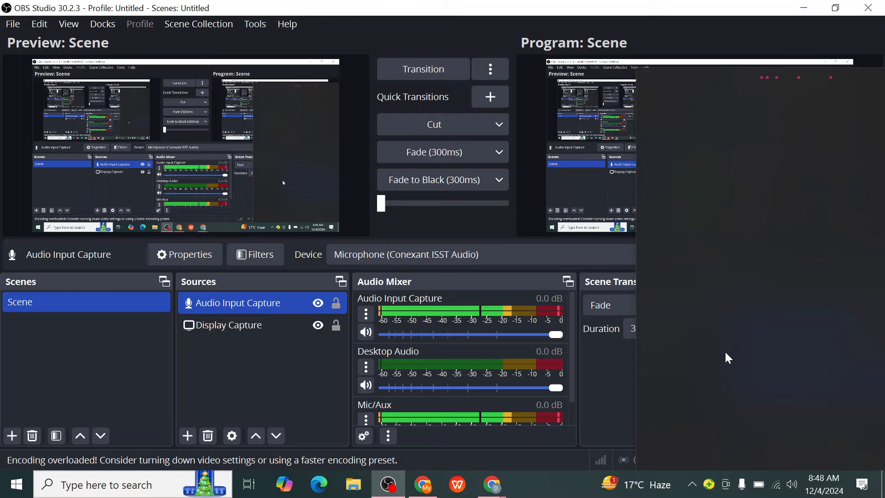
pyautogui.click(499, 489)
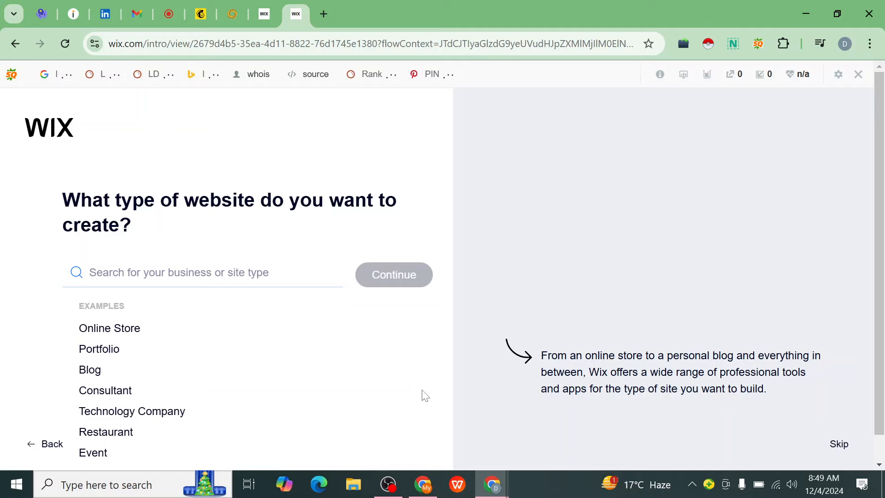
# Step: Try Blog as the website type and browse the suggested blog categories
pyautogui.click(202, 273)
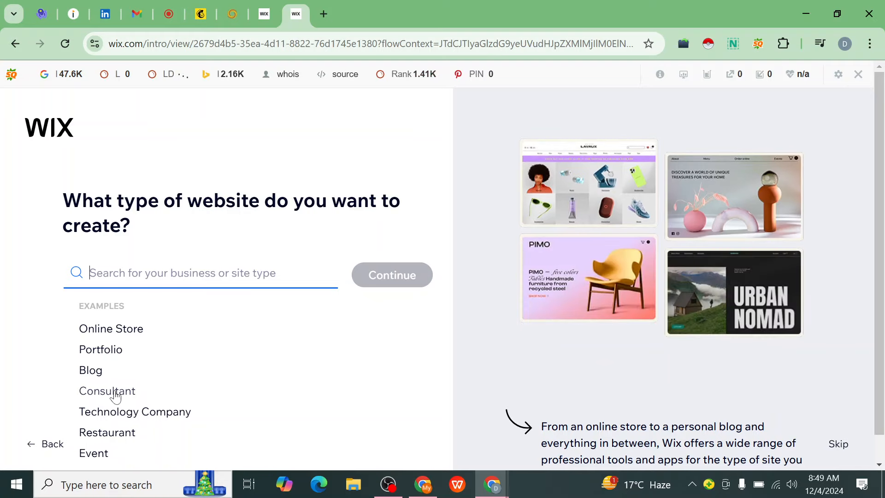
pyautogui.scroll(-1, 137, 342)
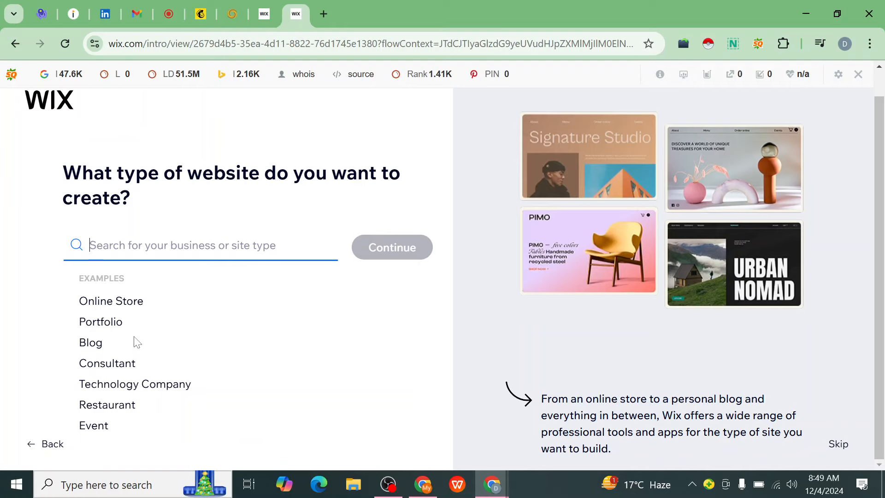
pyautogui.click(137, 342)
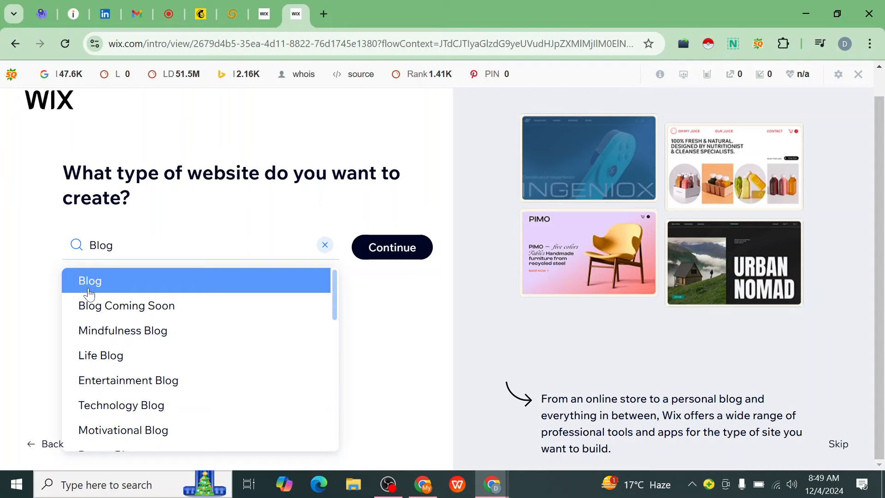
pyautogui.scroll(-5, 133, 386)
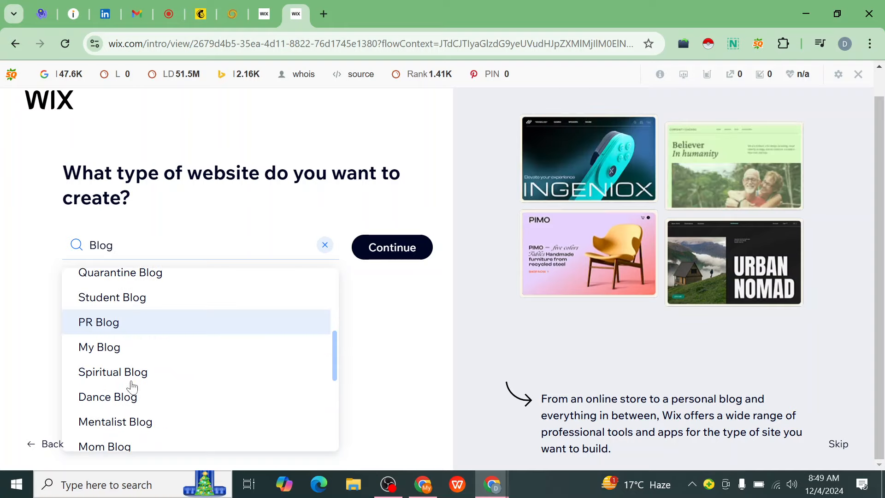
pyautogui.scroll(-5, 129, 396)
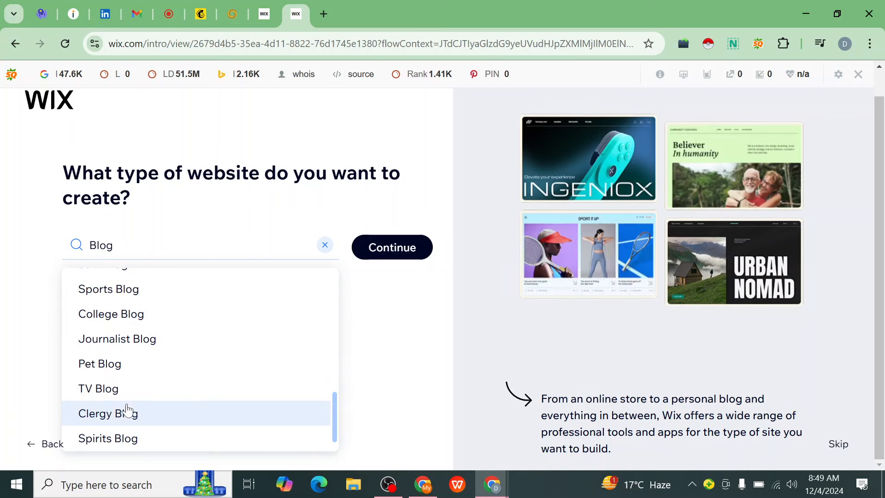
pyautogui.scroll(-1, 127, 415)
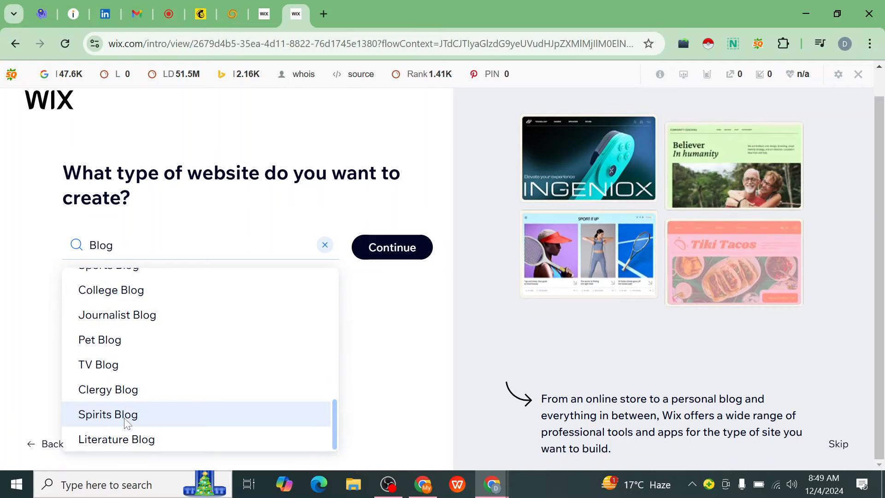
pyautogui.scroll(10, 133, 391)
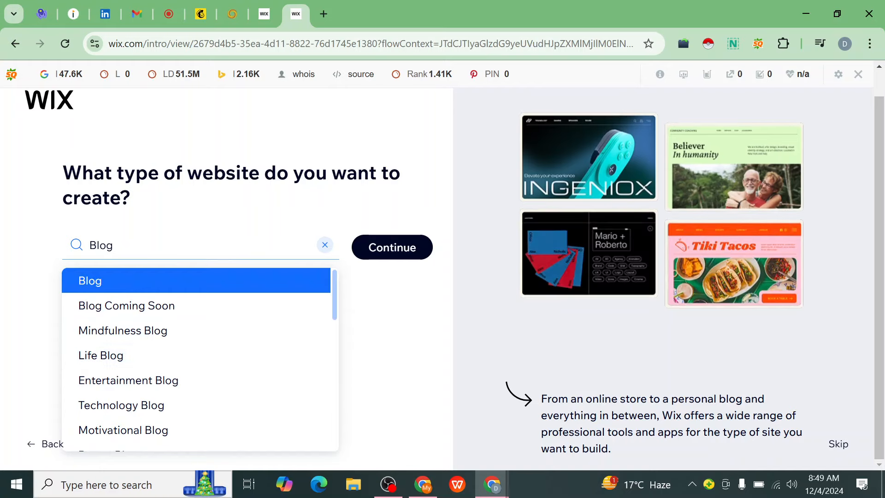
# Step: Search the website types for "Digital Marekting Blog", choose Marketing Blog and continue with the setup
pyautogui.hotkey('ctrl', 'a')
pyautogui.write('Di')
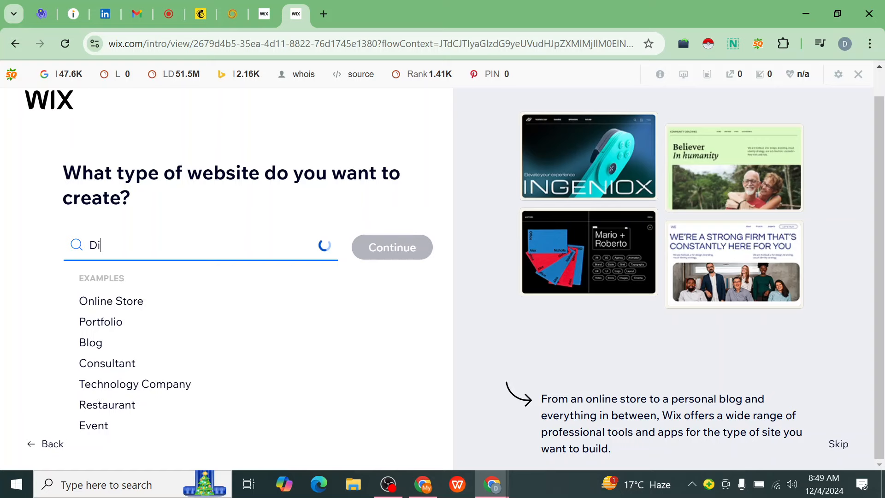
pyautogui.write('gital Ma')
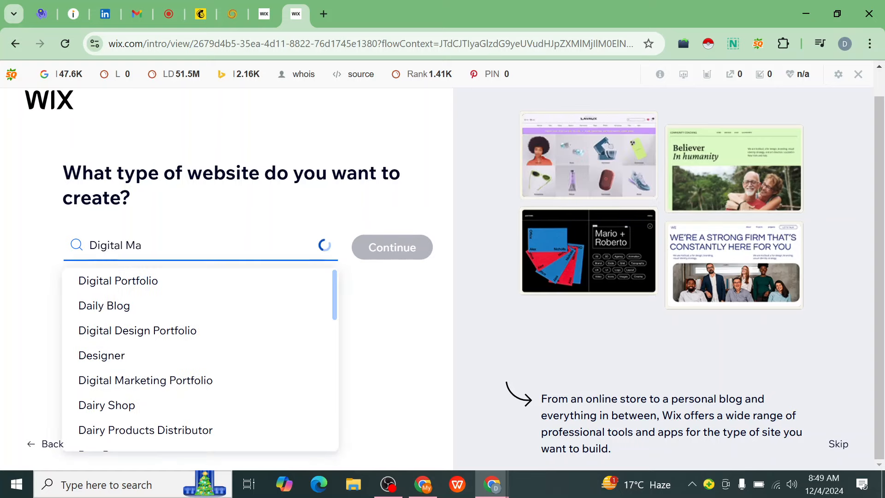
pyautogui.write('rek')
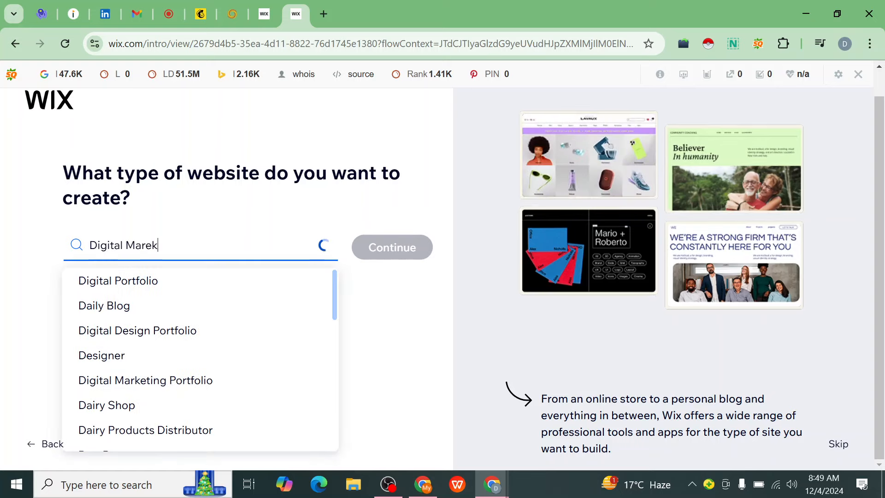
pyautogui.write('ting Blog')
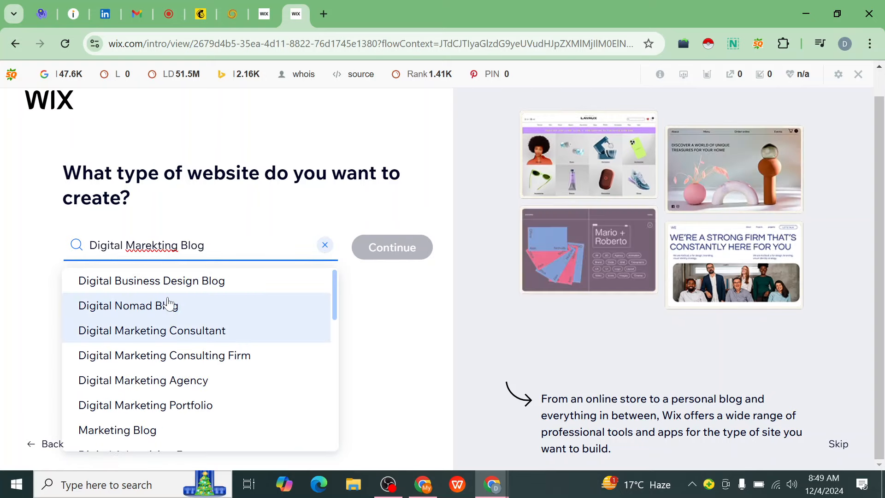
pyautogui.scroll(-2, 141, 362)
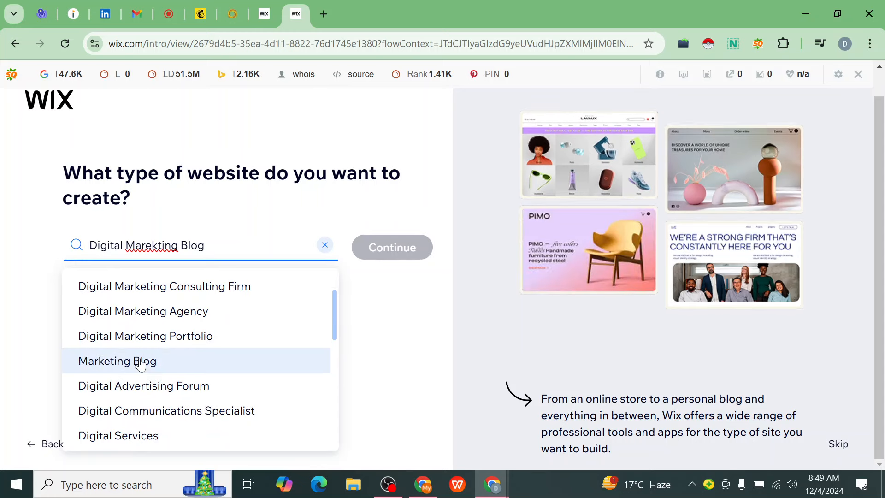
pyautogui.scroll(-2, 144, 374)
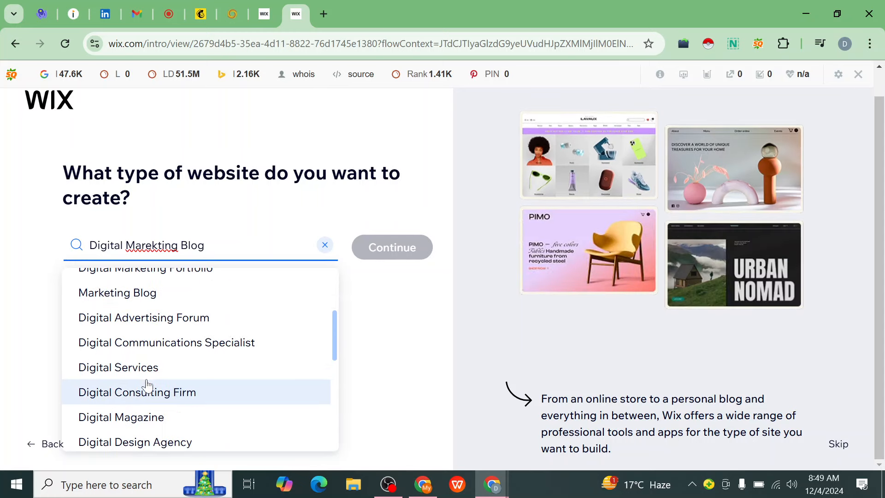
pyautogui.scroll(2, 145, 378)
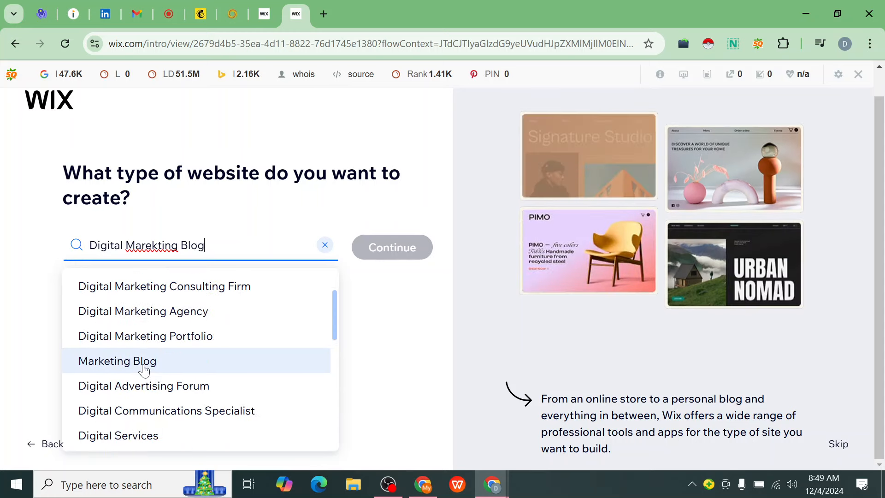
pyautogui.click(144, 364)
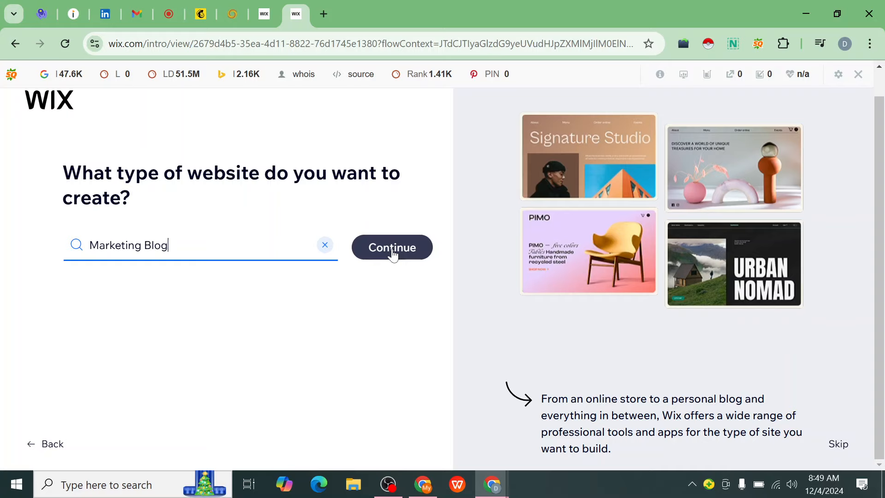
pyautogui.click(390, 256)
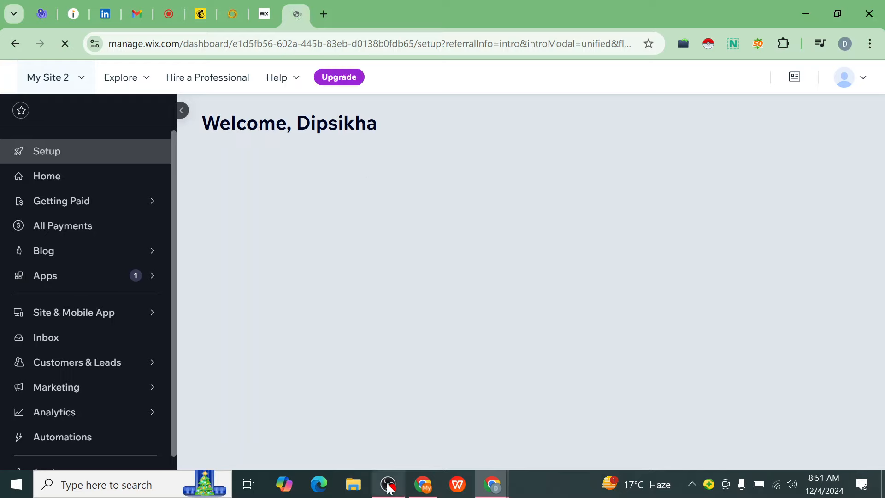
pyautogui.moveTo(388, 490)
pyautogui.click(402, 486)
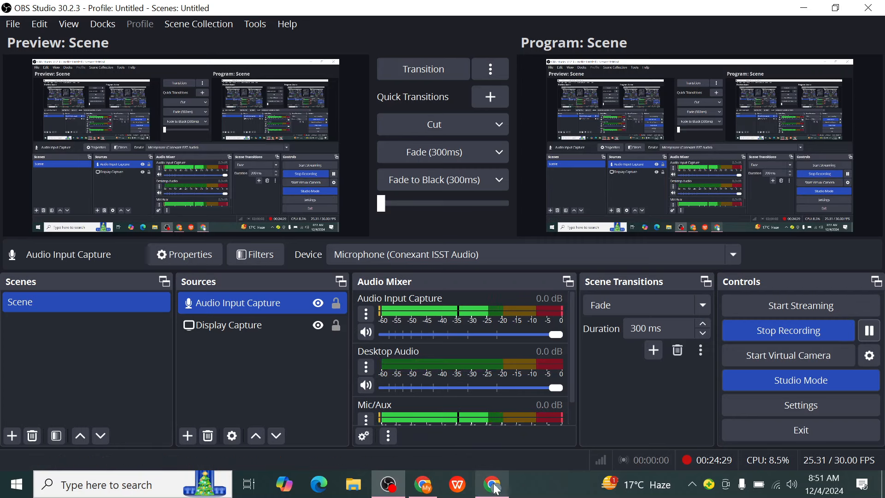
pyautogui.moveTo(492, 483)
pyautogui.click(454, 439)
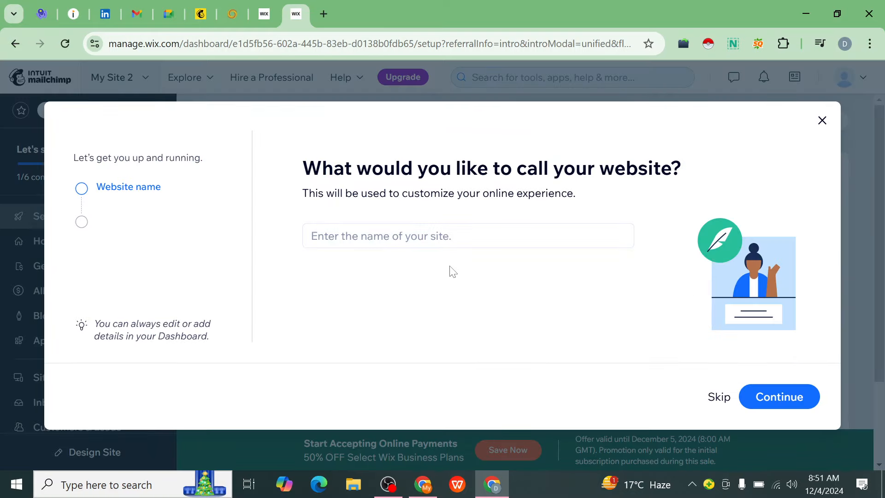
# Step: Name the website "LatestupdatesofDM" and continue to the site goals
pyautogui.click(422, 237)
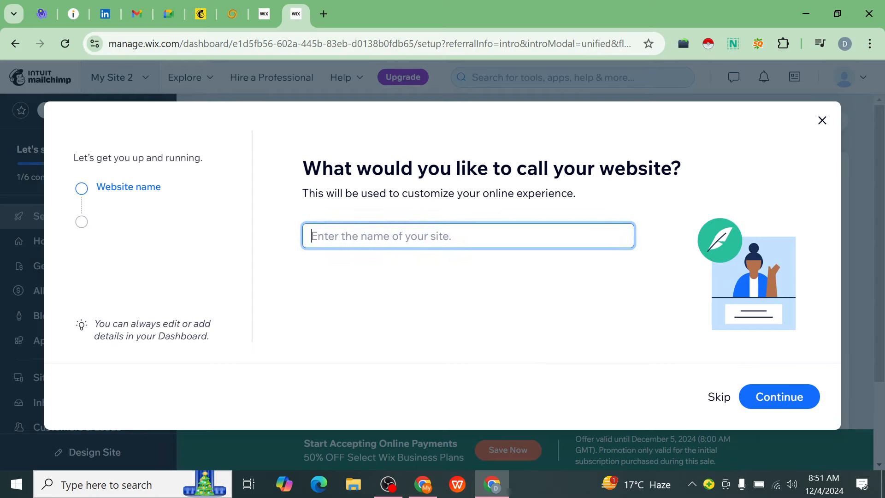
pyautogui.write('Lates')
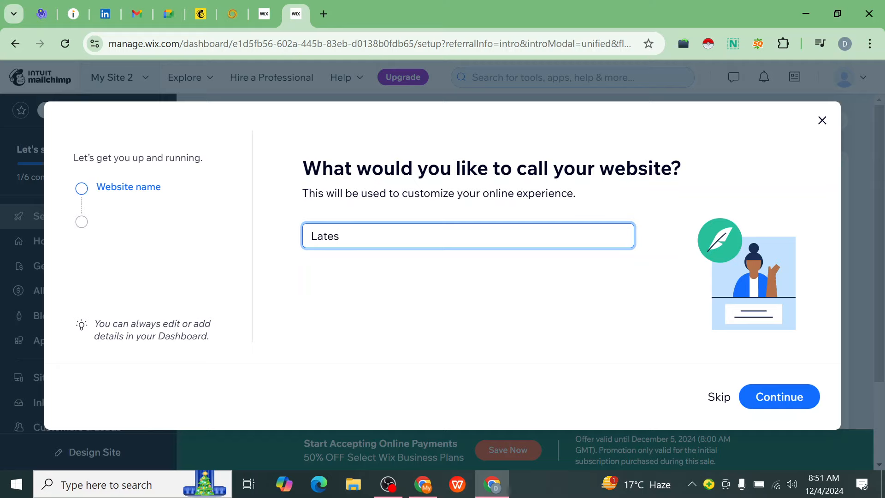
pyautogui.write('tupdate')
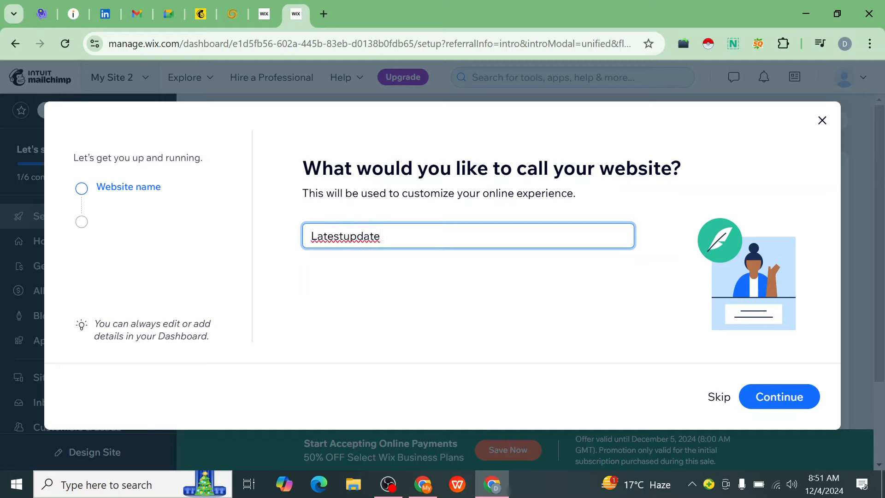
pyautogui.write('sof dm')
pyautogui.press('BackSpace')
pyautogui.press('BackSpace')
pyautogui.press('BackSpace')
pyautogui.write('DM')
pyautogui.click(795, 402)
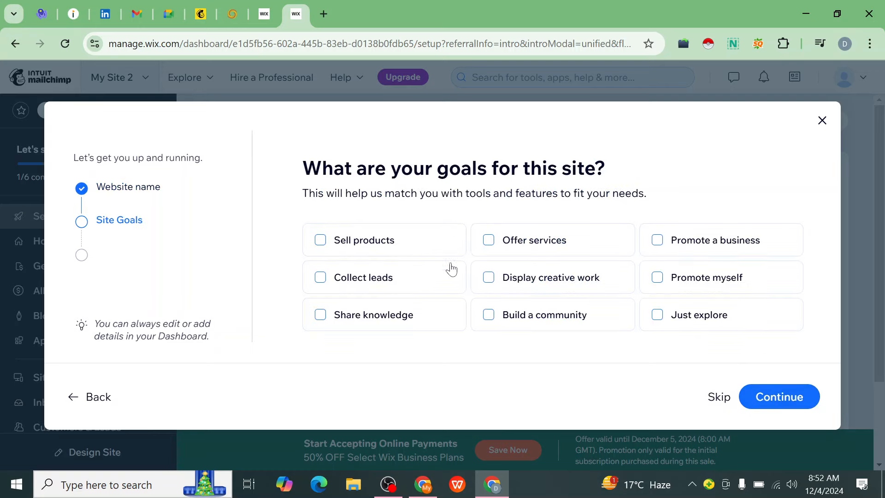
# Step: Set the site goals to Offer services, Promote a business, Promote myself, Share knowledge and Display creative work, and continue to the apps
pyautogui.click(490, 245)
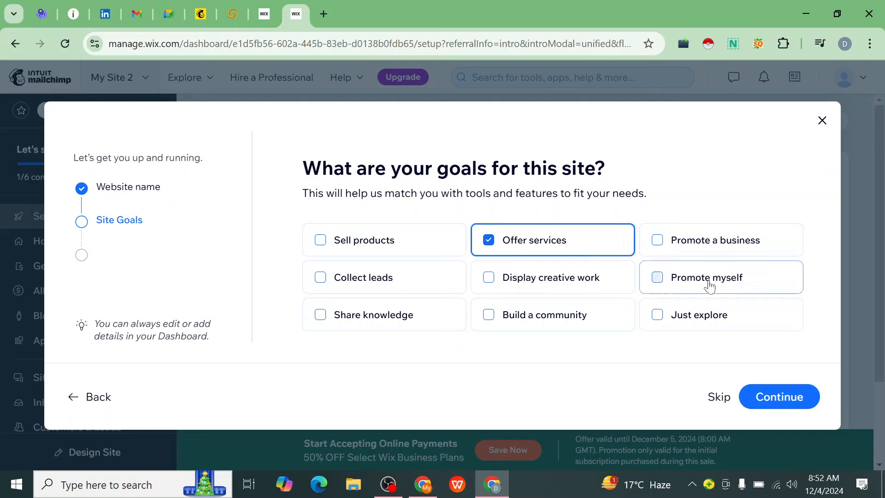
pyautogui.click(664, 246)
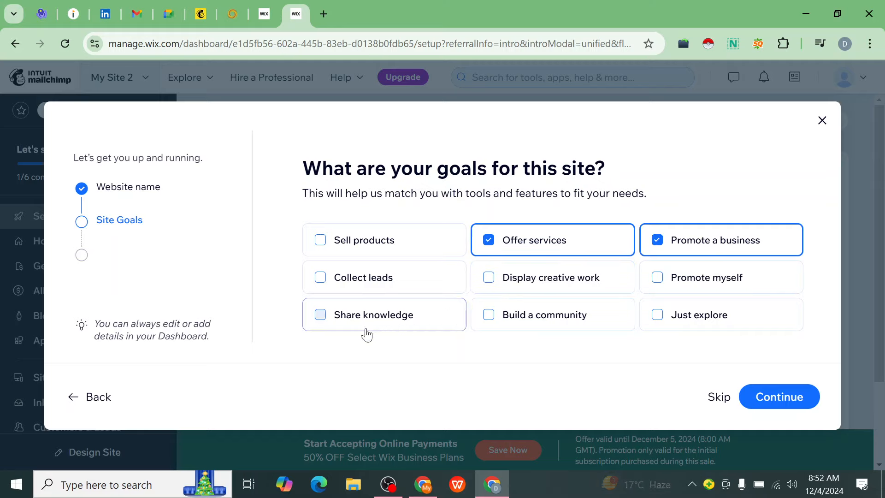
pyautogui.click(659, 281)
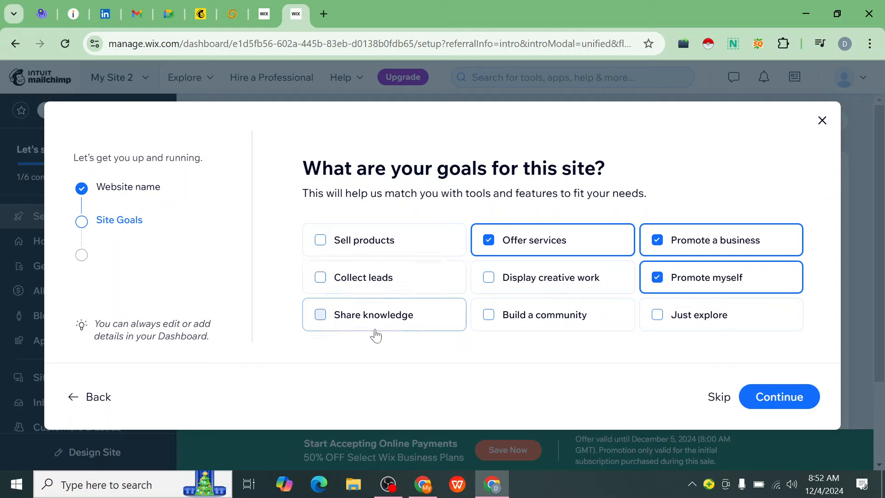
pyautogui.click(329, 322)
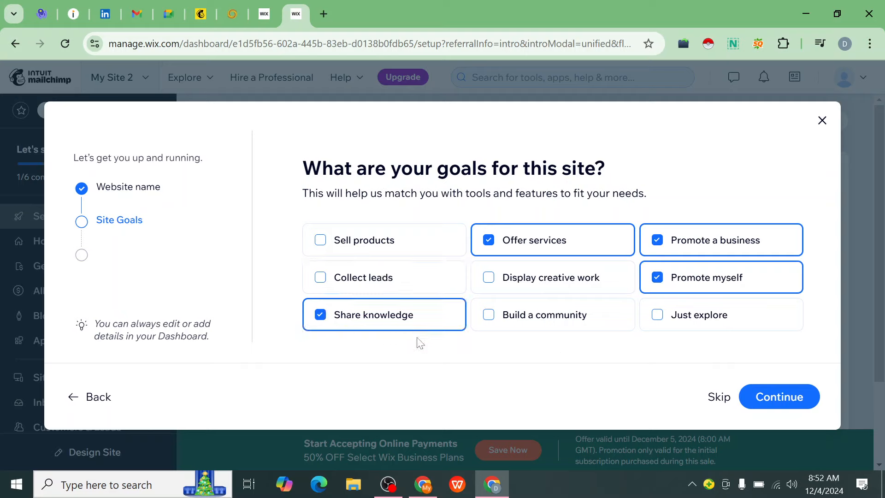
pyautogui.click(489, 279)
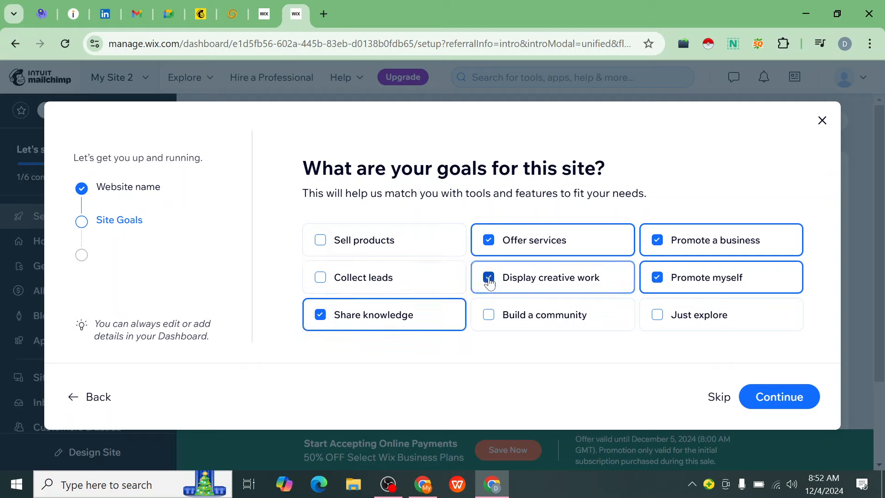
pyautogui.click(777, 399)
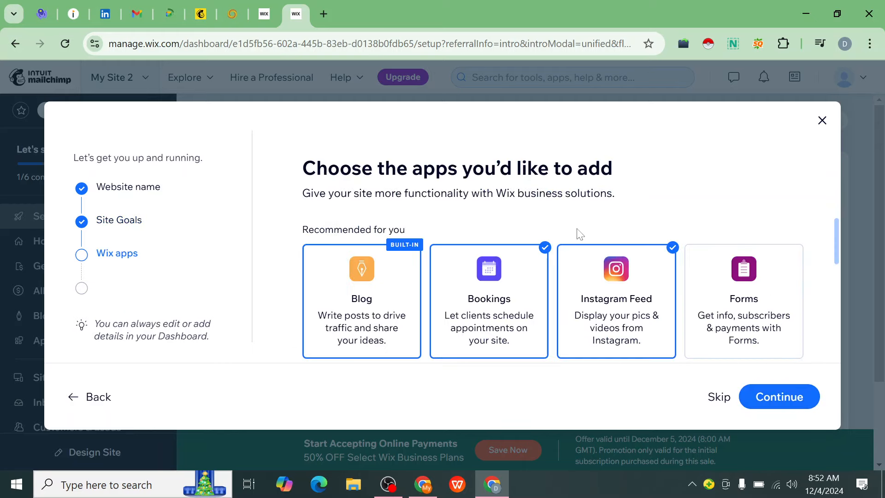
# Step: Look through the available Wix apps and add Forms from the recommended ones
pyautogui.scroll(-2, 581, 221)
pyautogui.scroll(2, 401, 301)
pyautogui.scroll(-2, 768, 317)
pyautogui.scroll(2, 768, 316)
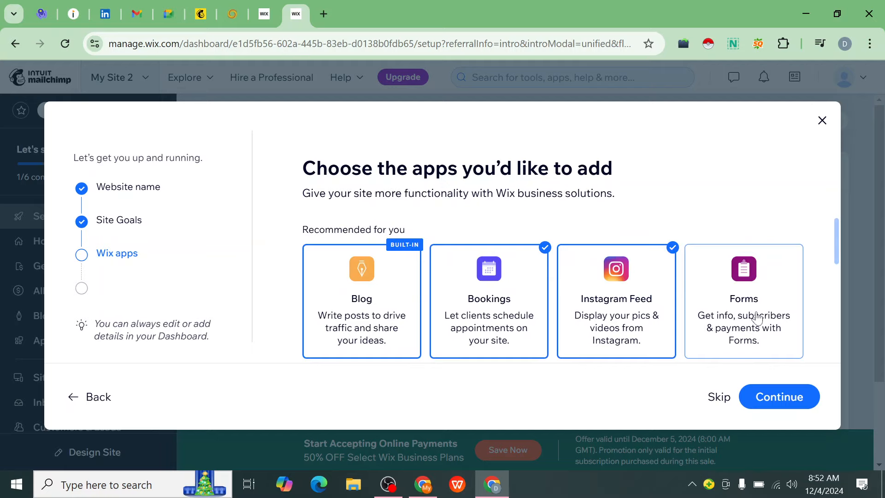
pyautogui.scroll(-4, 636, 318)
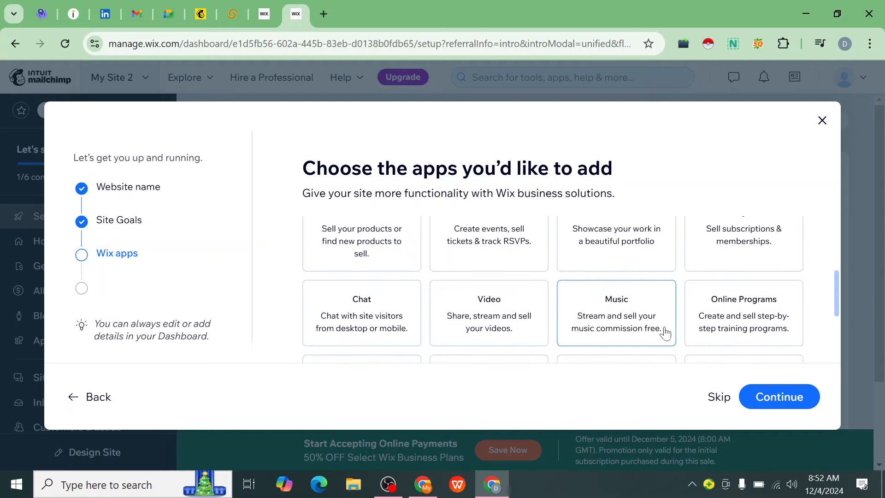
pyautogui.scroll(2, 608, 330)
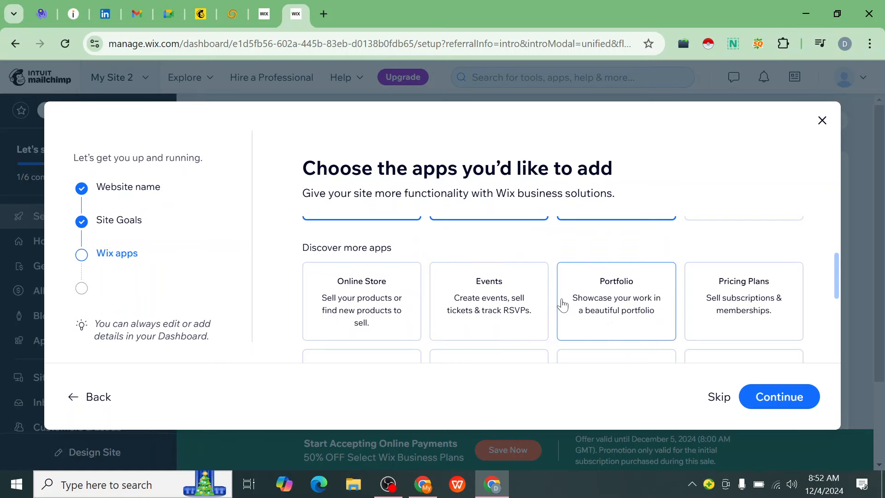
pyautogui.scroll(2, 562, 303)
pyautogui.scroll(-2, 562, 304)
pyautogui.scroll(2, 673, 300)
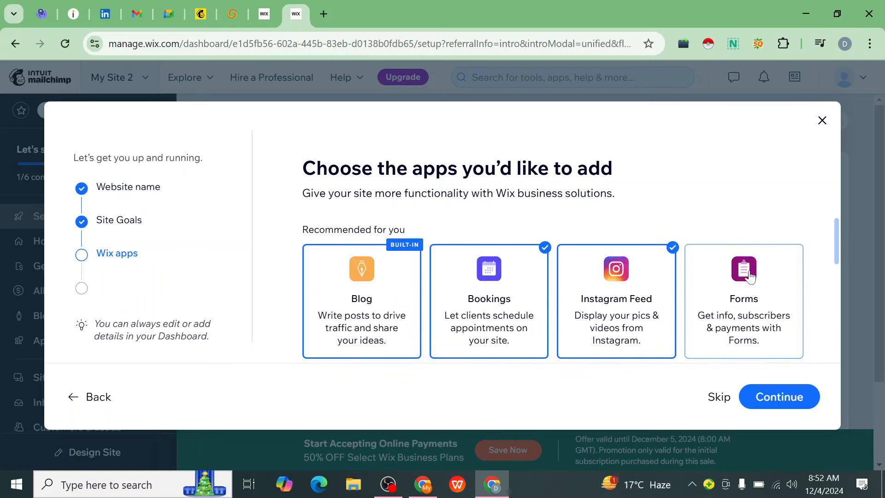
pyautogui.click(747, 268)
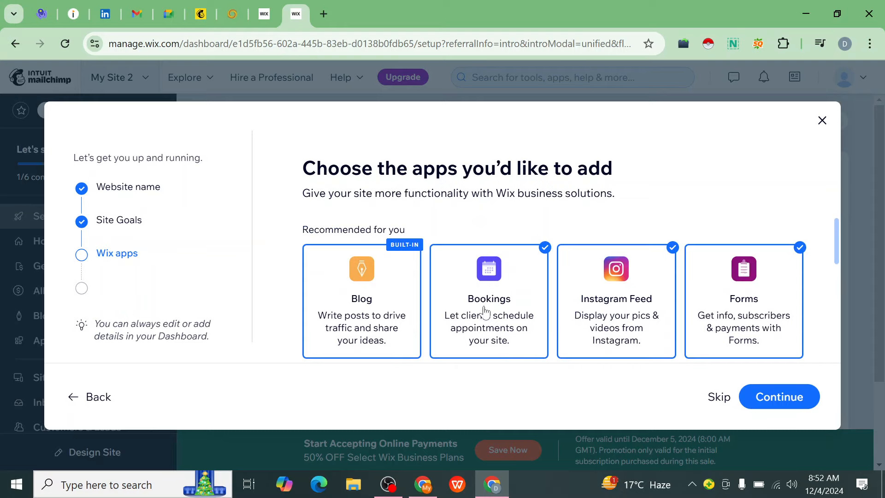
# Step: Add the Pricing Plans, Portfolio and Events apps from the additional apps on offer
pyautogui.scroll(-1, 482, 311)
pyautogui.scroll(-2, 484, 312)
pyautogui.scroll(2, 484, 312)
pyautogui.scroll(-5, 585, 235)
pyautogui.scroll(2, 544, 290)
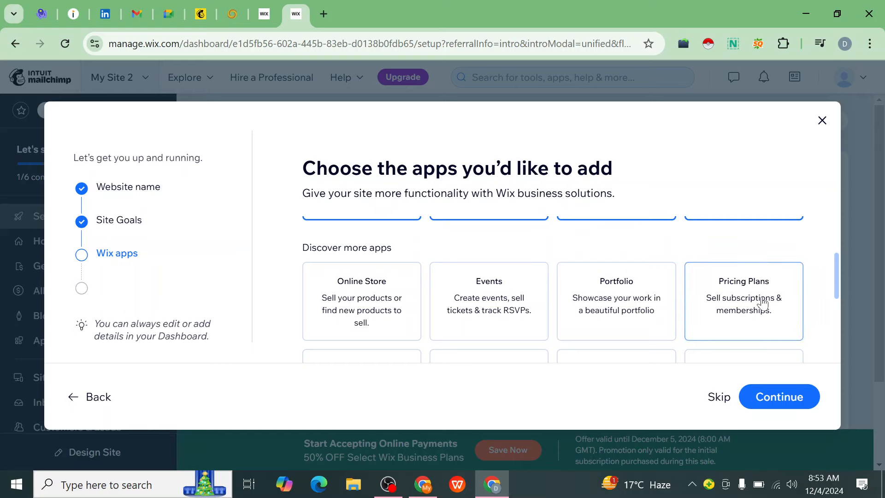
pyautogui.scroll(-2, 758, 302)
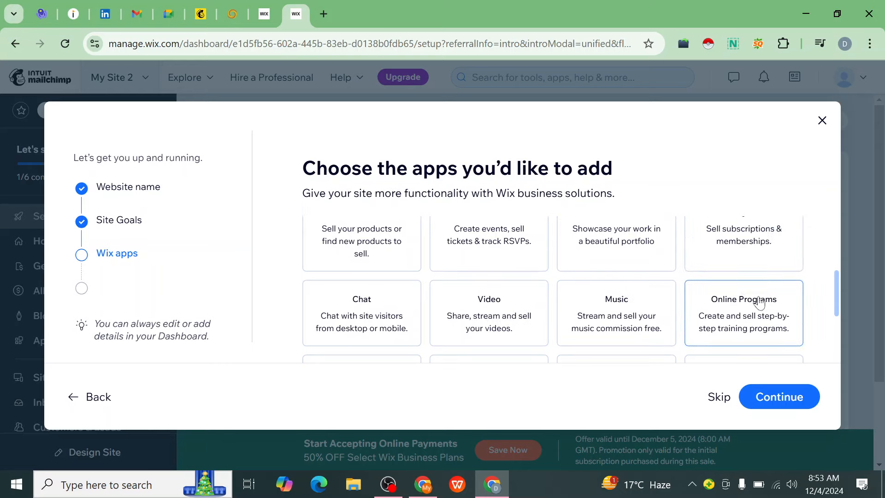
pyautogui.click(734, 252)
pyautogui.scroll(2, 650, 256)
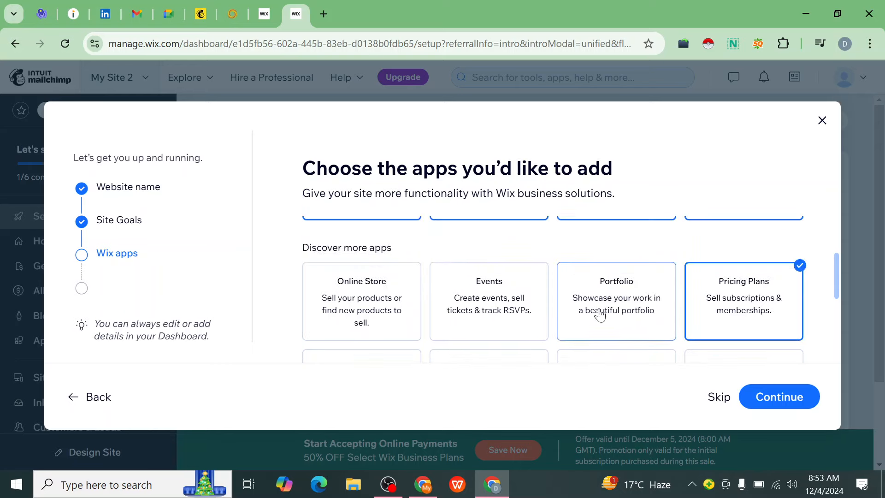
pyautogui.click(623, 286)
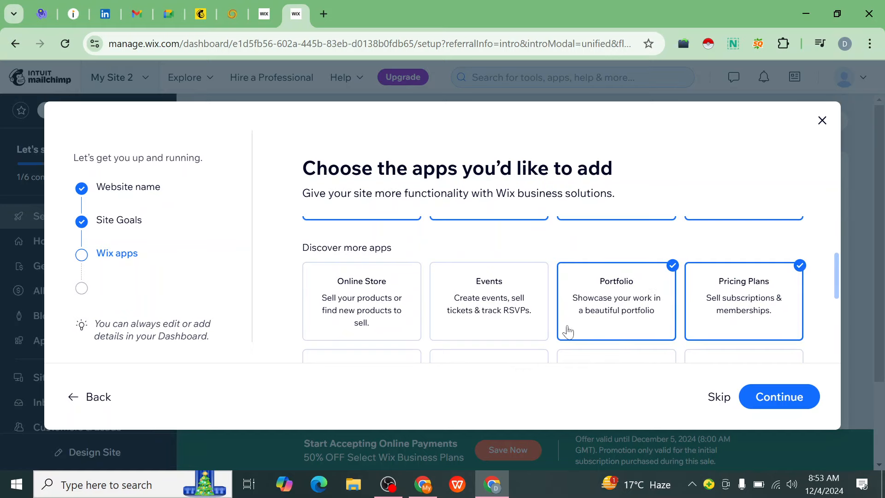
pyautogui.scroll(-2, 509, 292)
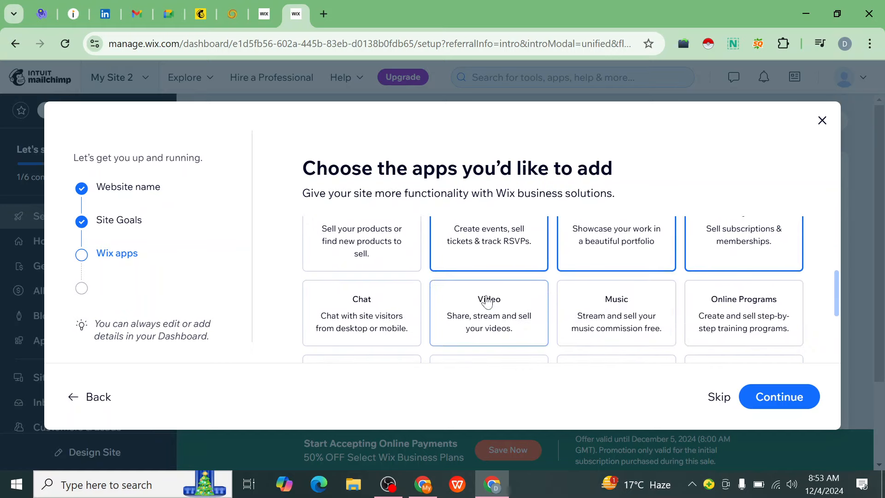
# Step: Add the Chat app and complete the app selection
pyautogui.scroll(-2, 479, 299)
pyautogui.click(347, 258)
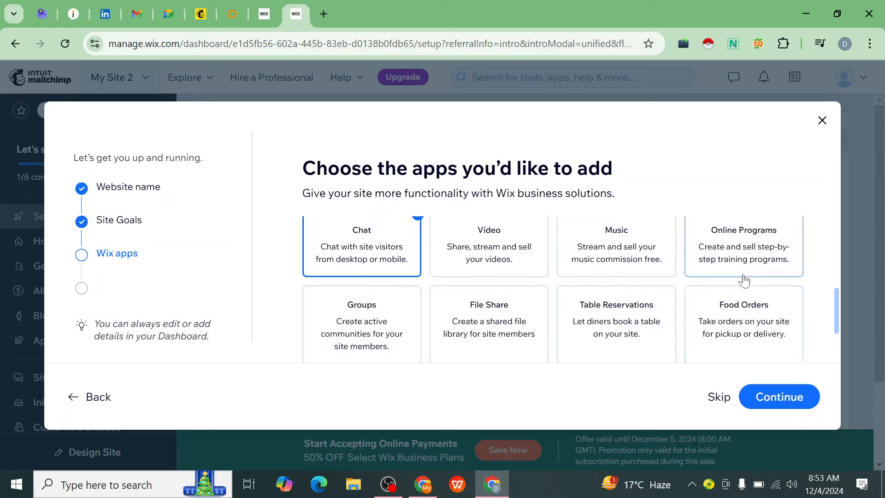
pyautogui.scroll(-2, 677, 278)
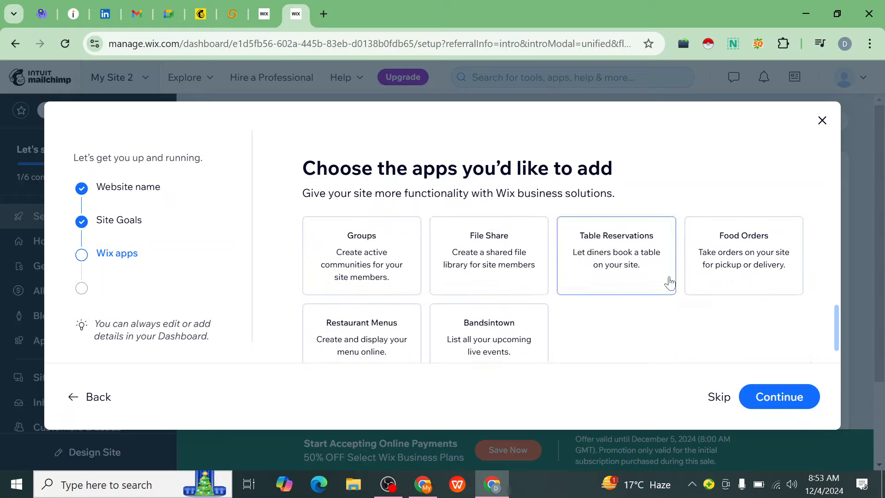
pyautogui.click(778, 399)
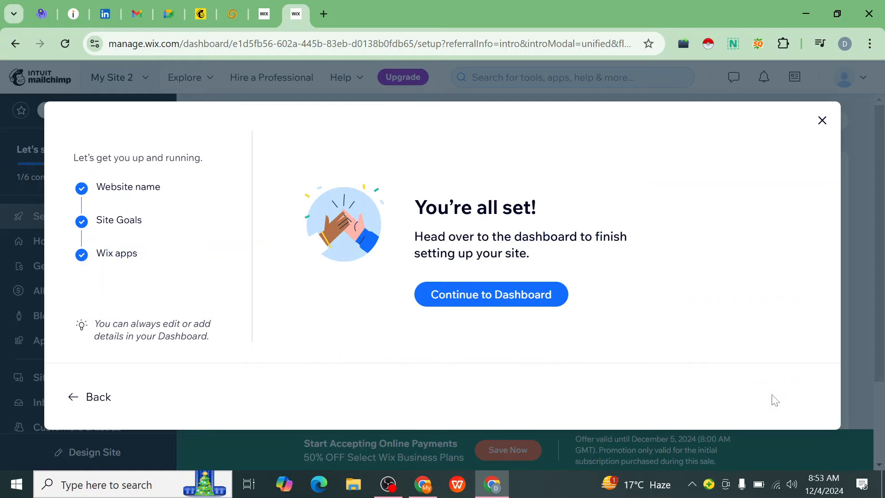
# Step: Continue to the site dashboard and dismiss the 50% off sale offer
pyautogui.click(522, 300)
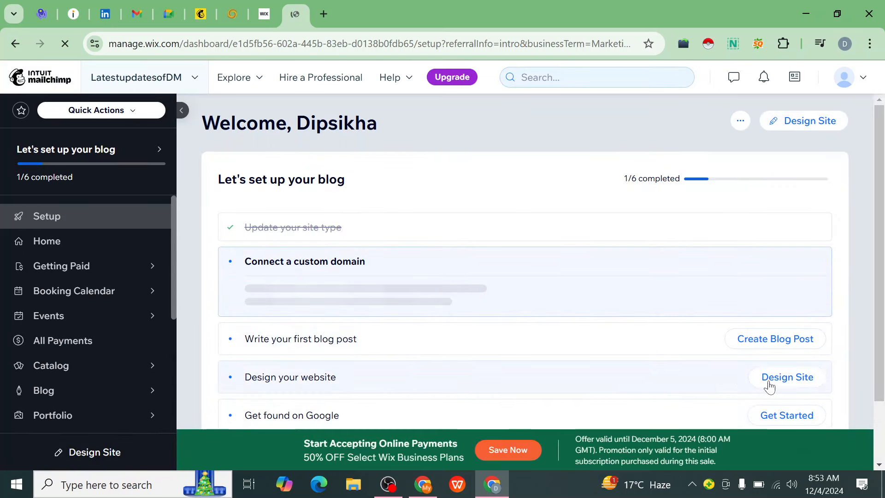
pyautogui.scroll(-3, 756, 377)
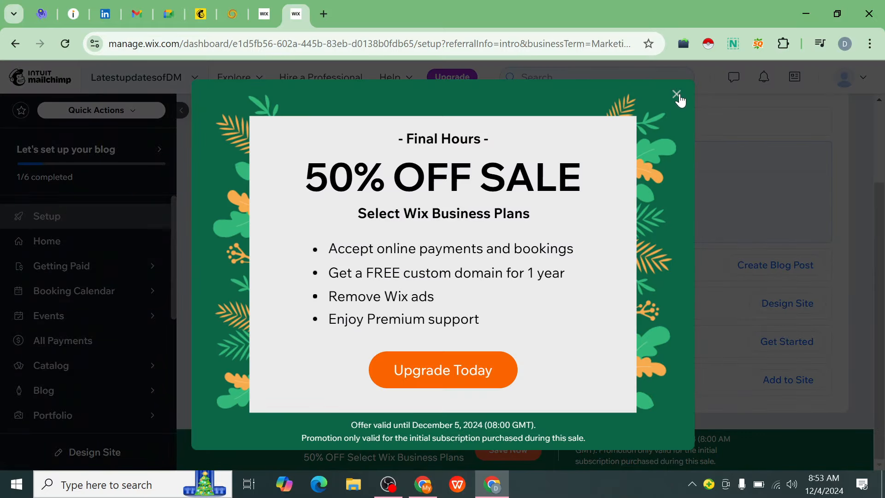
pyautogui.click(678, 96)
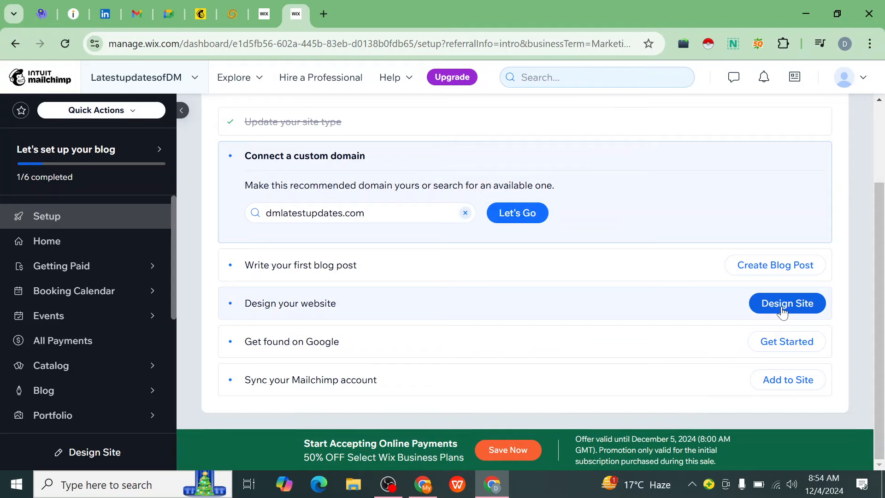
# Step: Start designing the website and choose to customize a template
pyautogui.click(782, 311)
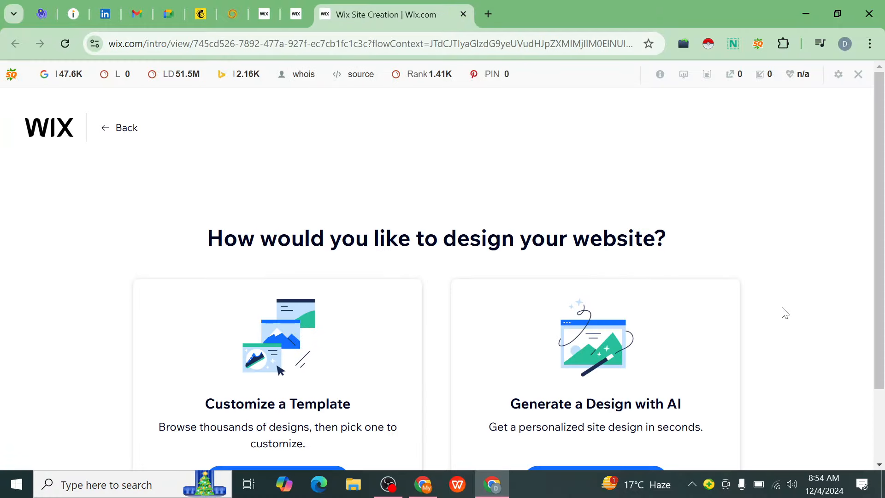
pyautogui.scroll(-2, 779, 318)
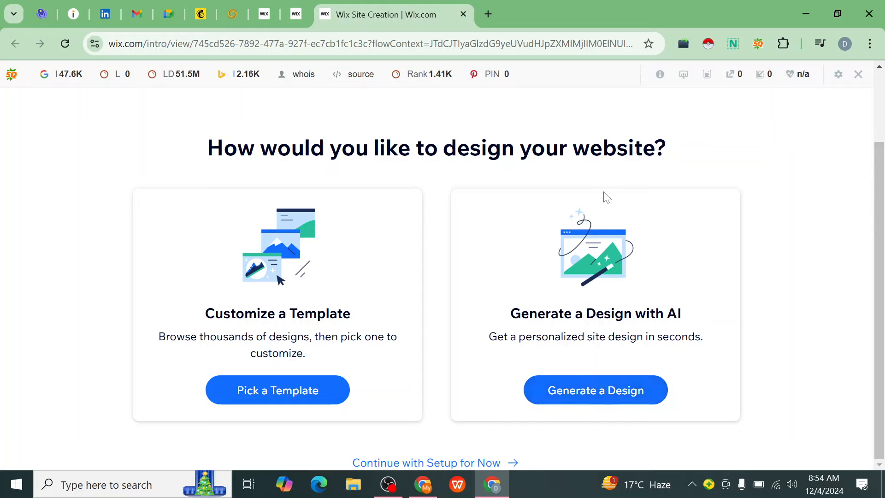
pyautogui.click(277, 400)
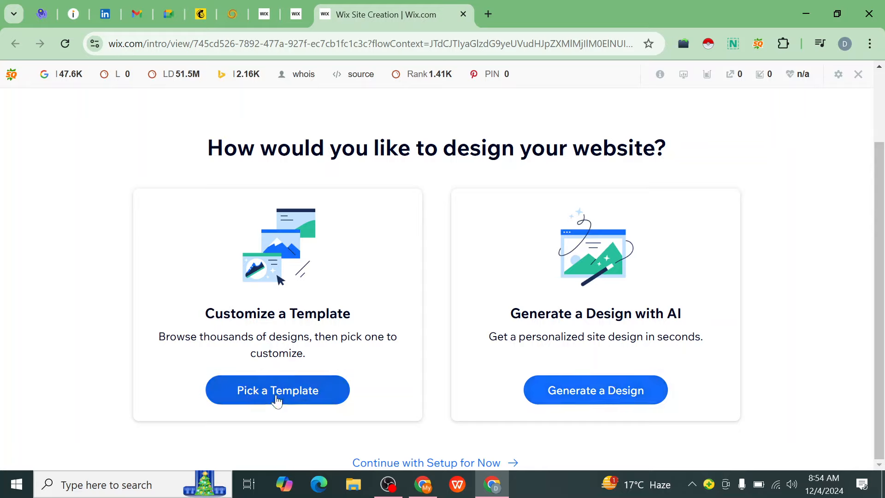
pyautogui.click(622, 389)
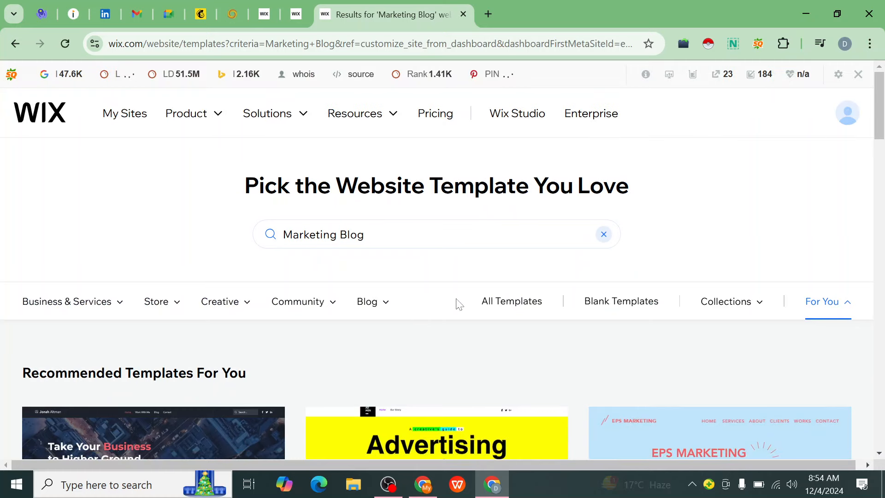
# Step: Browse the recommended templates and the further Marketing Blog template results
pyautogui.scroll(-3, 457, 303)
pyautogui.scroll(-3, 459, 301)
pyautogui.scroll(4, 462, 300)
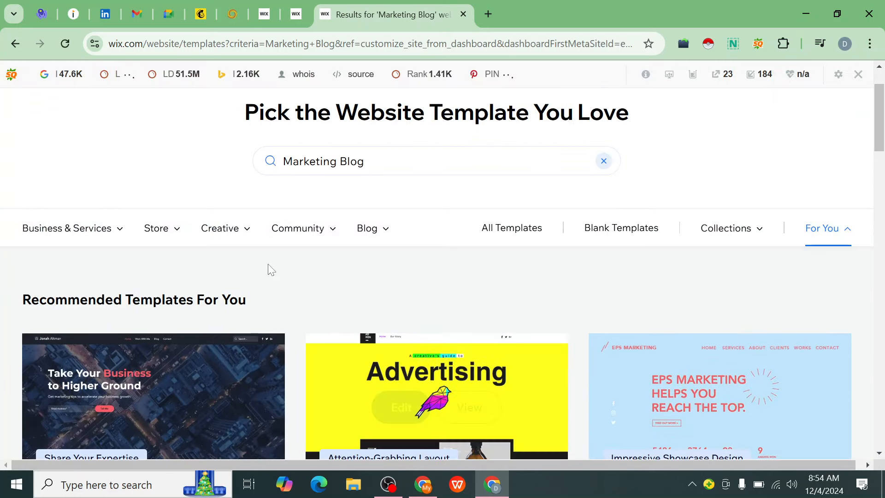
pyautogui.scroll(-5, 500, 292)
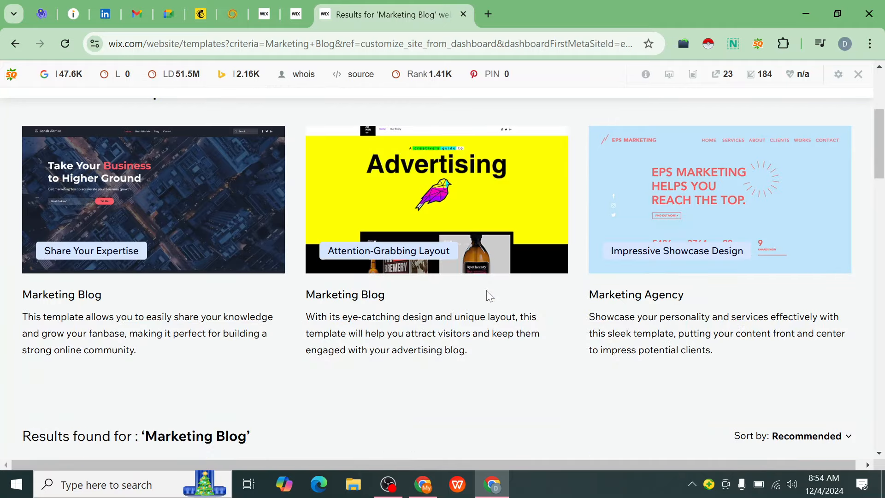
pyautogui.scroll(-6, 396, 320)
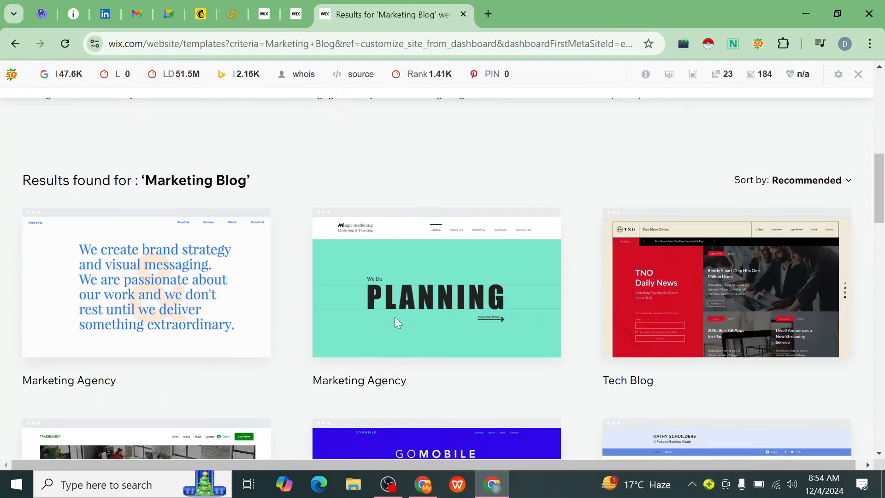
pyautogui.scroll(-3, 394, 317)
pyautogui.scroll(6, 395, 317)
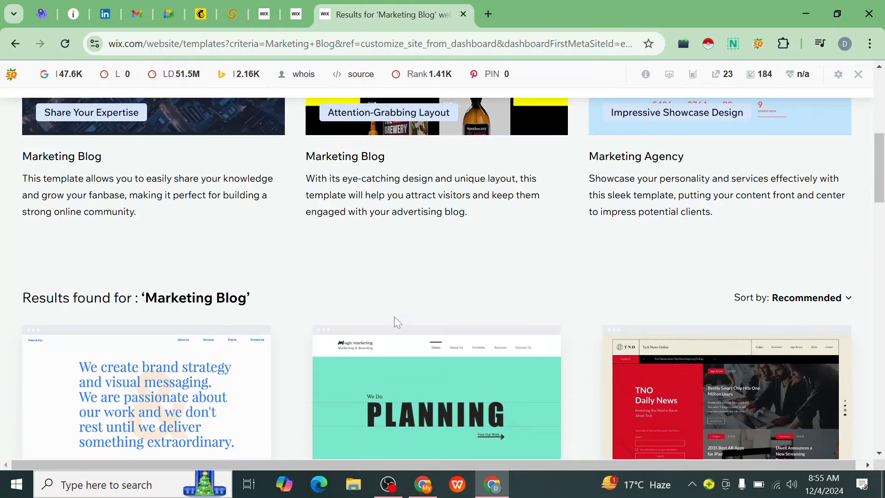
pyautogui.scroll(3, 394, 316)
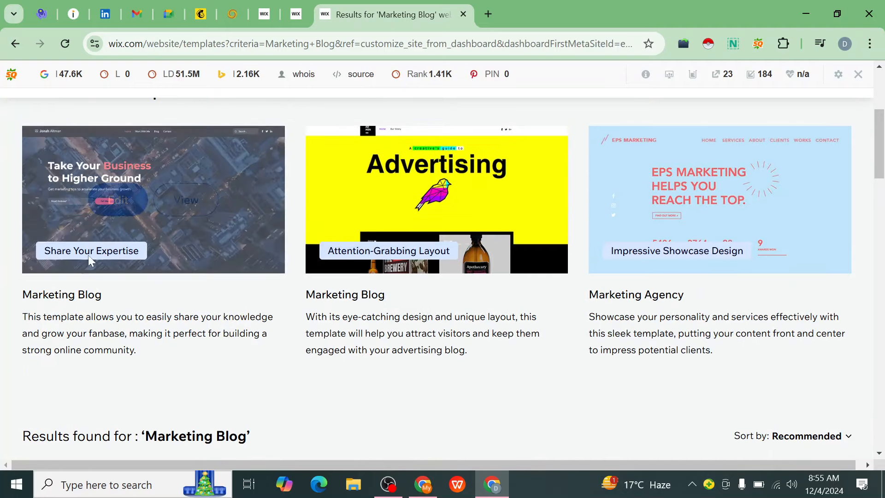
pyautogui.scroll(4, 379, 256)
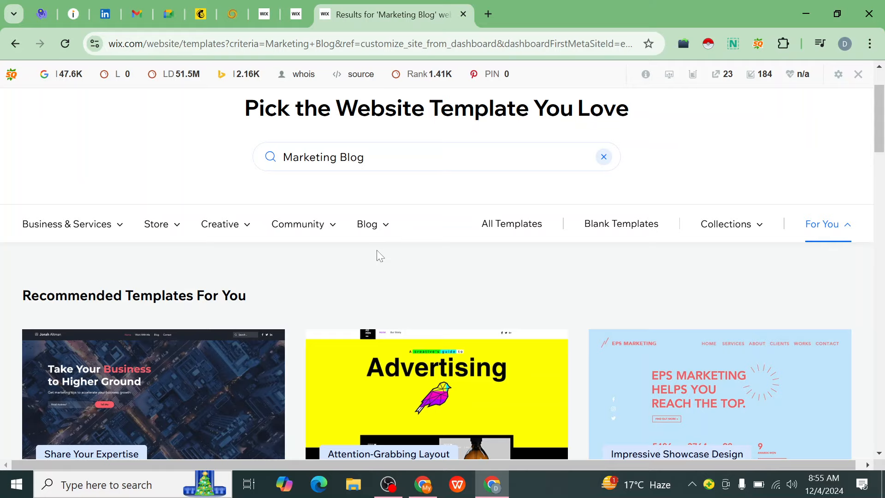
pyautogui.scroll(-2, 469, 310)
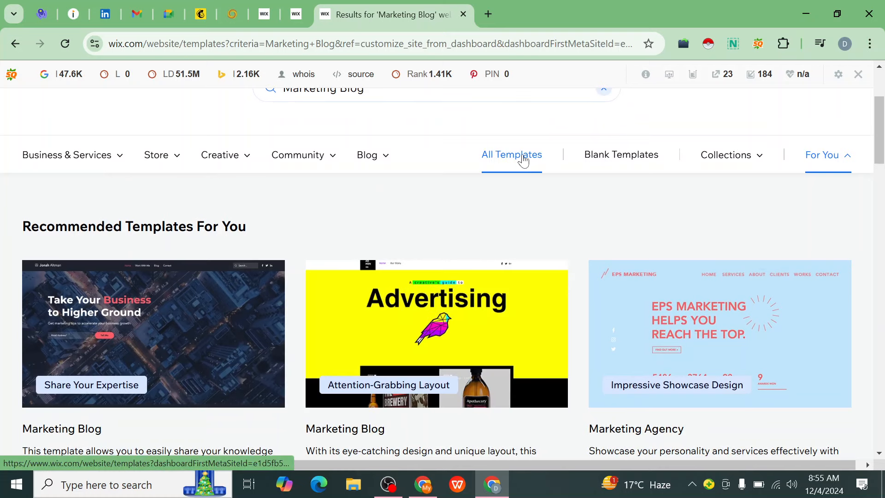
pyautogui.scroll(-3, 569, 276)
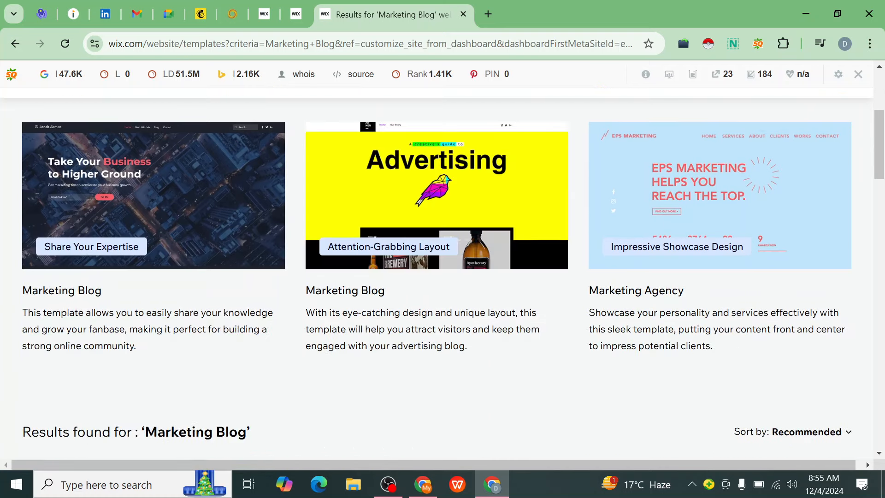
pyautogui.scroll(4, 177, 316)
pyautogui.scroll(-2, 316, 281)
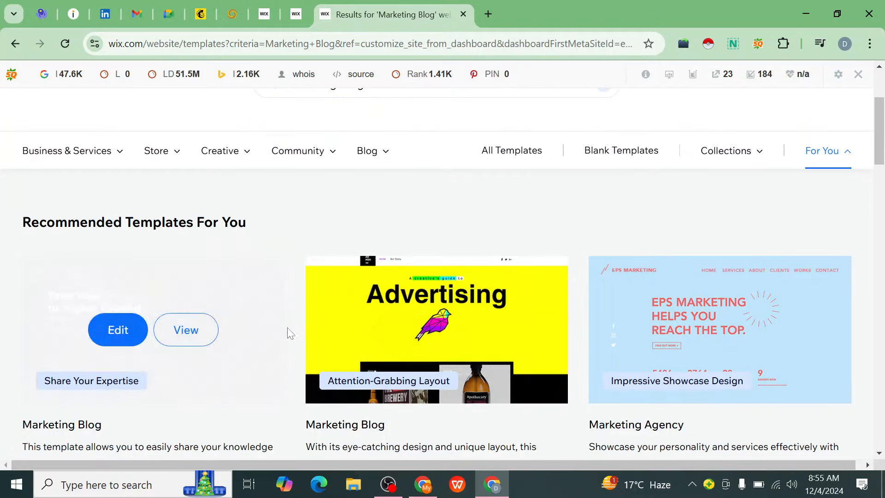
# Step: Open the Marketing Blog template labelled Share Your Expertise for editing and pin its browser tab
pyautogui.moveTo(645, 316)
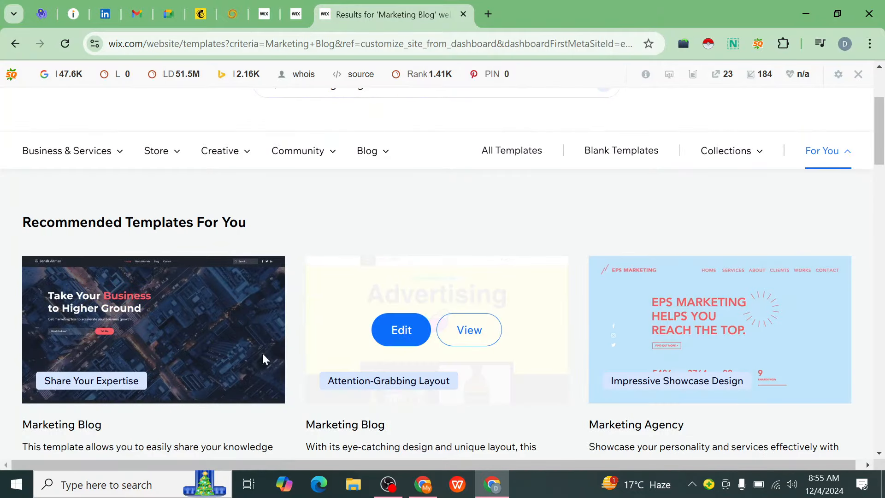
pyautogui.scroll(-3, 212, 343)
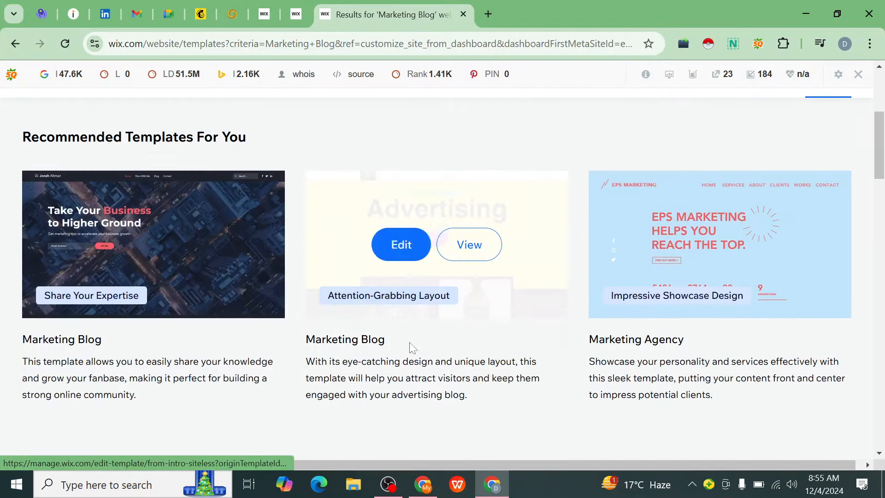
pyautogui.scroll(3, 43, 257)
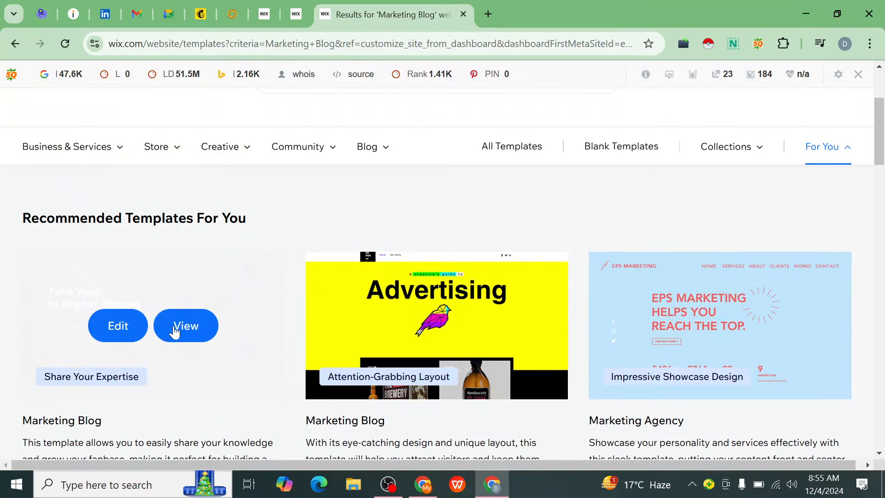
pyautogui.click(120, 330)
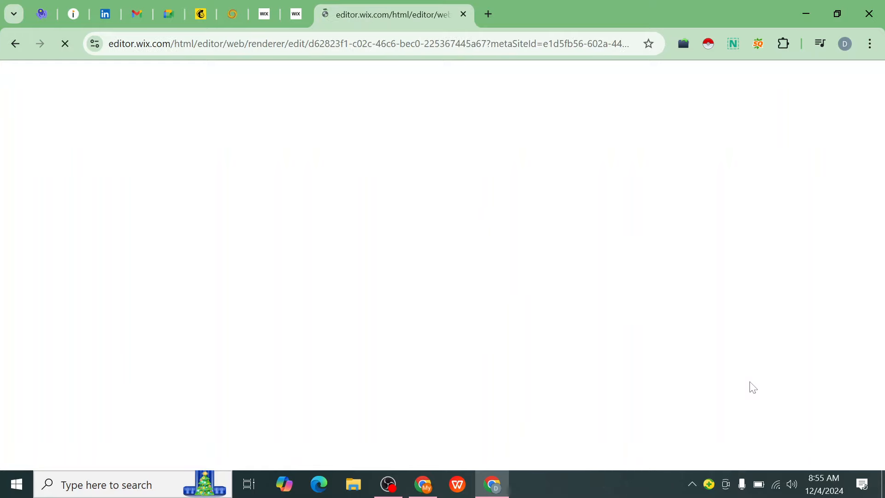
pyautogui.rightClick(386, 15)
pyautogui.click(435, 160)
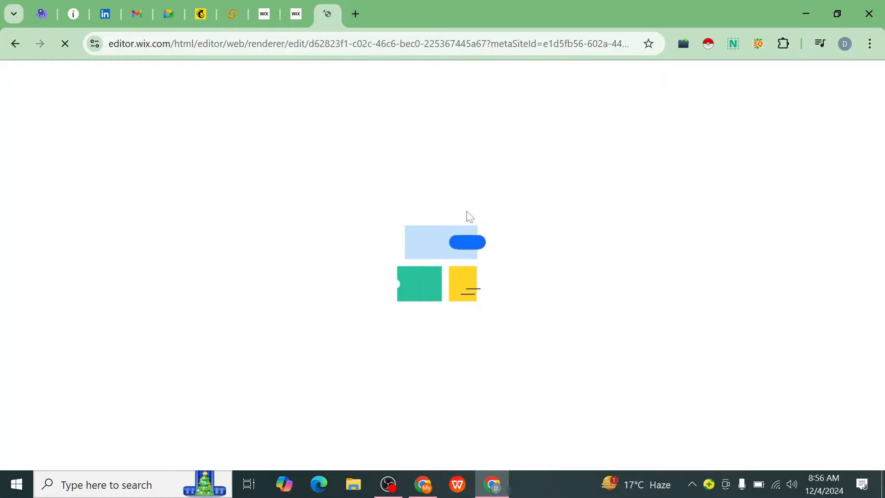